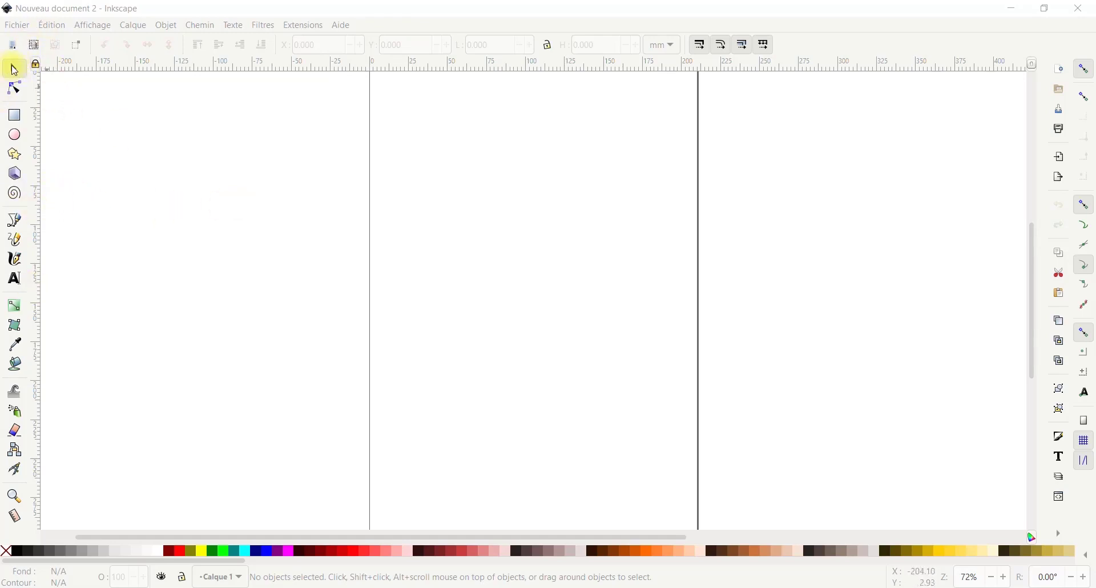
# Draw a rectangle about 403 mm wide and 154 mm high across the page
pyautogui.click(15, 113)
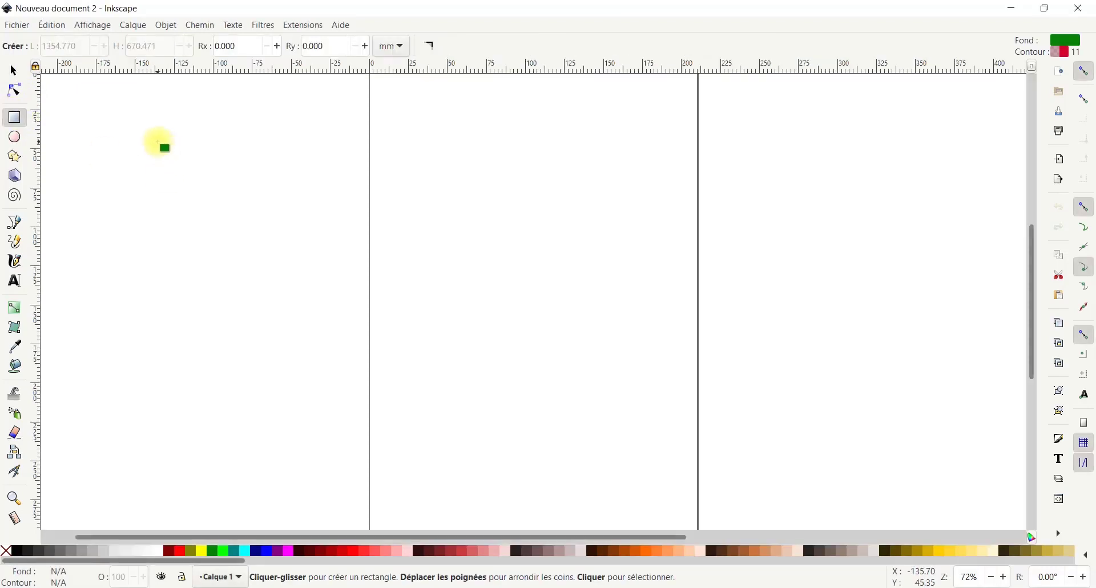
pyautogui.moveTo(156, 141); pyautogui.dragTo(174, 150)
pyautogui.moveTo(273, 223); pyautogui.dragTo(788, 383)
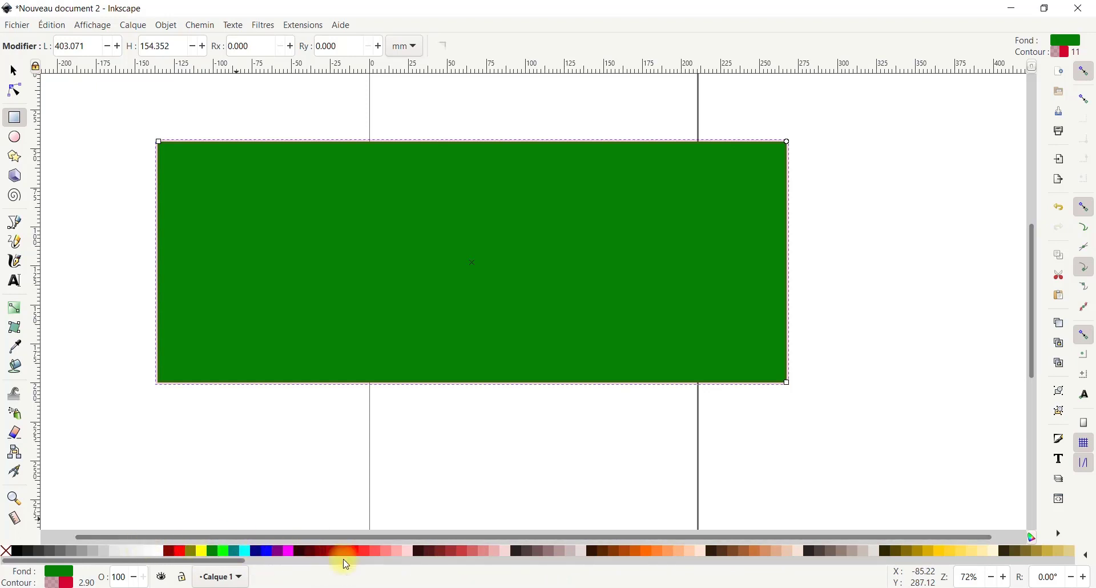
# Try a series of palette colours as the rectangle's fill, ending on the light orange #FFCCAA
pyautogui.click(278, 551)
pyautogui.click(233, 551)
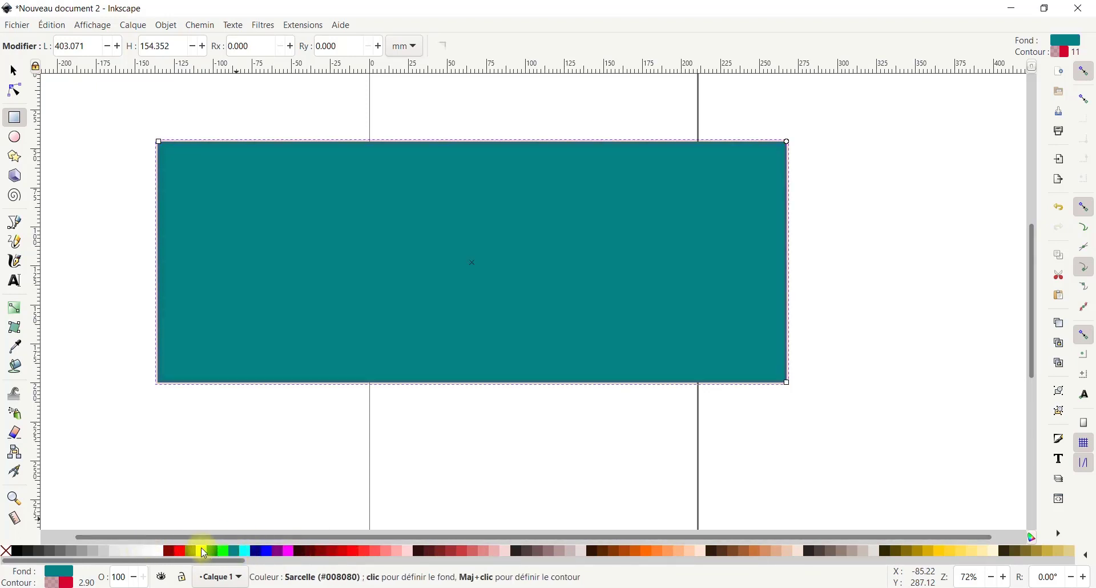
pyautogui.click(201, 551)
pyautogui.click(179, 551)
pyautogui.click(245, 550)
pyautogui.click(264, 550)
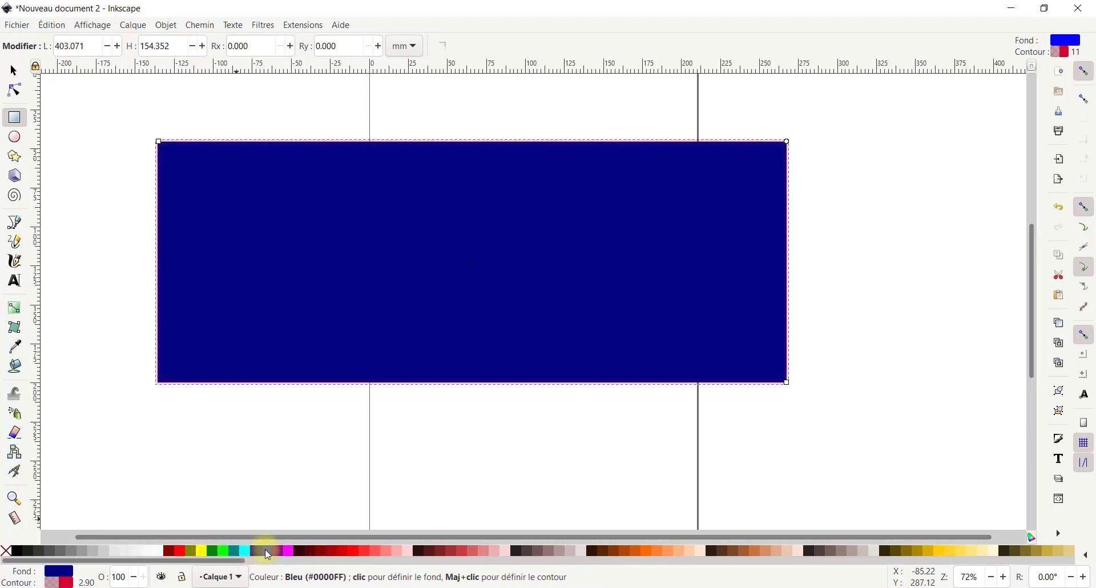
pyautogui.click(328, 551)
pyautogui.click(357, 550)
pyautogui.click(428, 549)
pyautogui.click(491, 551)
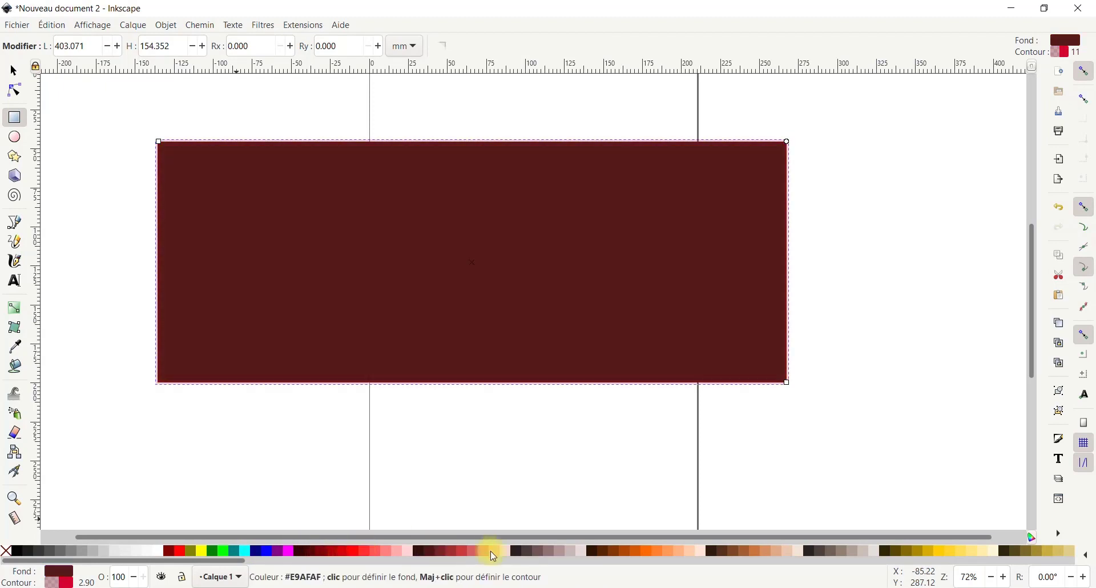
pyautogui.click(594, 551)
pyautogui.click(600, 551)
pyautogui.click(701, 550)
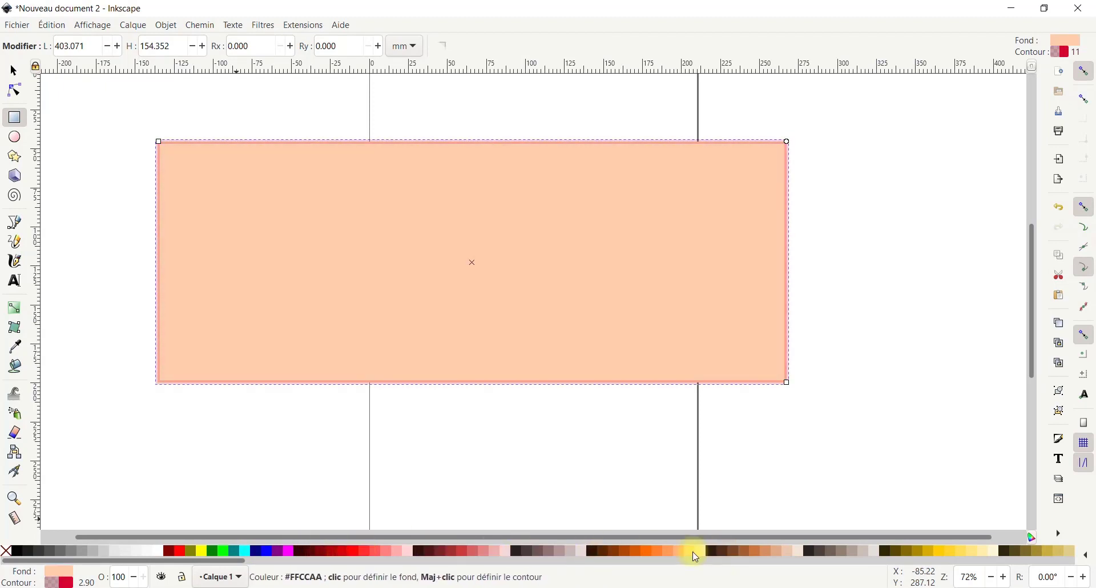
# Select the rectangle as an object and open its fill and stroke settings (Fond et contour)
pyautogui.click(13, 71)
pyautogui.click(63, 113)
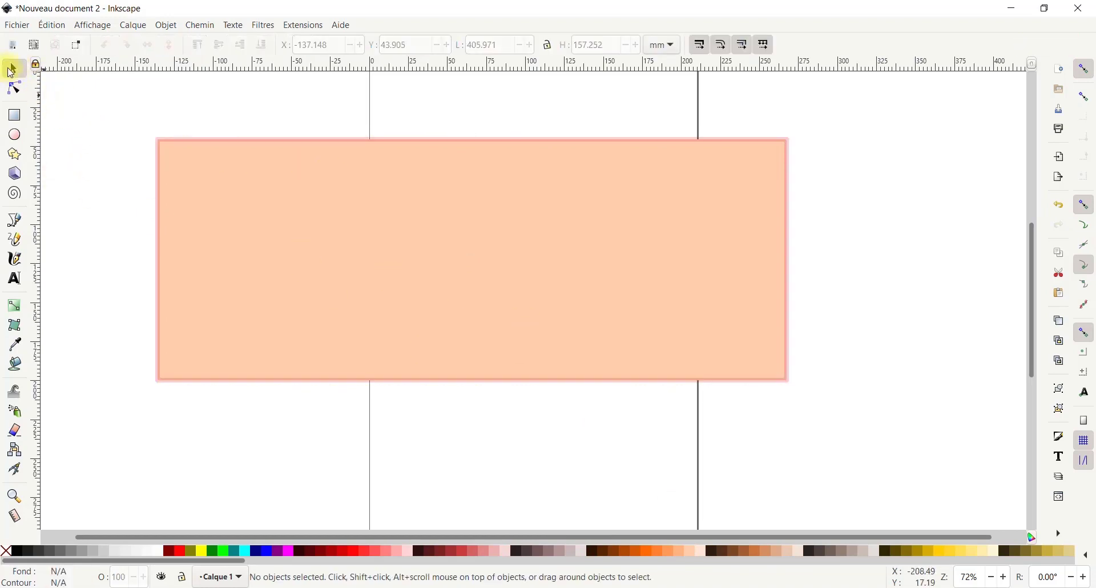
pyautogui.click(299, 215)
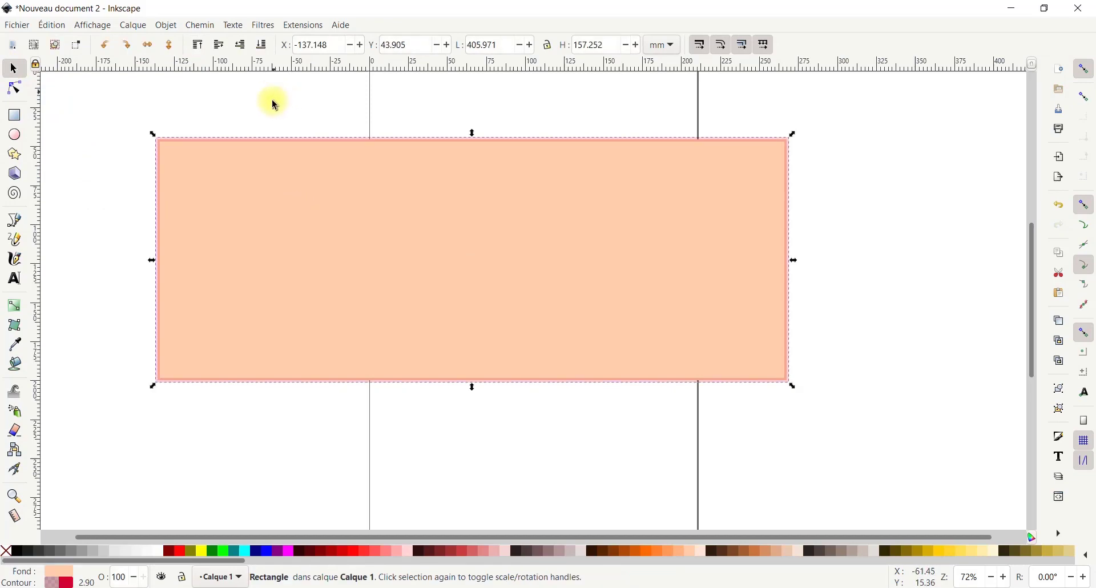
pyautogui.click(166, 26)
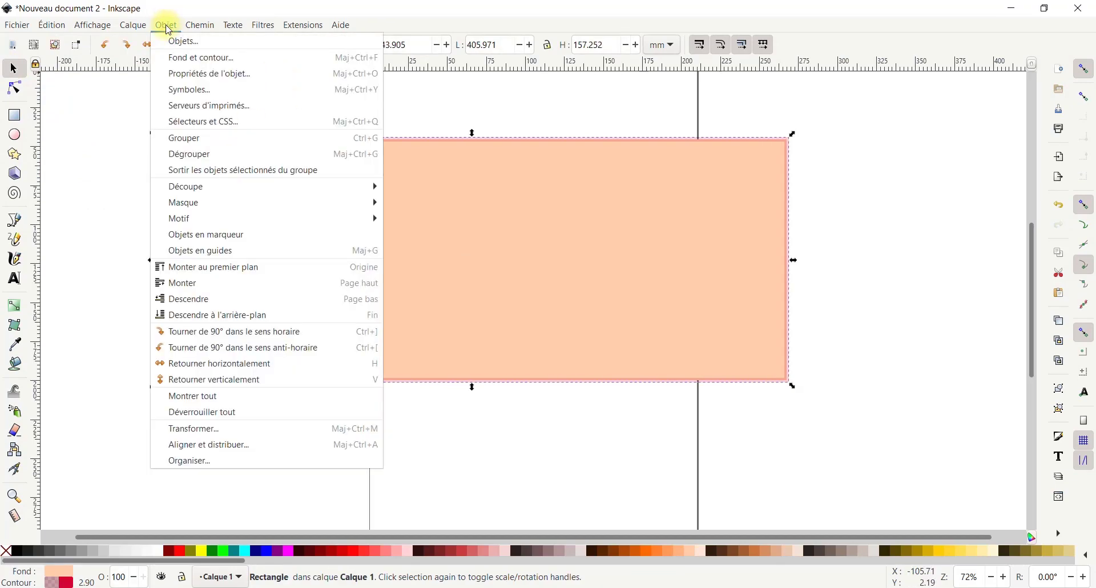
pyautogui.click(191, 62)
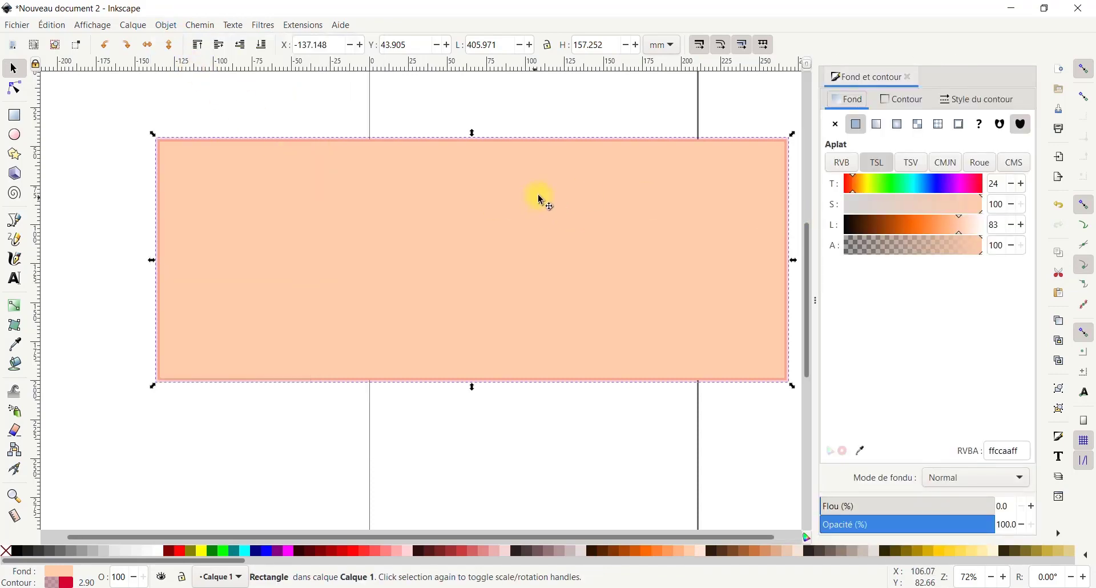
pyautogui.click(200, 26)
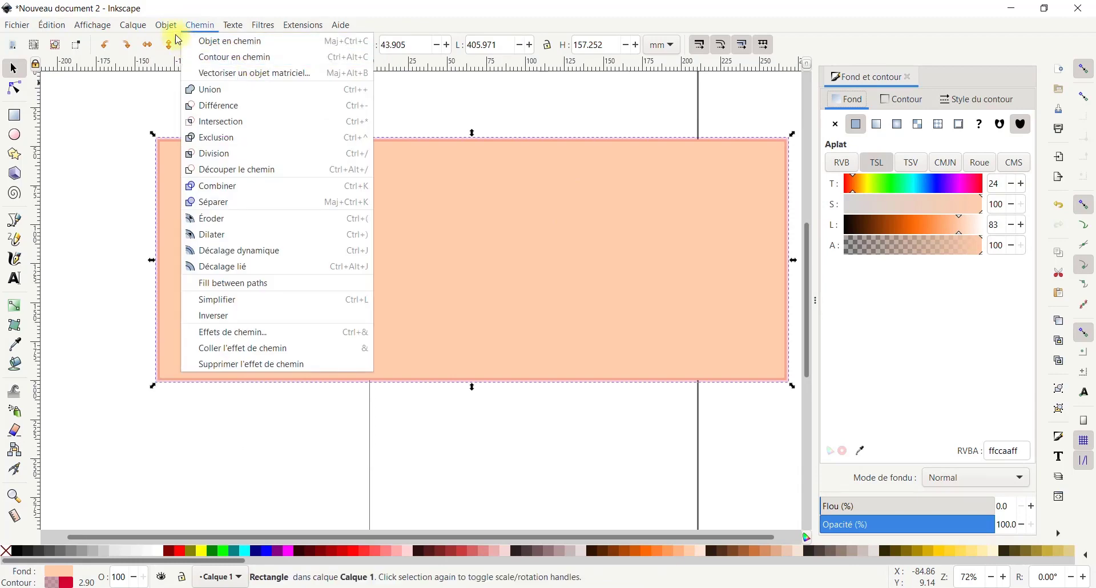
pyautogui.moveTo(166, 26)
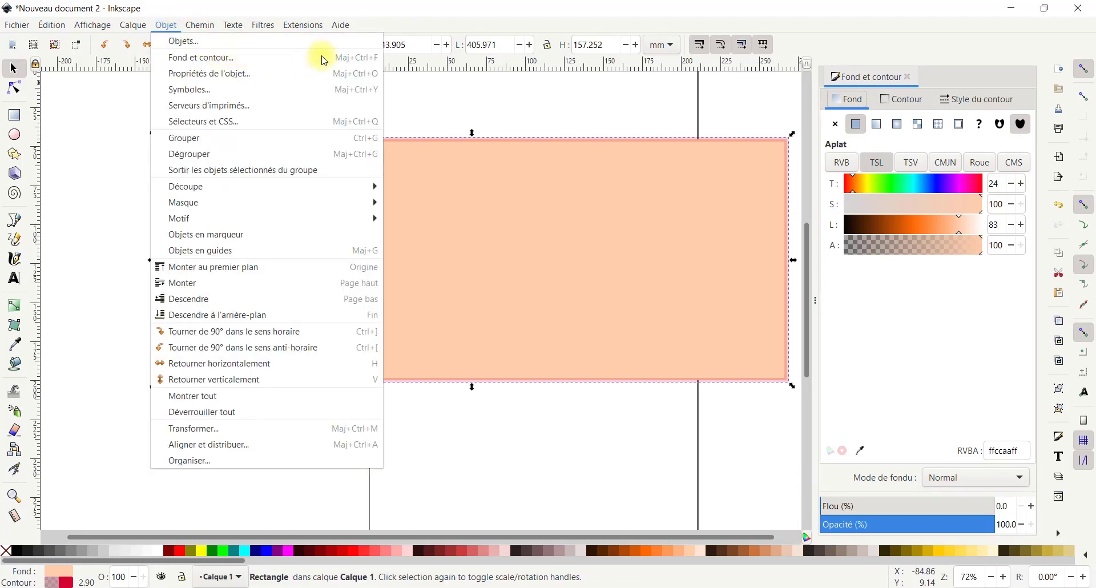
pyautogui.click(540, 178)
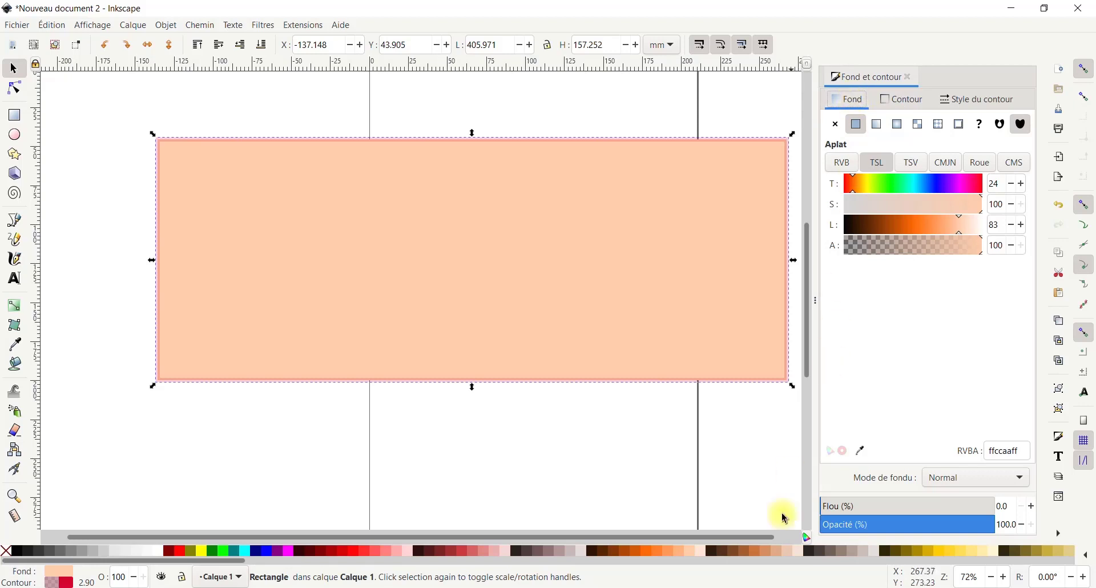
# Set the rectangle's flat fill to pinkish red ff3864ff, with hue 347, saturation 100 and lightness 61
pyautogui.moveTo(891, 231); pyautogui.dragTo(977, 189)
pyautogui.click(930, 189)
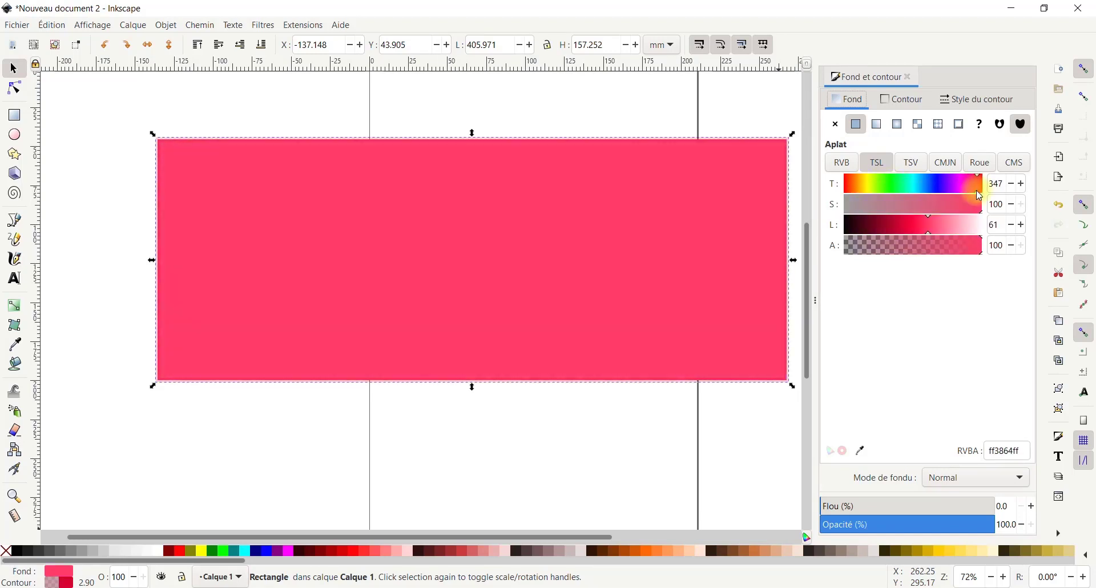
# Try linear, radial and mesh gradient fills on the rectangle, finishing with a swatch fill (Remplissage par échantillon)
pyautogui.click(883, 132)
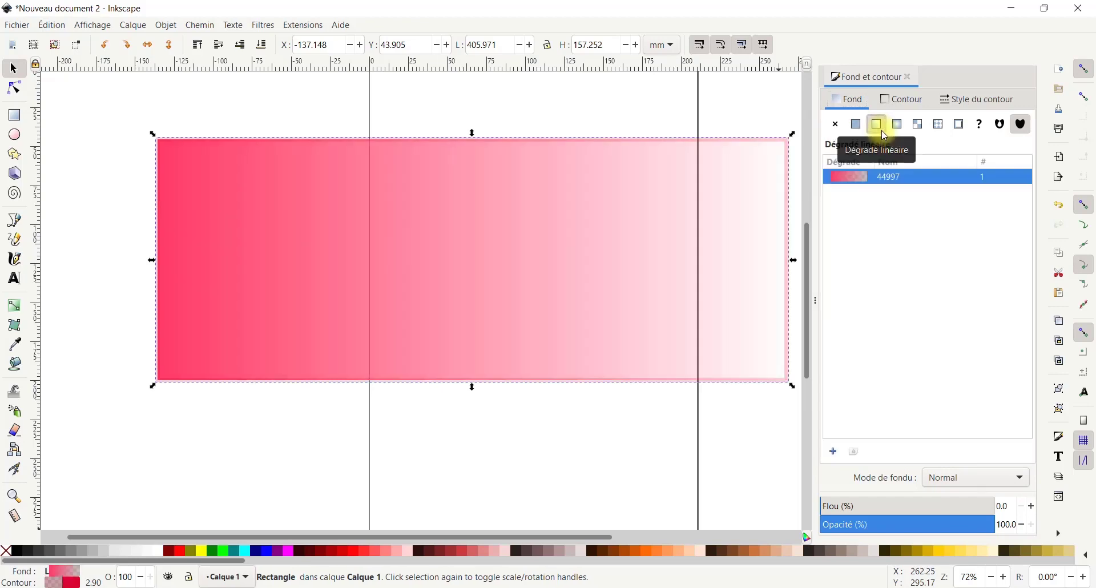
pyautogui.click(918, 125)
pyautogui.click(898, 124)
pyautogui.click(921, 132)
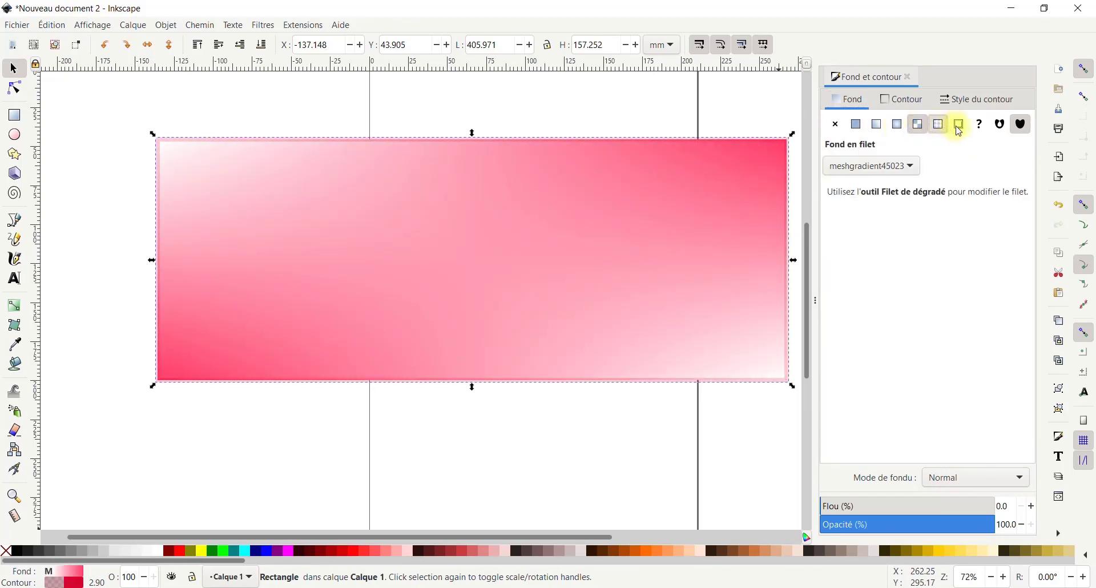
pyautogui.click(955, 133)
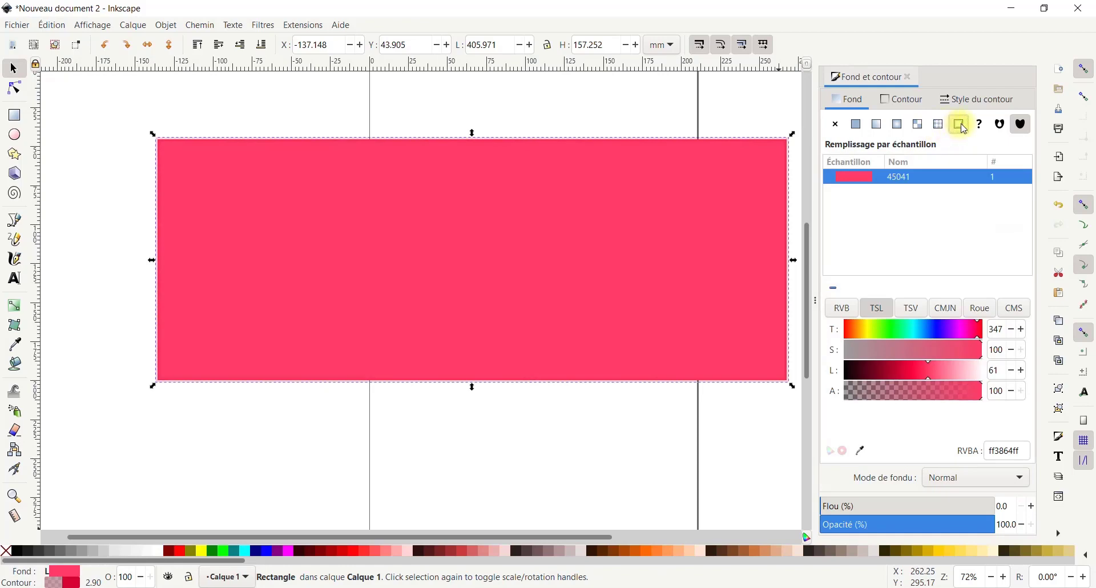
# Give the rectangle a pattern fill and choose the Damier blanc pattern
pyautogui.click(940, 125)
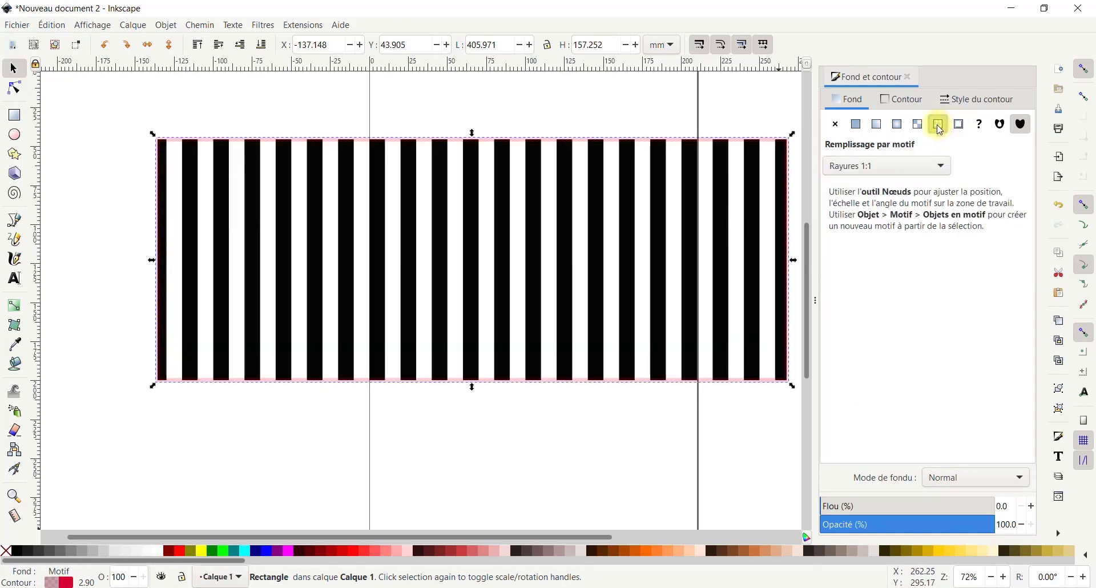
pyautogui.click(913, 164)
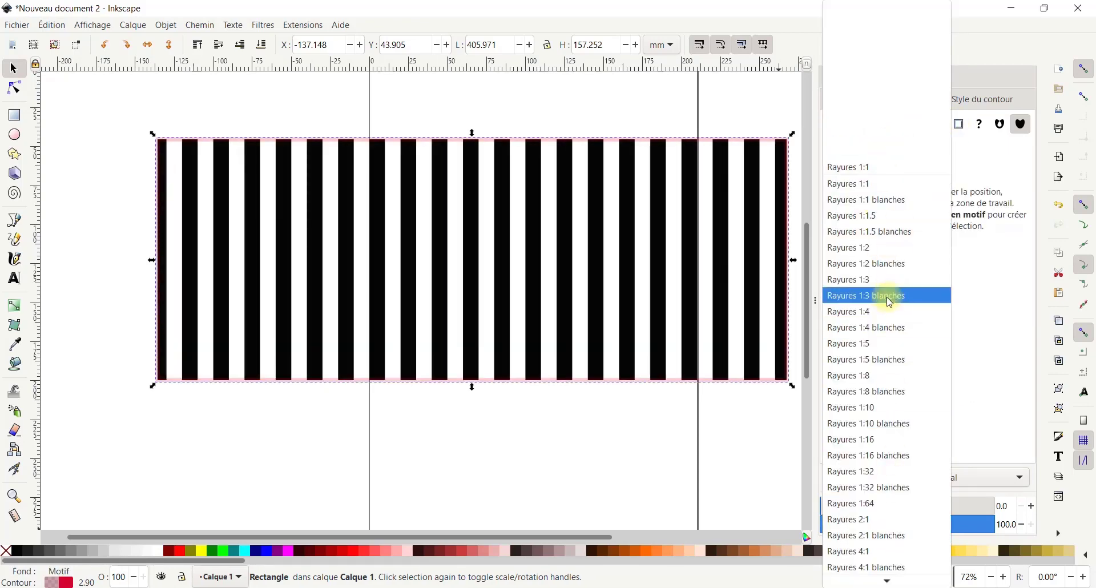
pyautogui.scroll(-3, 882, 570)
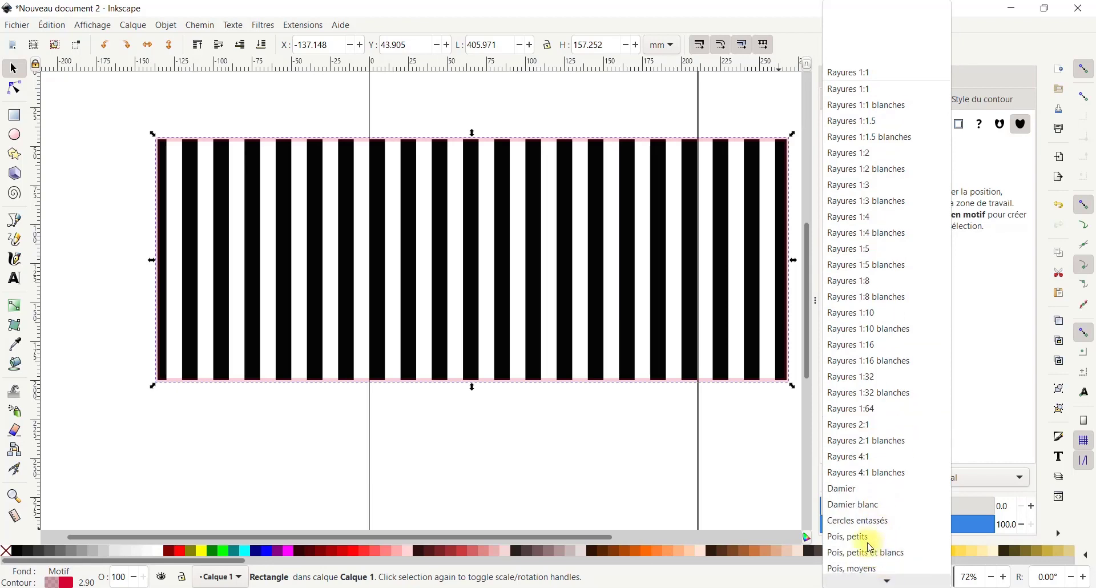
pyautogui.click(855, 504)
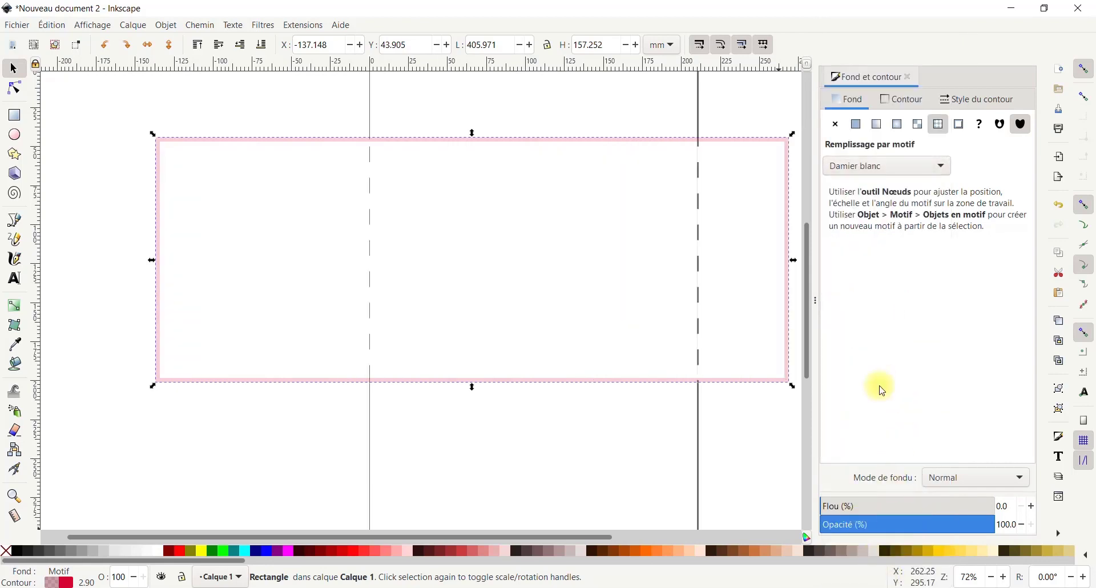
# Try the Rayures 4:1 blanches pattern on the rectangle, followed by Pois, petits
pyautogui.click(856, 166)
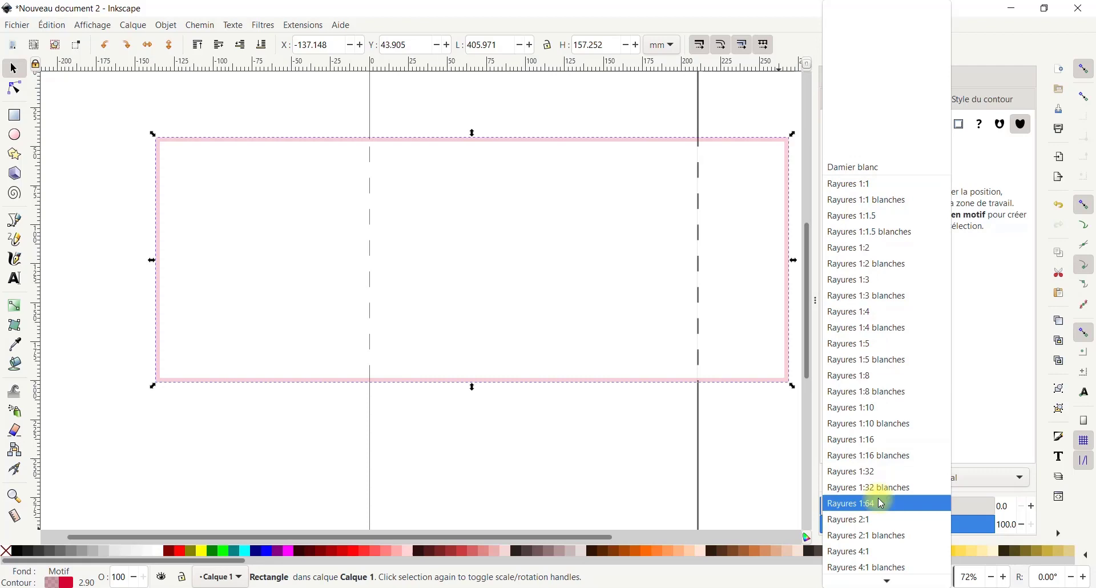
pyautogui.click(885, 568)
pyautogui.click(917, 167)
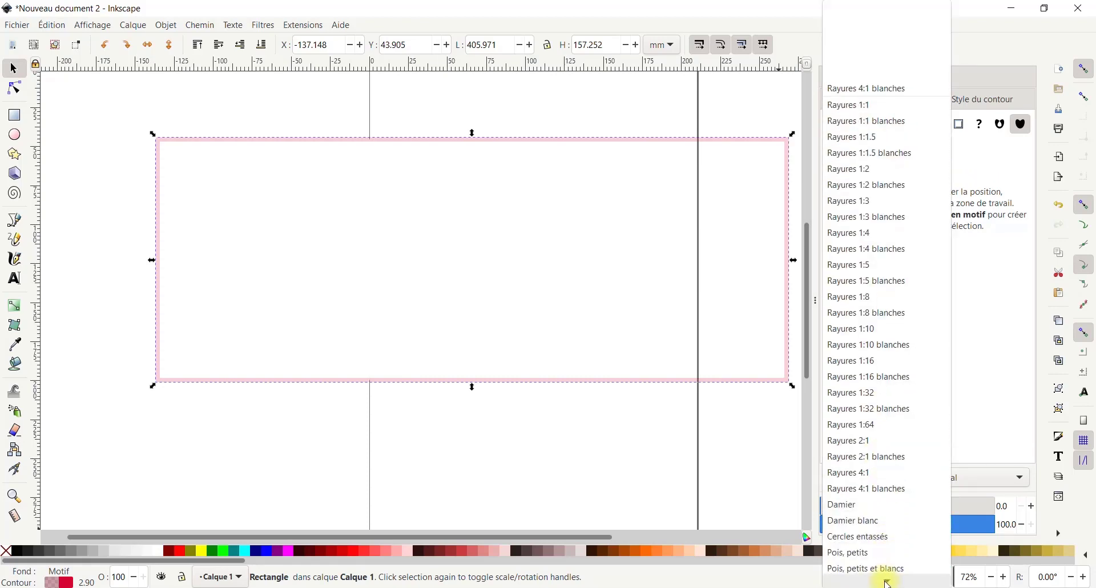
pyautogui.click(847, 484)
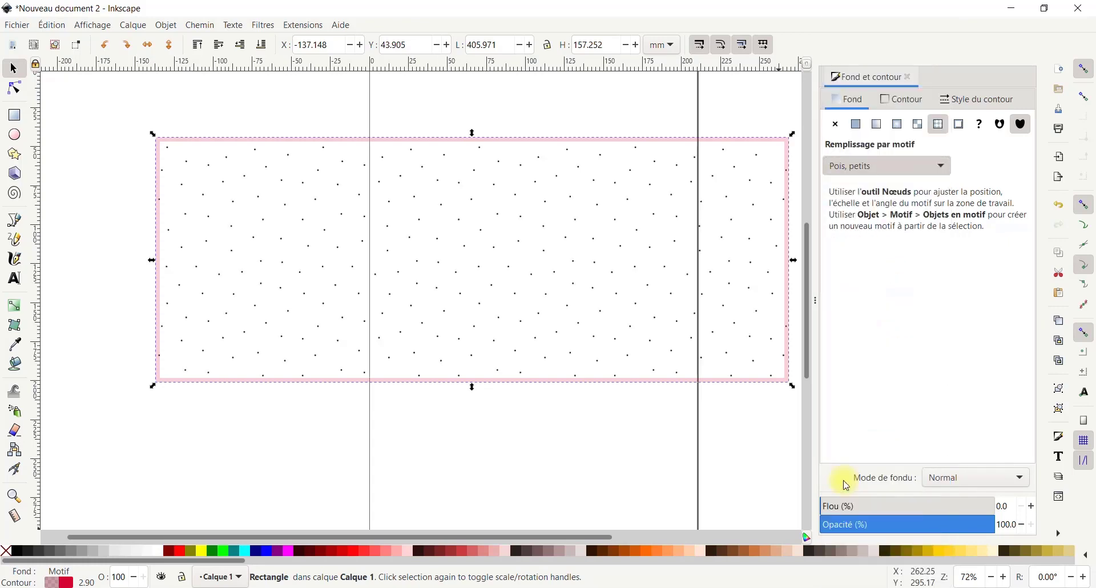
# Return the rectangle's pattern fill to Rayures 1:1
pyautogui.click(942, 168)
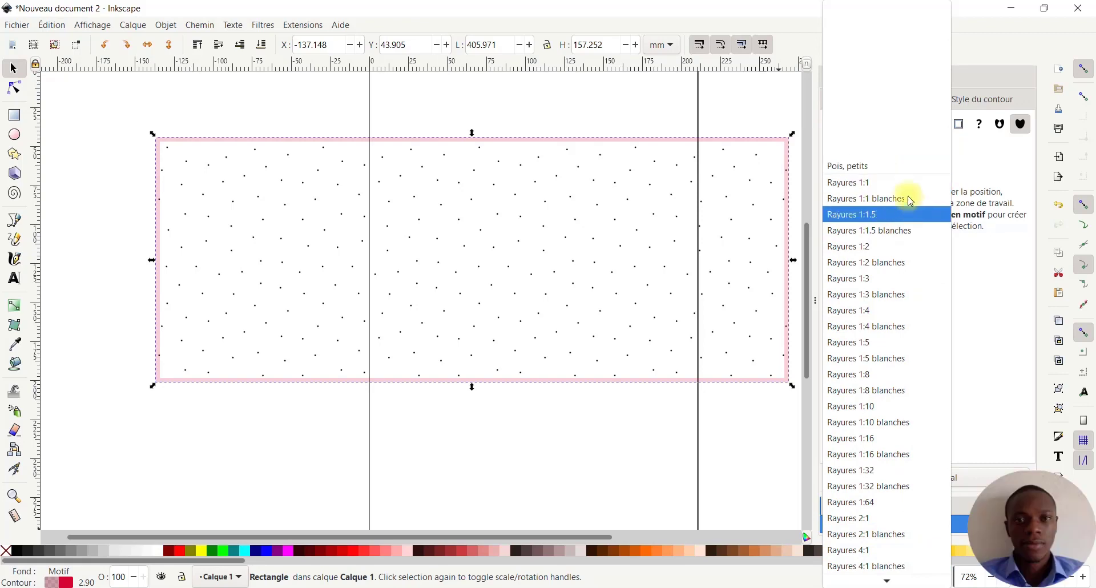
pyautogui.click(881, 166)
pyautogui.click(896, 165)
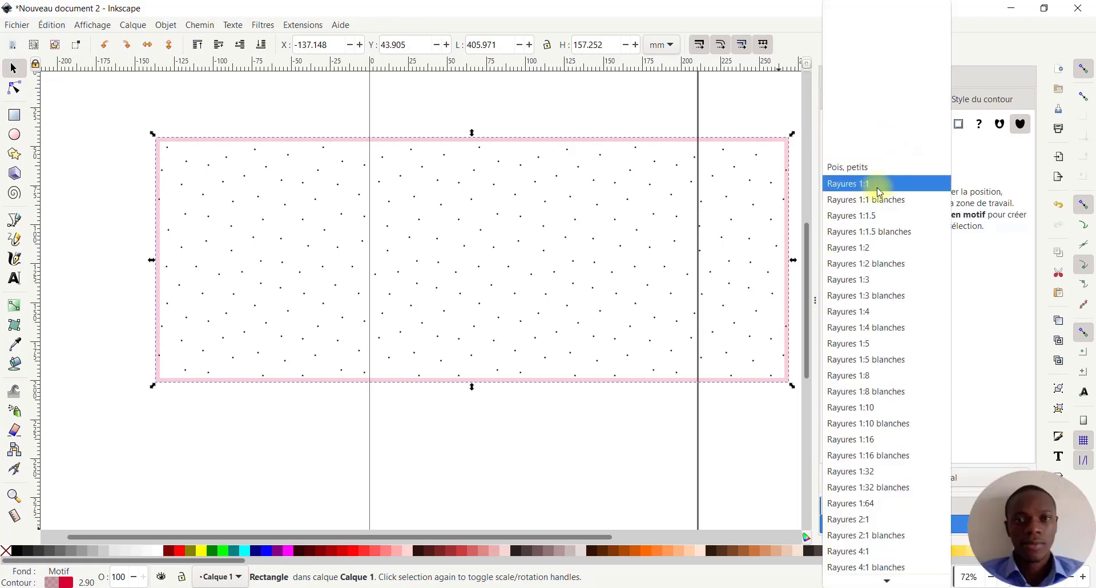
pyautogui.press('Escape')
pyautogui.hotkey('ctrl', 'z')
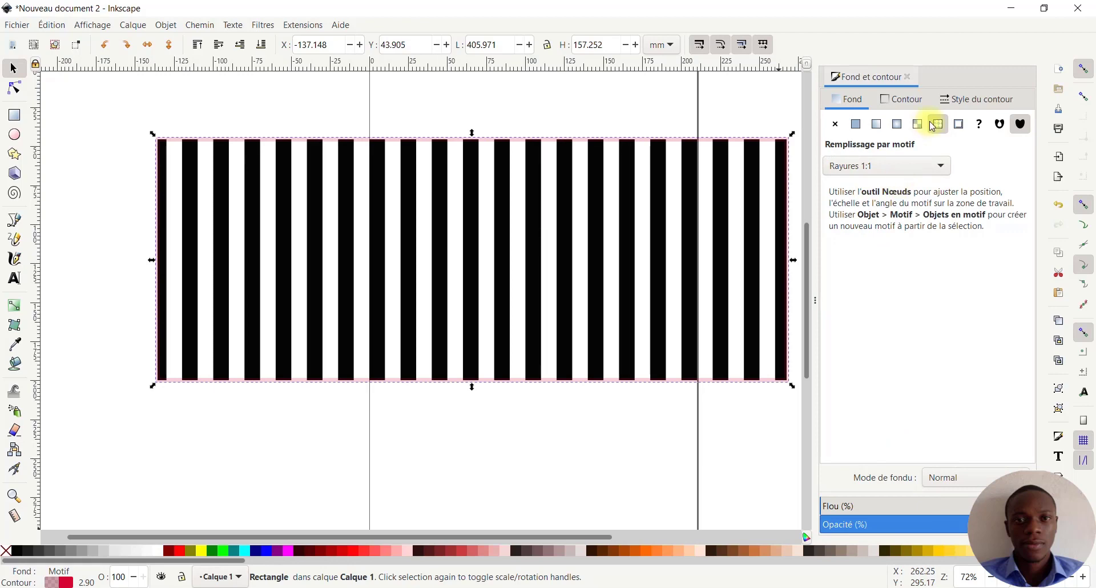
# Switch the rectangle to a swatch fill and set the swatch's hue to 120 for bright green 38ff38ff
pyautogui.click(959, 124)
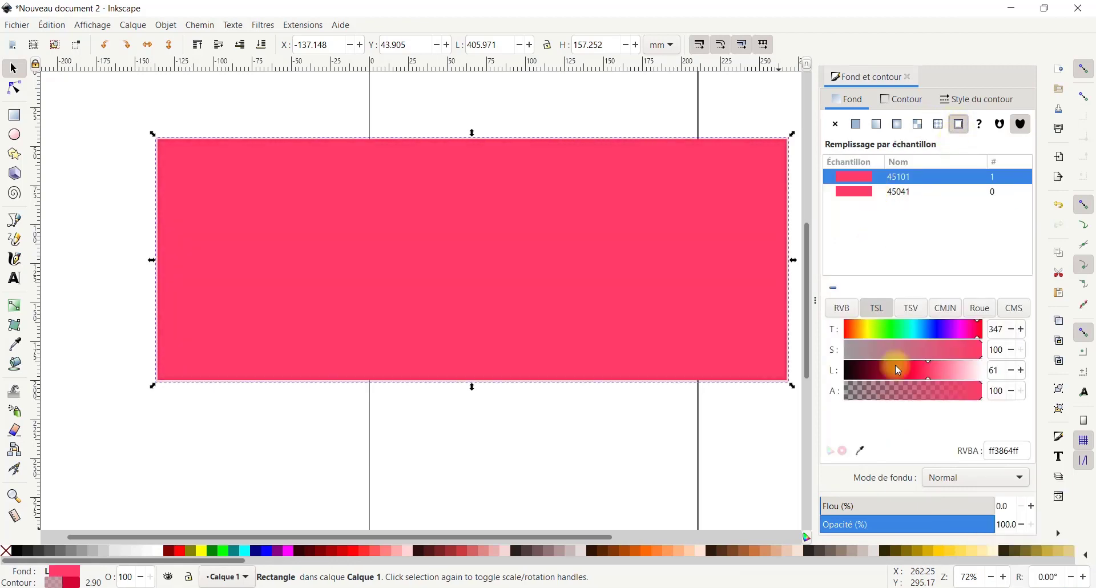
pyautogui.click(894, 334)
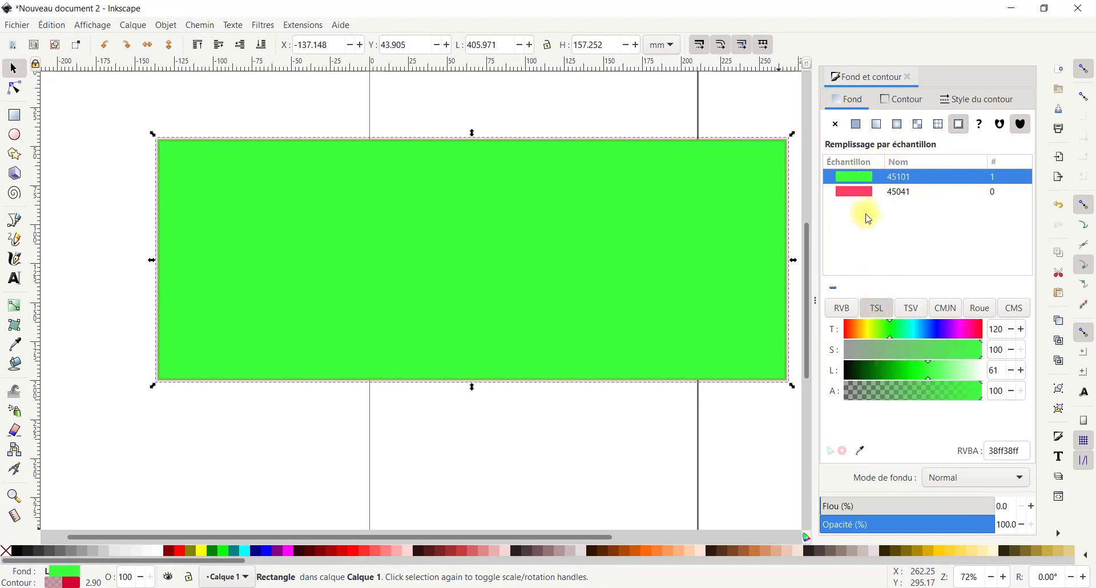
# Apply the pinkish red swatch to the rectangle and lower its saturation to 16
pyautogui.click(856, 192)
pyautogui.click(867, 349)
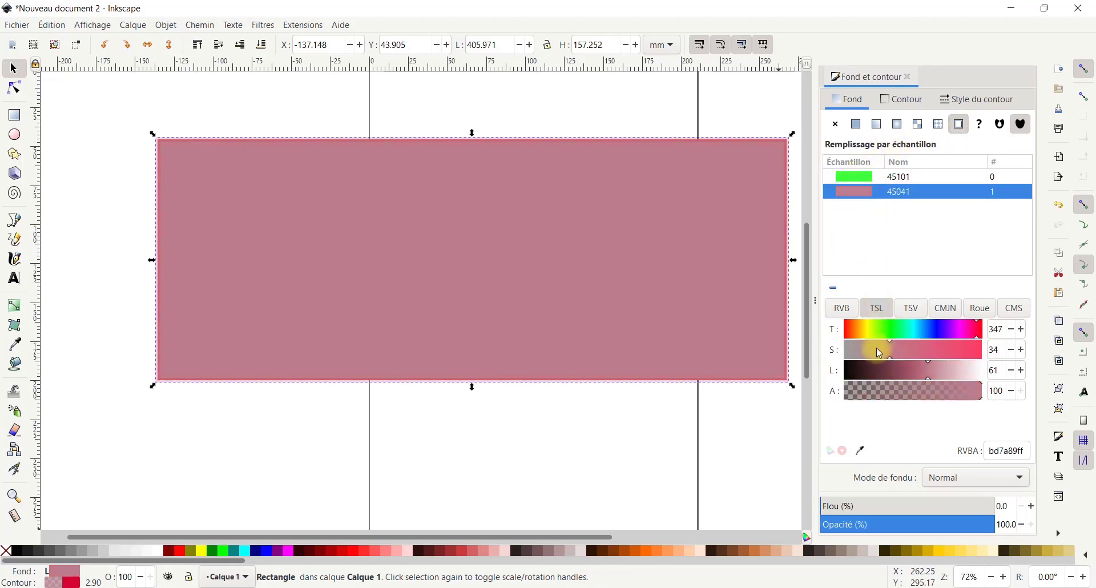
# Sort the swatch list by sample and reapply the green swatch to the rectangle
pyautogui.click(852, 165)
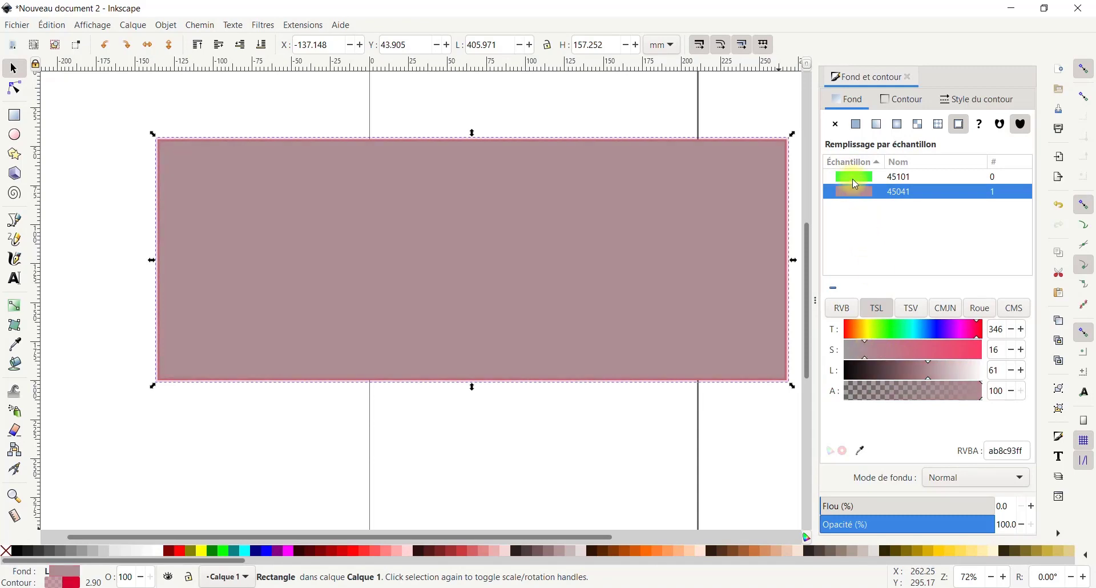
pyautogui.click(860, 197)
pyautogui.click(862, 184)
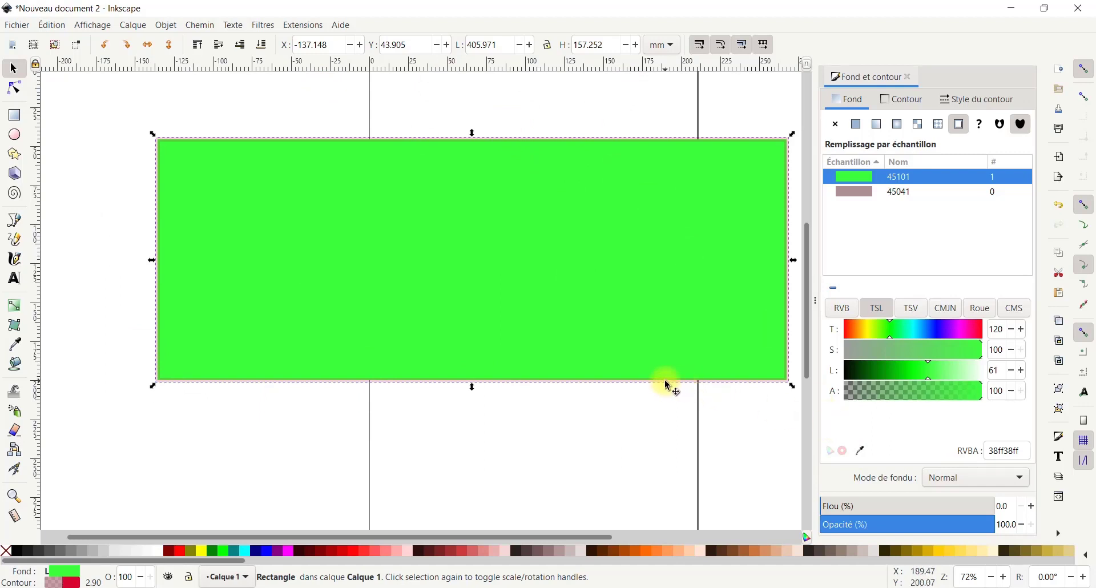
# Go through the swatch's colour models, including TSV, and finish on the colour wheel (Roue)
pyautogui.click(861, 454)
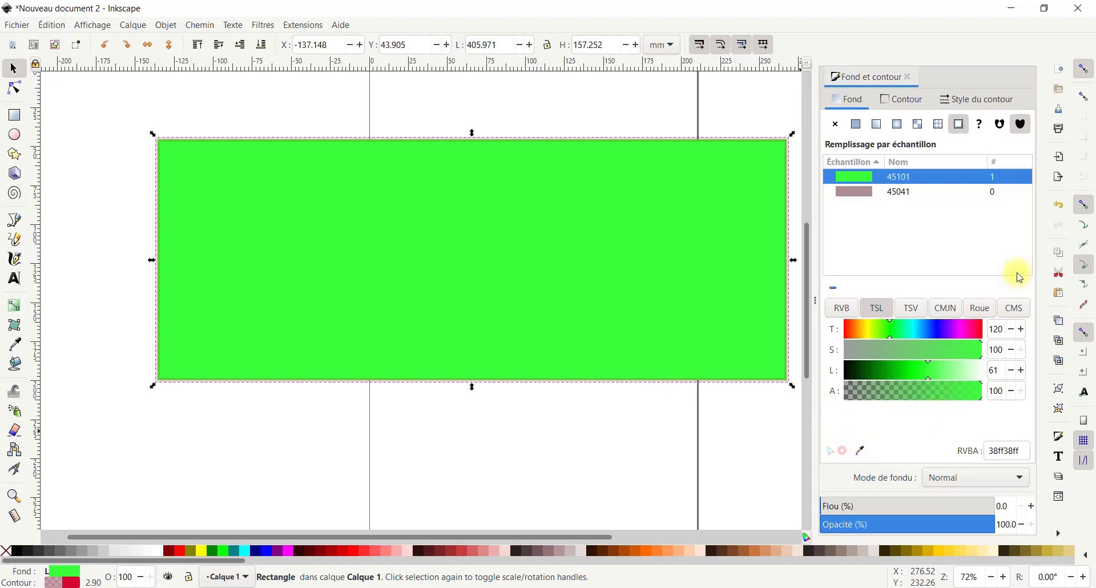
pyautogui.click(909, 308)
pyautogui.click(941, 308)
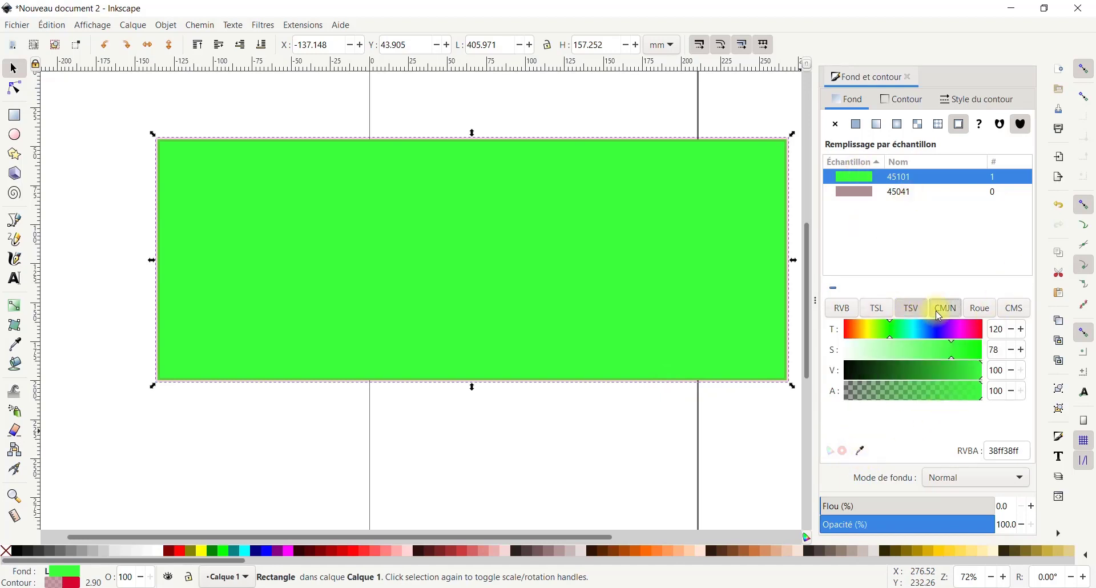
pyautogui.click(999, 308)
pyautogui.click(986, 310)
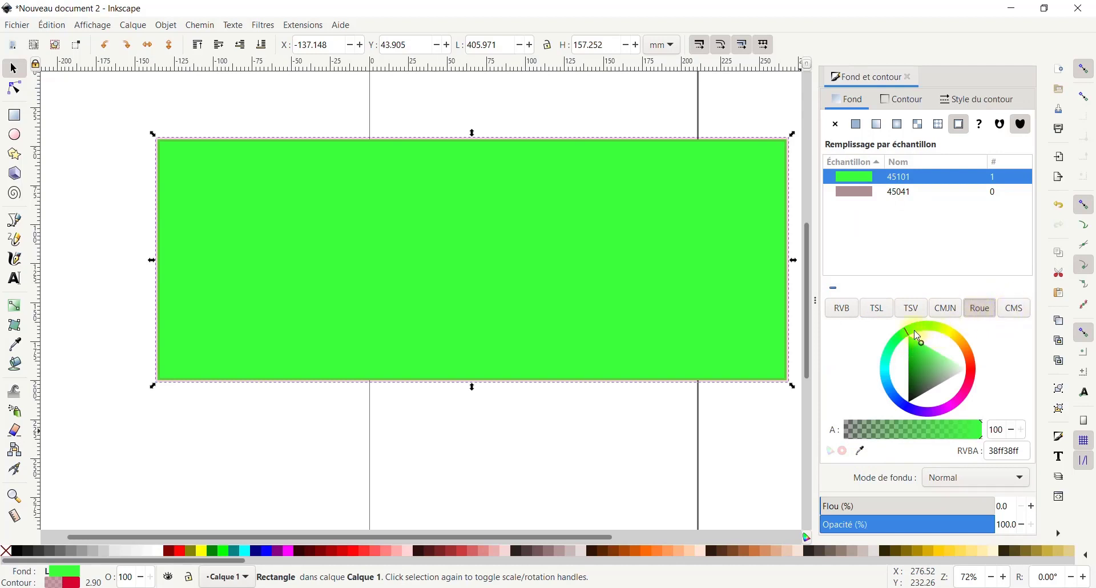
# Turn the swatch red (ff3840ff) on the colour wheel and try out the rectangle's opacity and blur, ending at 100% opacity and 0 blur
pyautogui.moveTo(919, 337)
pyautogui.mouseDown()
pyautogui.moveTo(936, 326)
pyautogui.moveTo(964, 339)
pyautogui.moveTo(973, 383)
pyautogui.moveTo(949, 408)
pyautogui.moveTo(873, 378)
pyautogui.moveTo(906, 330)
pyautogui.moveTo(890, 390)
pyautogui.moveTo(973, 374)
pyautogui.mouseUp()
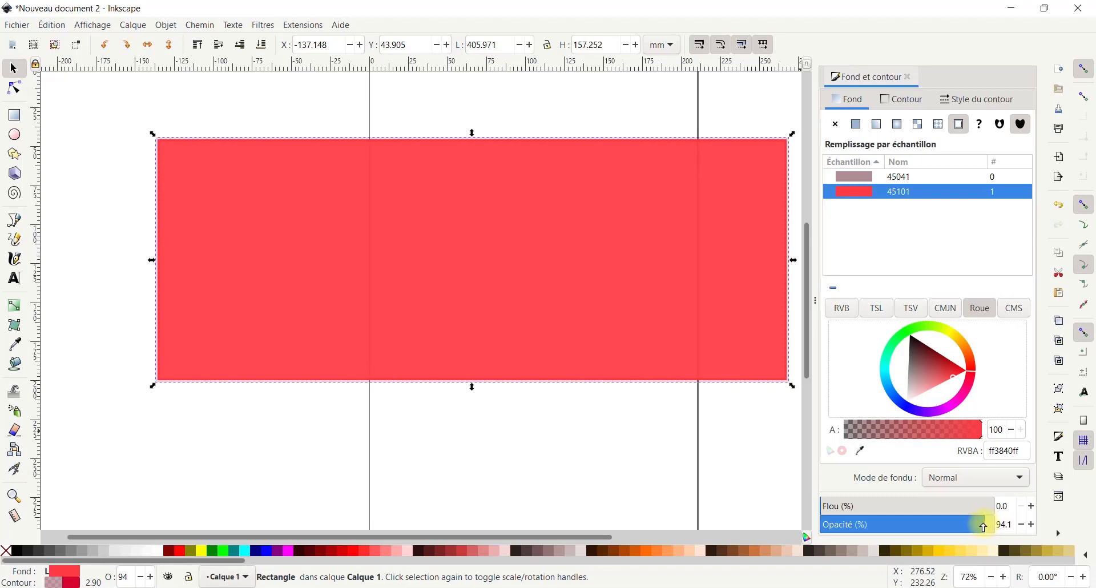
pyautogui.moveTo(979, 526); pyautogui.dragTo(759, 519)
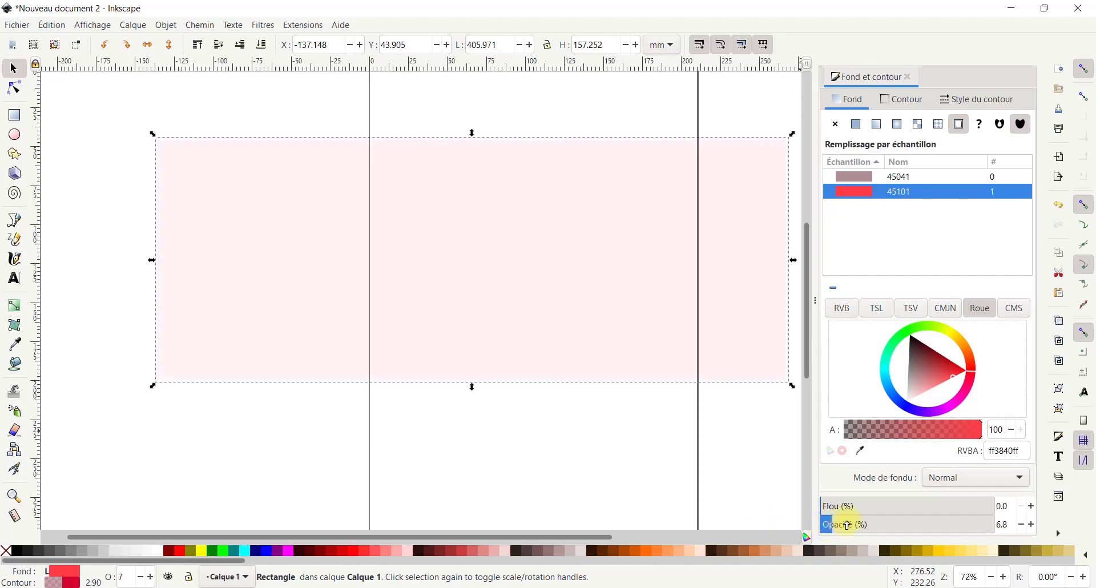
pyautogui.moveTo(847, 524); pyautogui.dragTo(1039, 531)
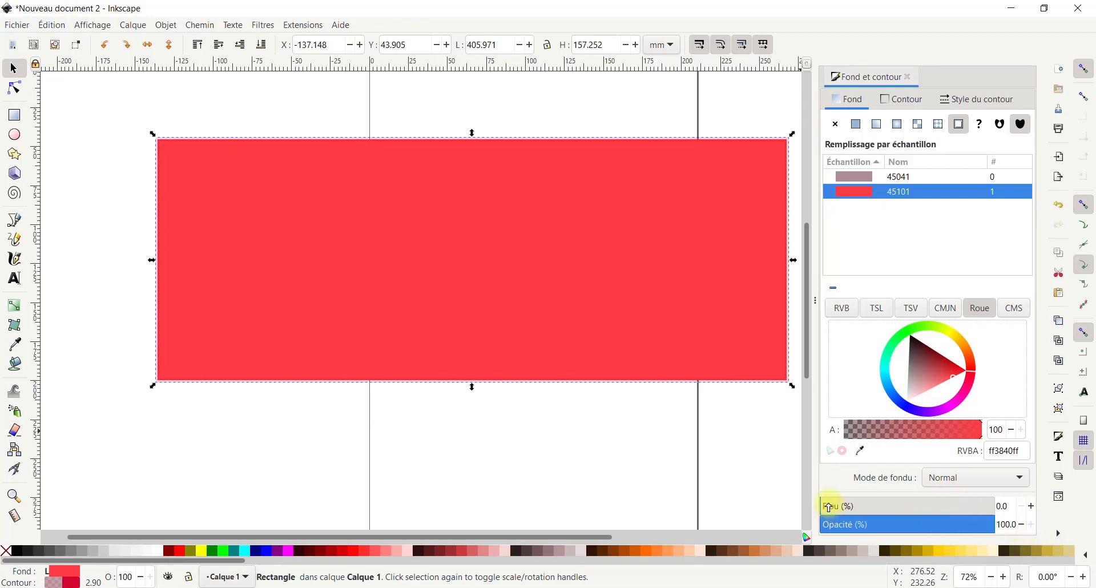
pyautogui.moveTo(829, 506); pyautogui.dragTo(774, 508)
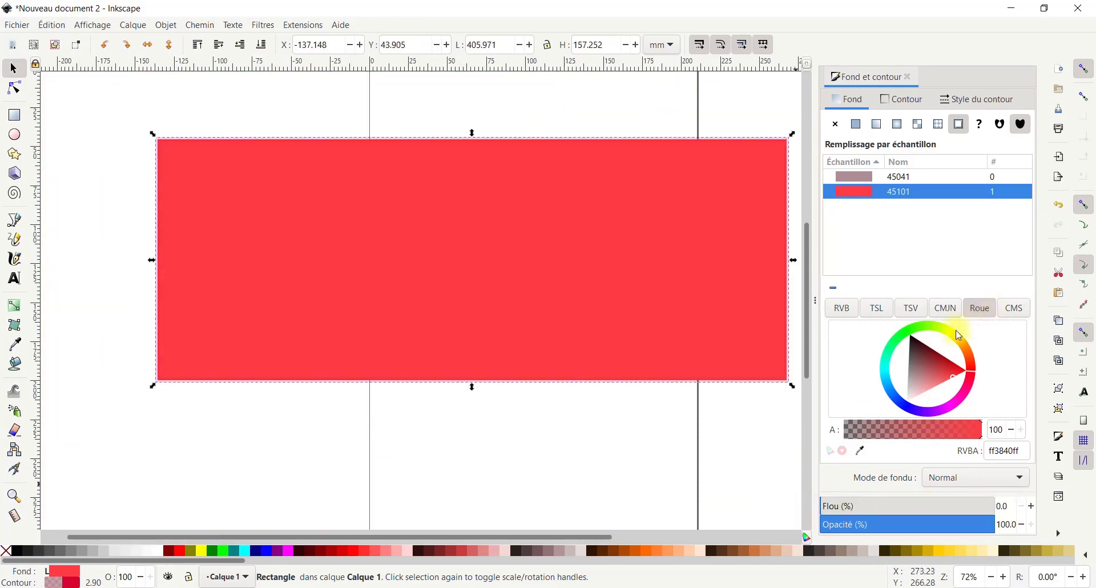
# Recolour the swatch green (38ff46ff) on the wheel, try a blur and undo it, and finish with a blue swatch (383effff)
pyautogui.click(970, 376)
pyautogui.moveTo(942, 336); pyautogui.dragTo(907, 338)
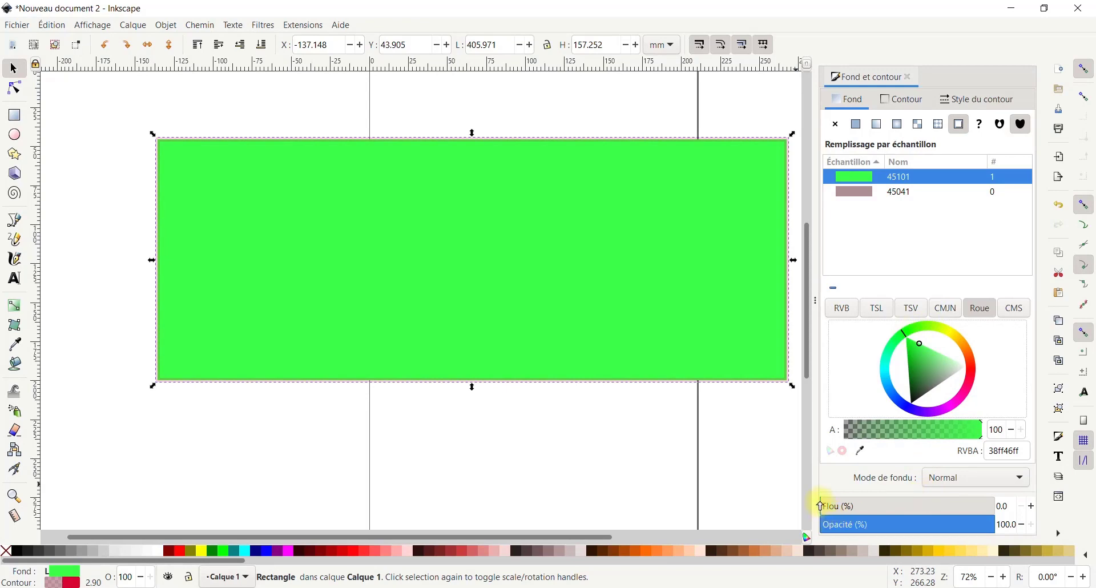
pyautogui.moveTo(821, 506); pyautogui.dragTo(1027, 531)
pyautogui.hotkey('ctrl', 'z')
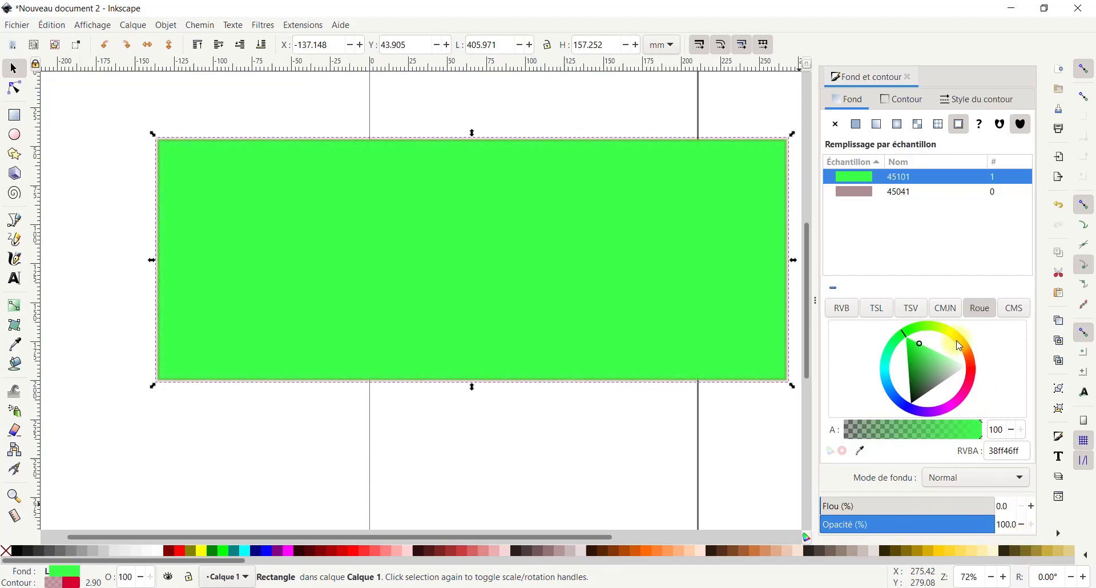
pyautogui.click(910, 409)
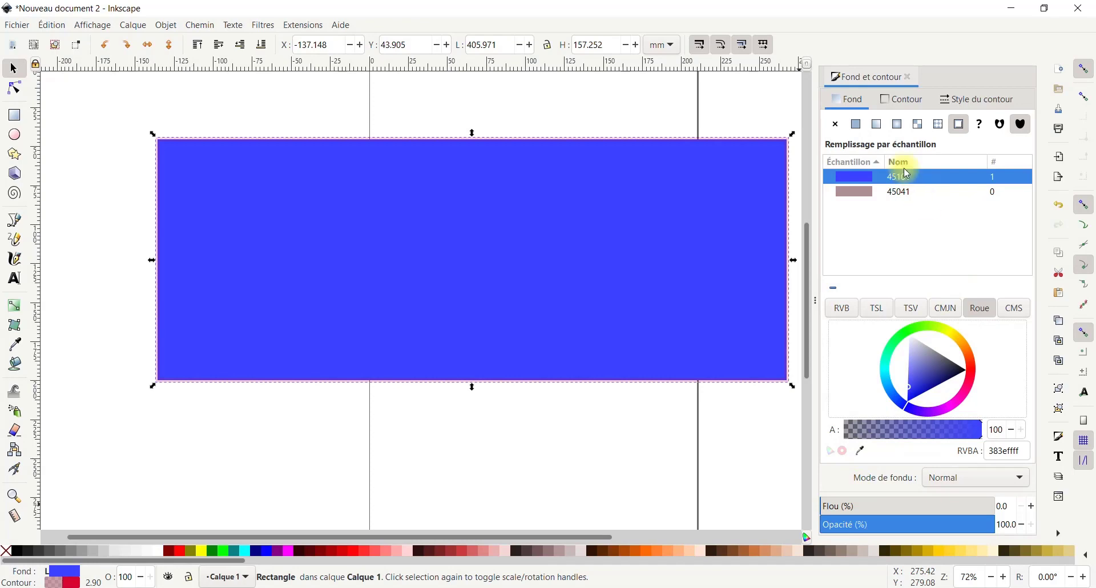
# Switch the rectangle's fill through a mesh gradient to a flat colour and go through its TSV, CMJN and wheel colour models
pyautogui.click(922, 127)
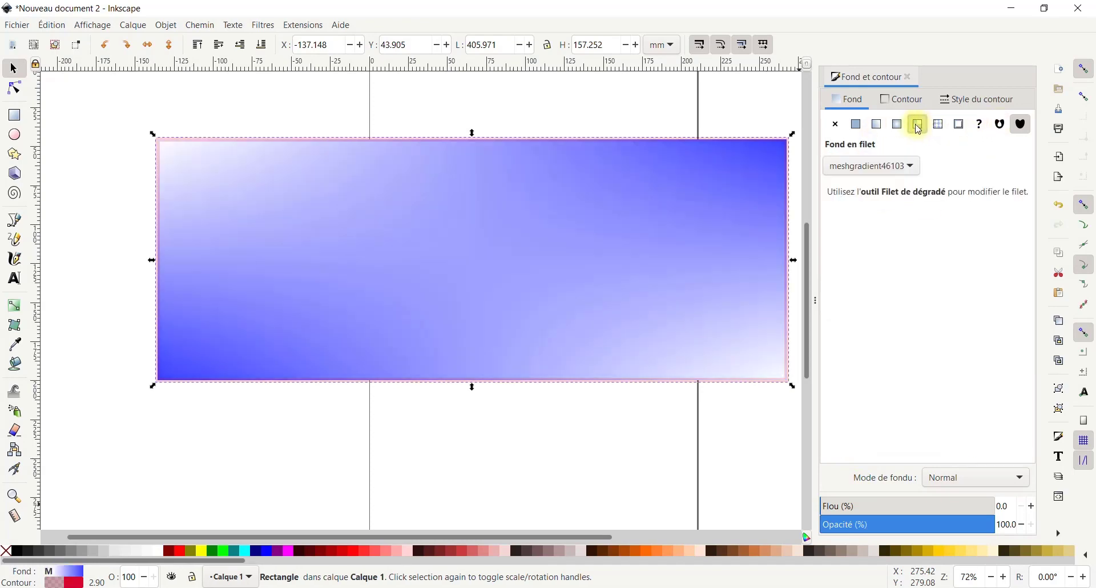
pyautogui.click(877, 124)
pyautogui.click(856, 126)
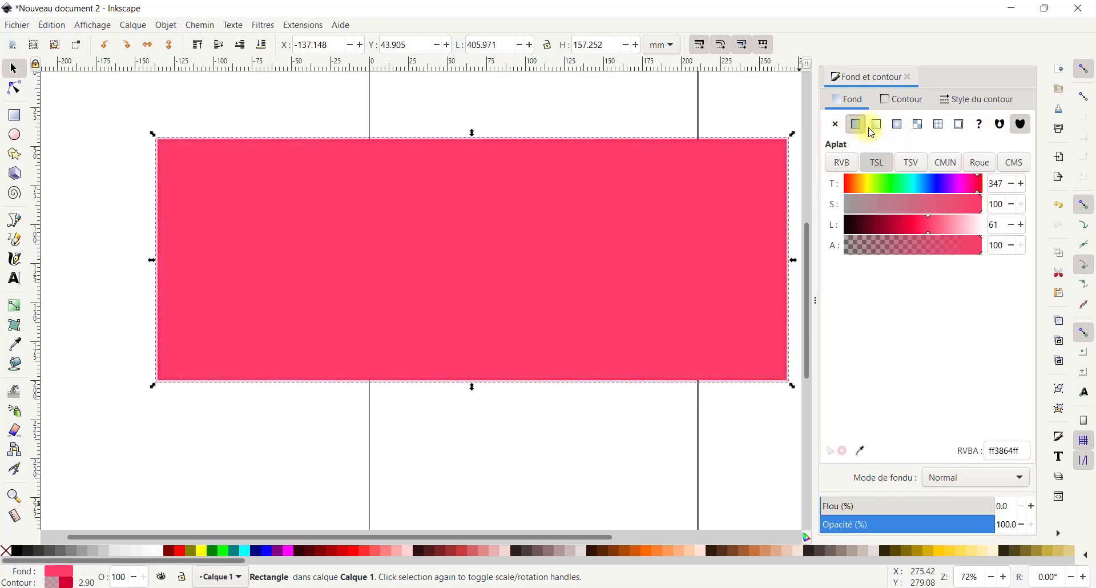
pyautogui.click(911, 171)
pyautogui.click(945, 167)
pyautogui.click(980, 165)
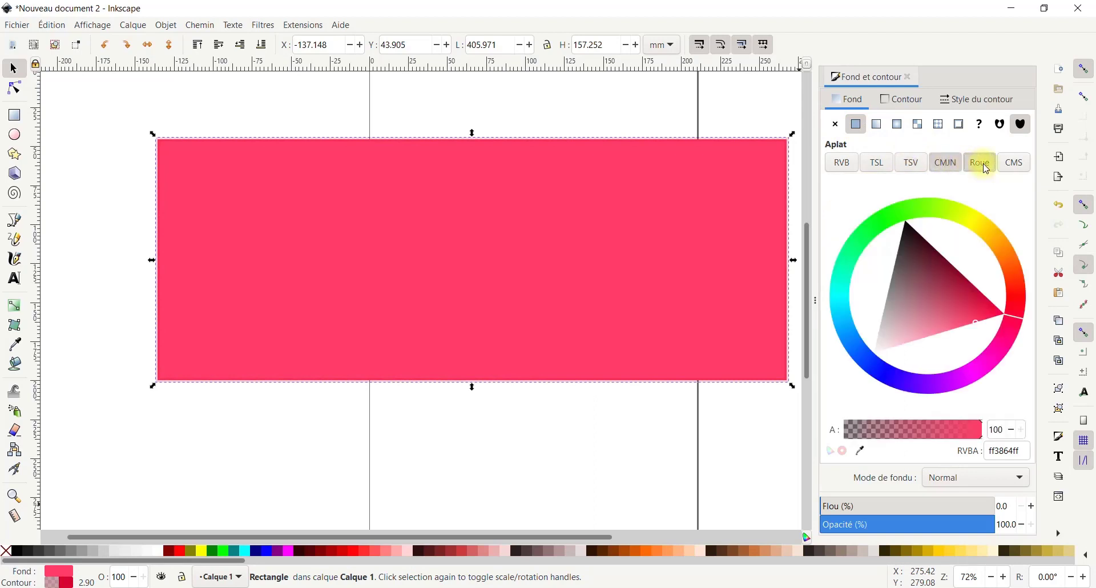
# Set the flat fill's RGB channels to red 213, green 192 and blue 240, with alpha at 100
pyautogui.moveTo(873, 203); pyautogui.dragTo(895, 203)
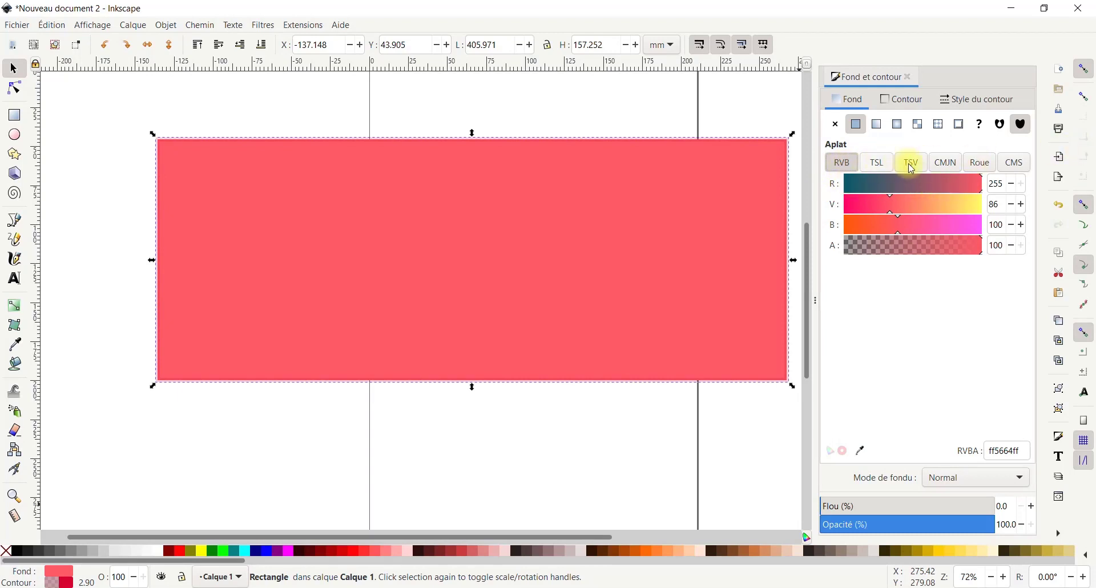
pyautogui.moveTo(878, 183); pyautogui.dragTo(947, 212)
pyautogui.moveTo(887, 183); pyautogui.dragTo(961, 189)
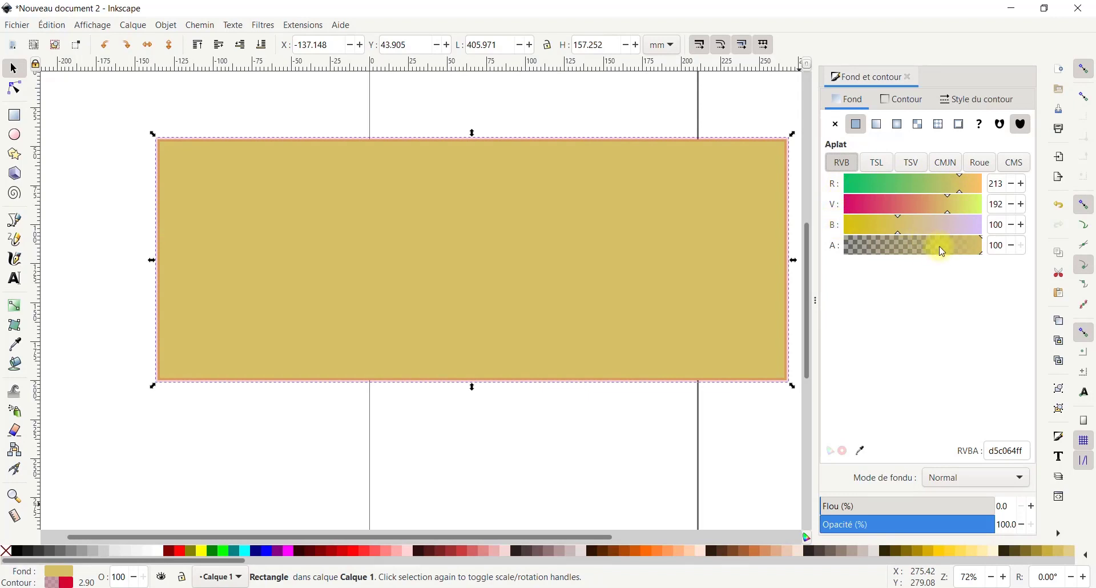
pyautogui.moveTo(940, 250); pyautogui.dragTo(988, 257)
pyautogui.moveTo(898, 221); pyautogui.dragTo(967, 222)
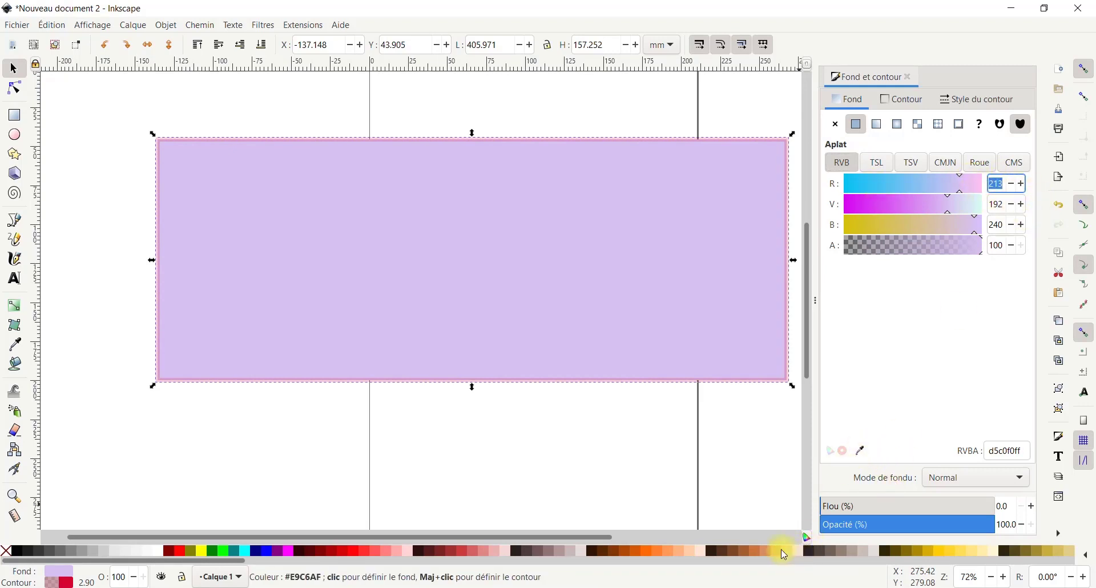
# Set the fill's hue to 154 for pale green c0f0dbff, and go through the CMJN, wheel and CMS models with alpha left at 100
pyautogui.click(886, 166)
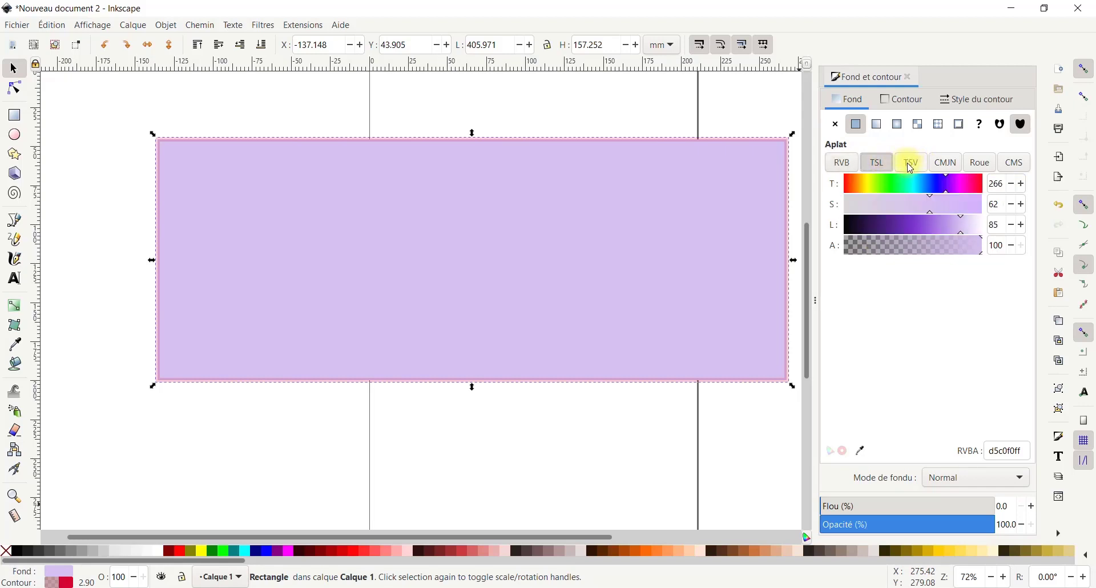
pyautogui.click(905, 188)
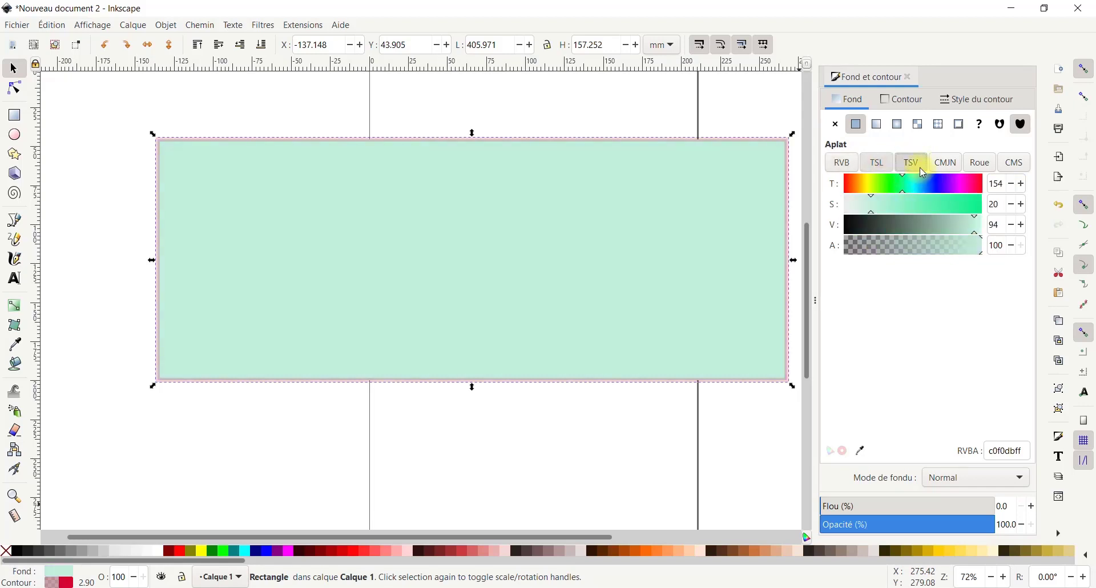
pyautogui.click(958, 165)
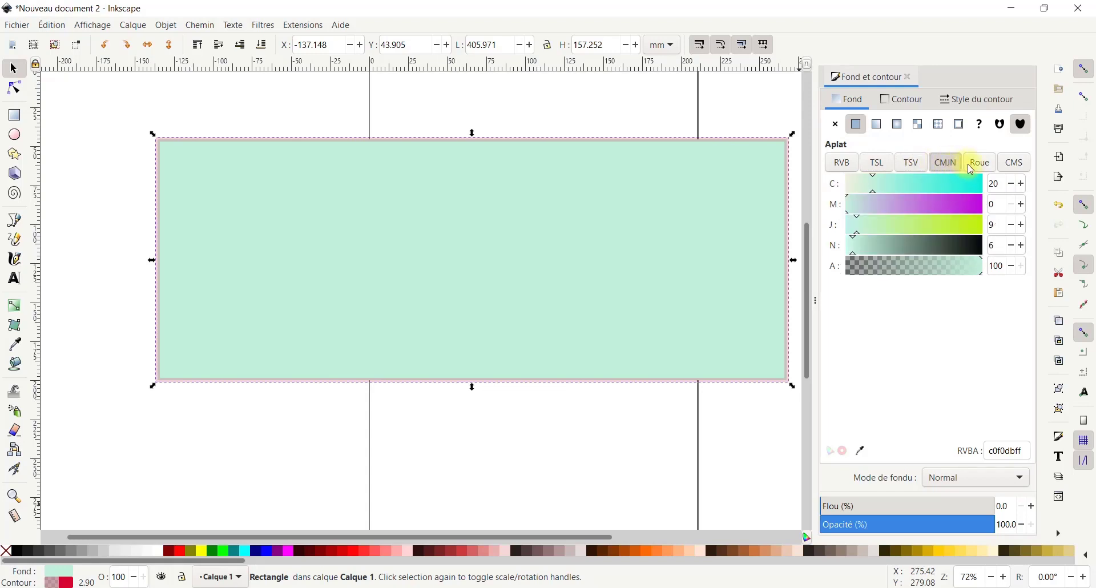
pyautogui.click(979, 164)
pyautogui.click(1018, 166)
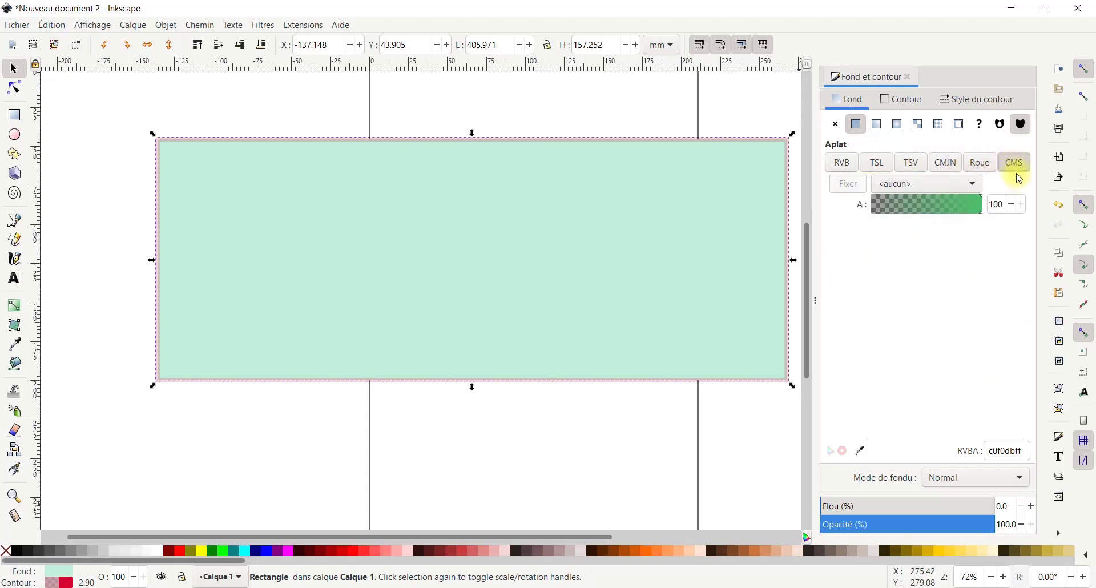
pyautogui.moveTo(961, 203); pyautogui.dragTo(998, 203)
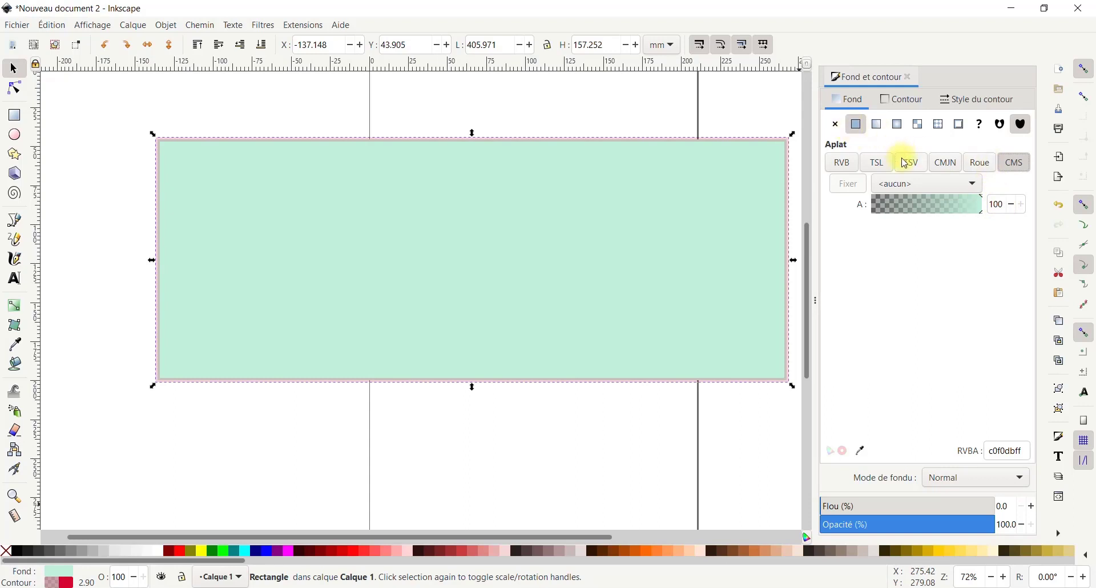
# Set the rectangle's stroke colour to hue 333, saturation 36 and lightness 76 in the TSL model
pyautogui.click(902, 106)
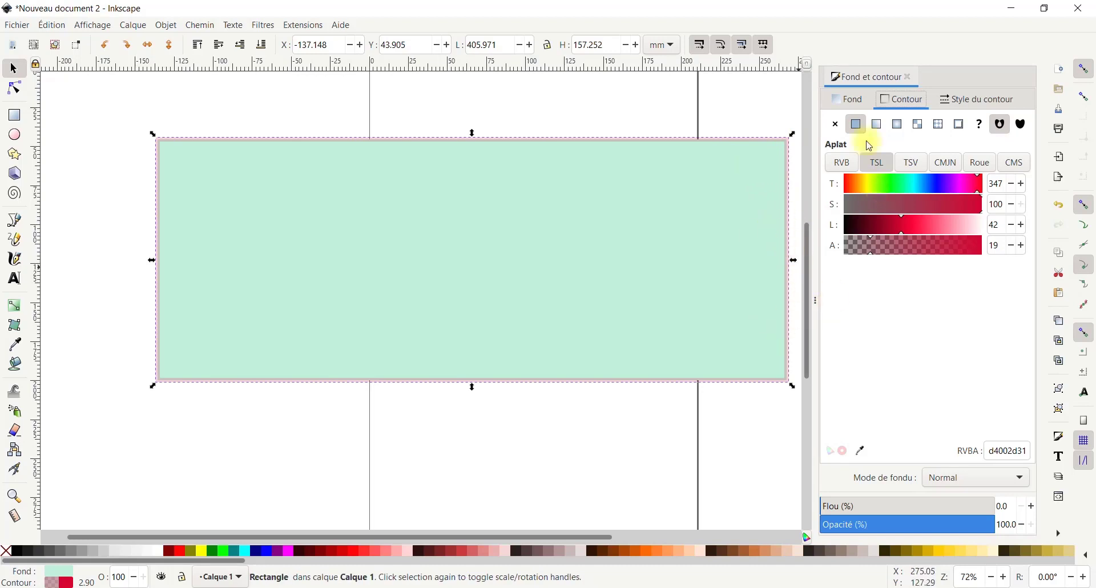
pyautogui.moveTo(881, 187); pyautogui.dragTo(865, 186)
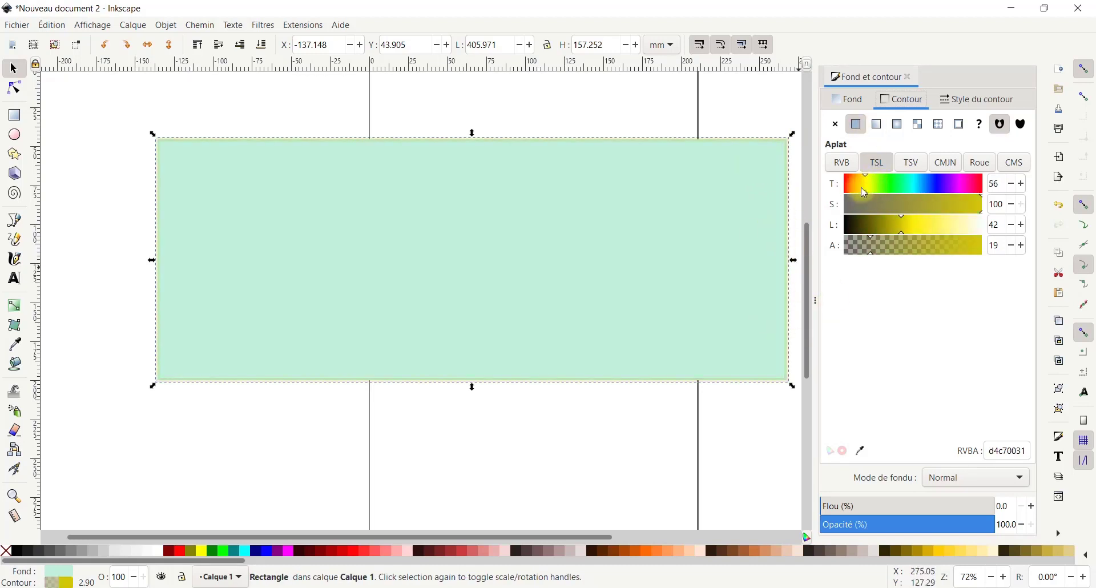
pyautogui.click(894, 211)
pyautogui.click(949, 226)
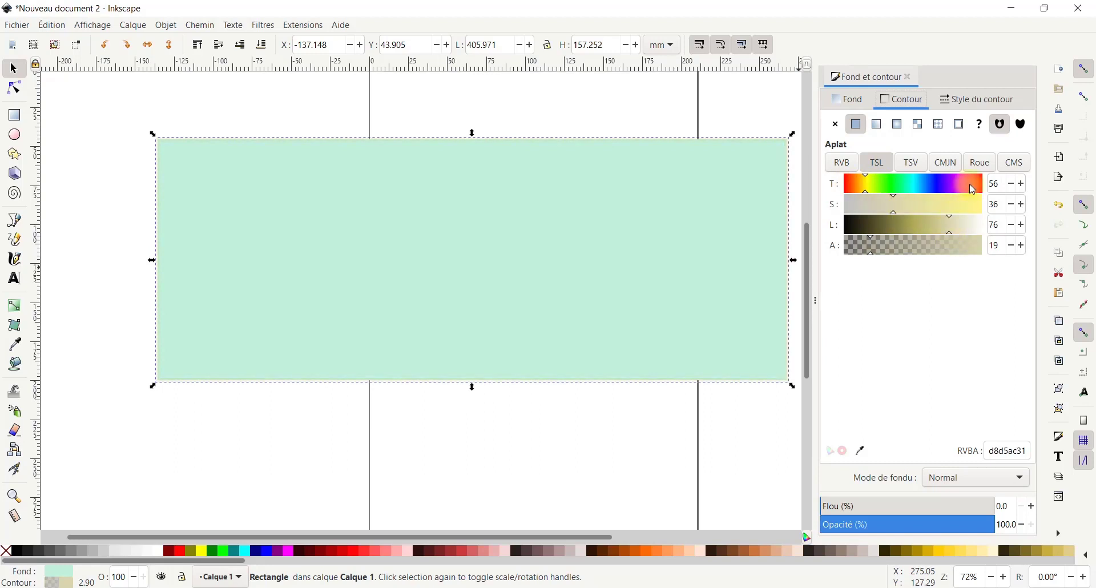
pyautogui.click(968, 184)
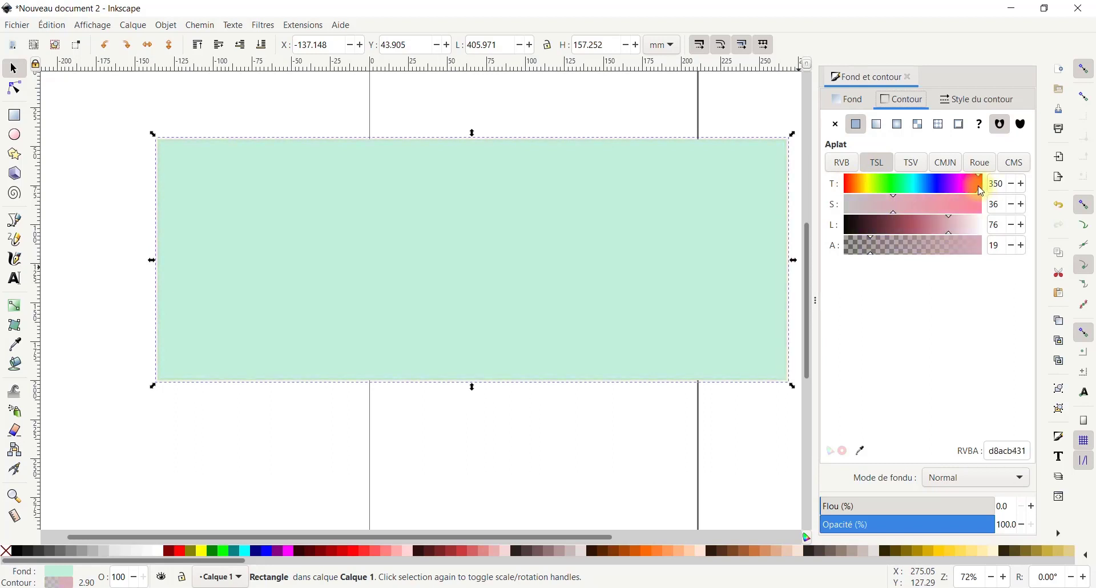
pyautogui.moveTo(918, 183); pyautogui.dragTo(972, 183)
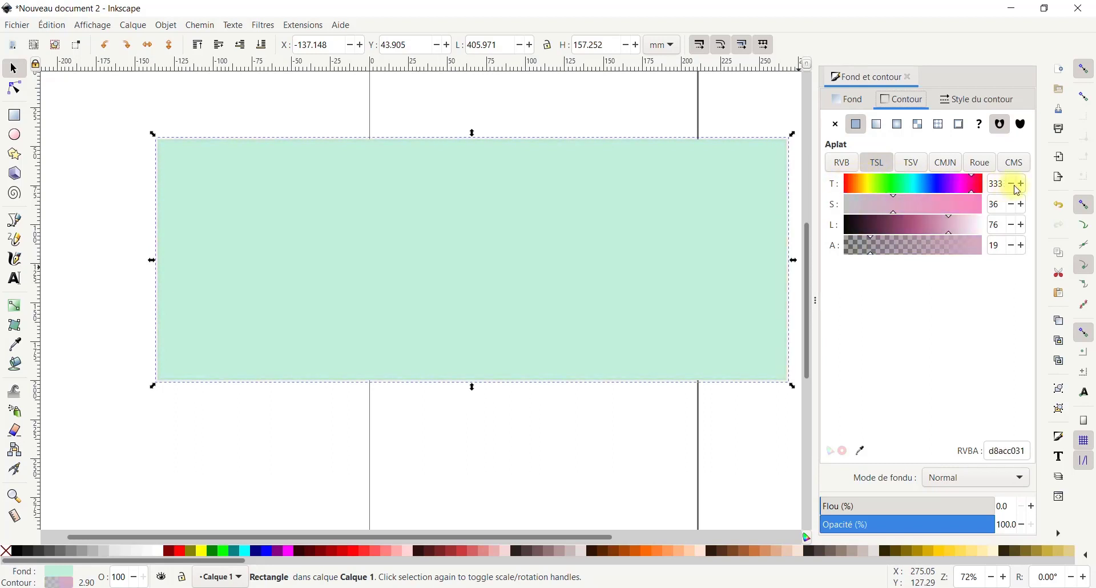
# Shift the stroke's hue on the colour wheel through cyan to a pale blue, acacd831
pyautogui.click(983, 163)
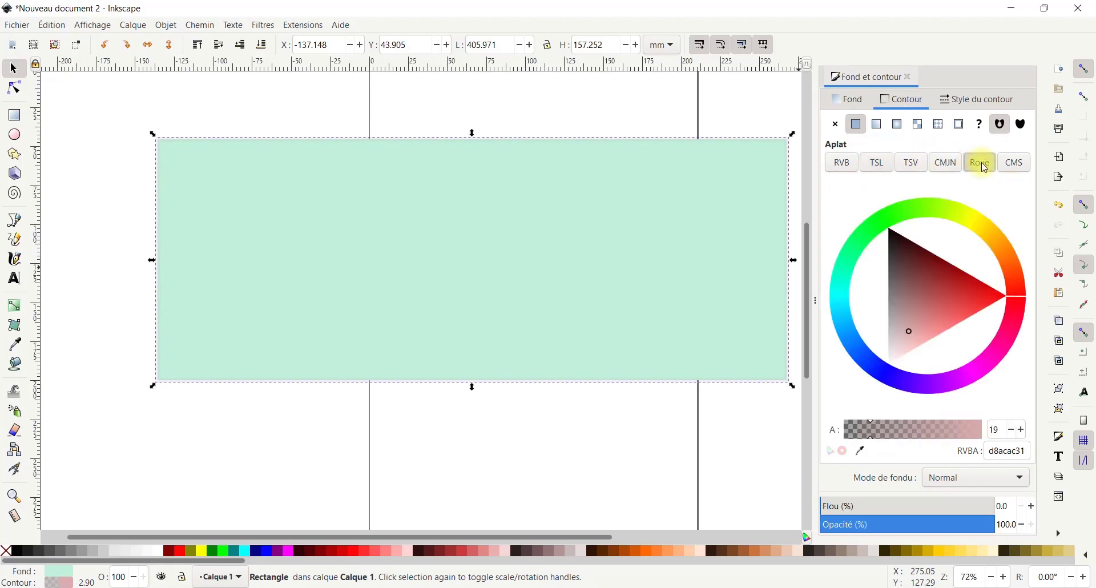
pyautogui.click(1013, 291)
pyautogui.moveTo(1005, 262)
pyautogui.mouseDown()
pyautogui.moveTo(974, 232)
pyautogui.moveTo(869, 225)
pyautogui.moveTo(844, 266)
pyautogui.moveTo(845, 303)
pyautogui.mouseUp()
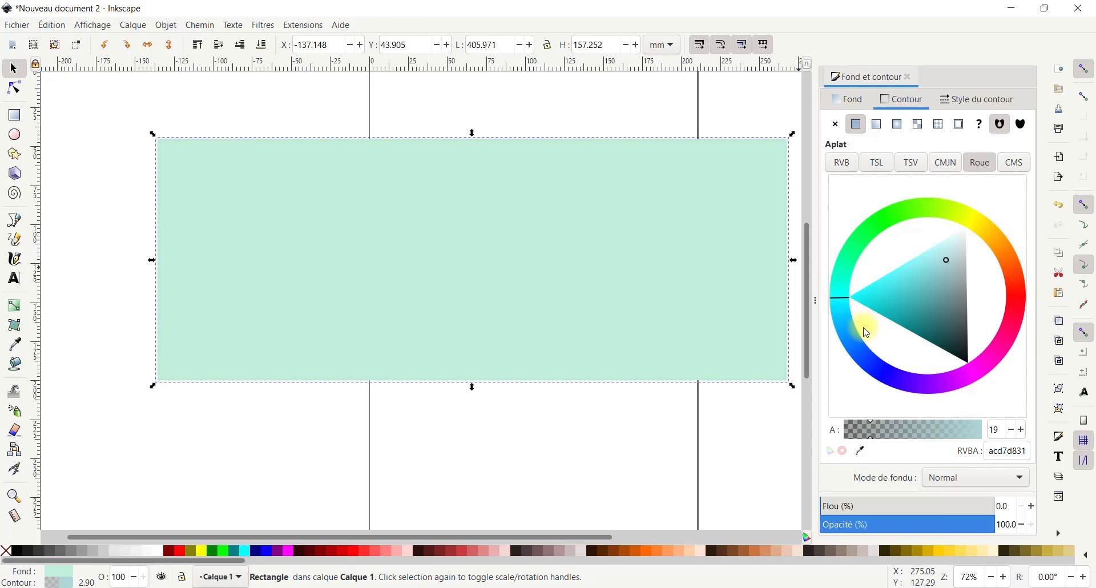
pyautogui.moveTo(854, 356); pyautogui.dragTo(880, 368)
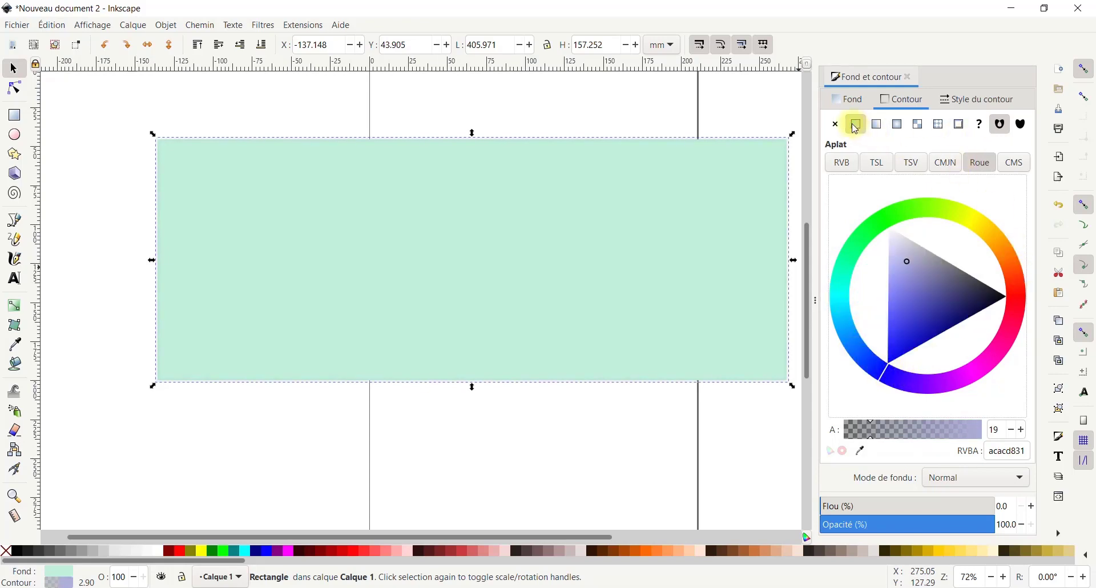
# Try linear gradient, radial gradient, mesh, pattern and swatch paints on the stroke, ending with the Rayures 1:1 pattern
pyautogui.click(881, 124)
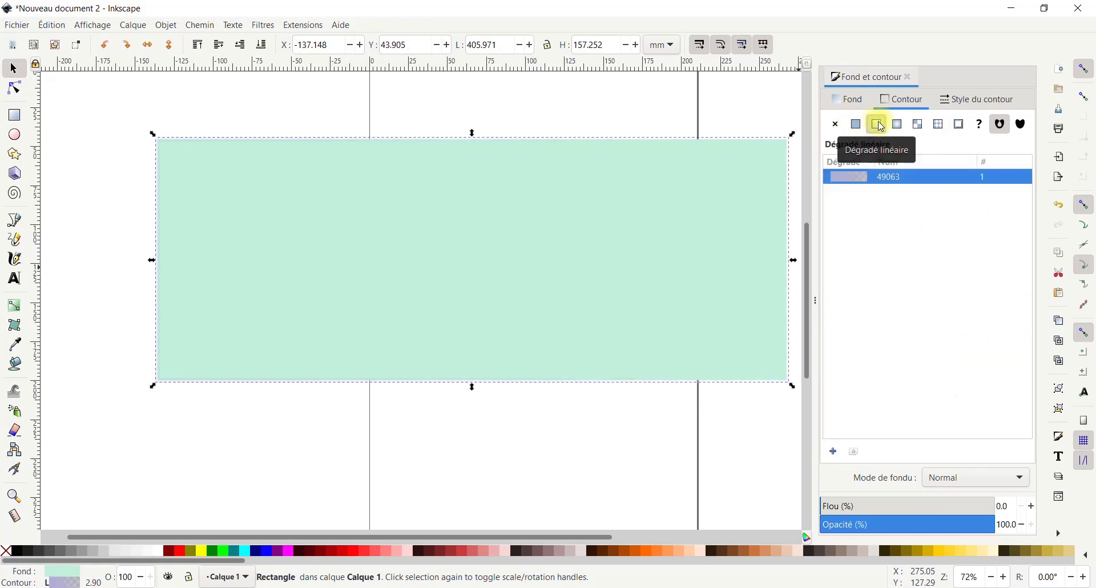
pyautogui.click(897, 125)
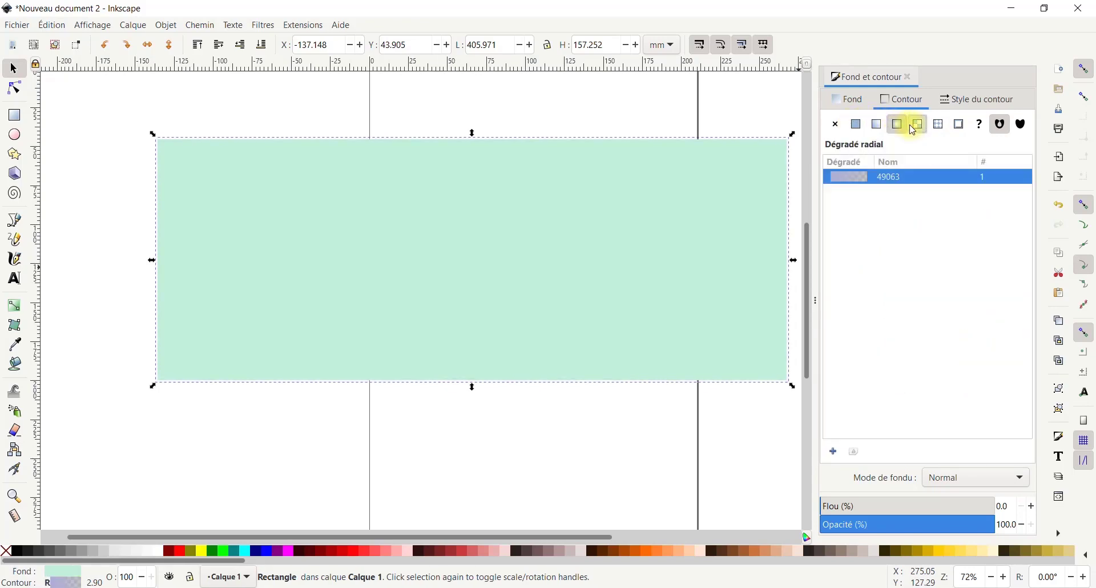
pyautogui.click(918, 125)
pyautogui.click(939, 125)
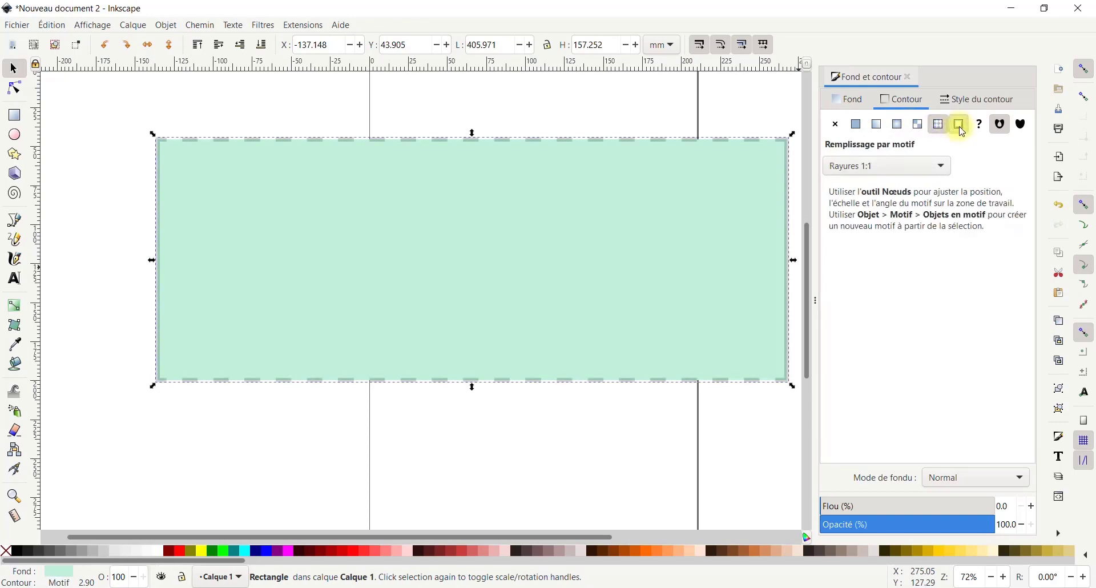
pyautogui.click(962, 129)
pyautogui.click(938, 128)
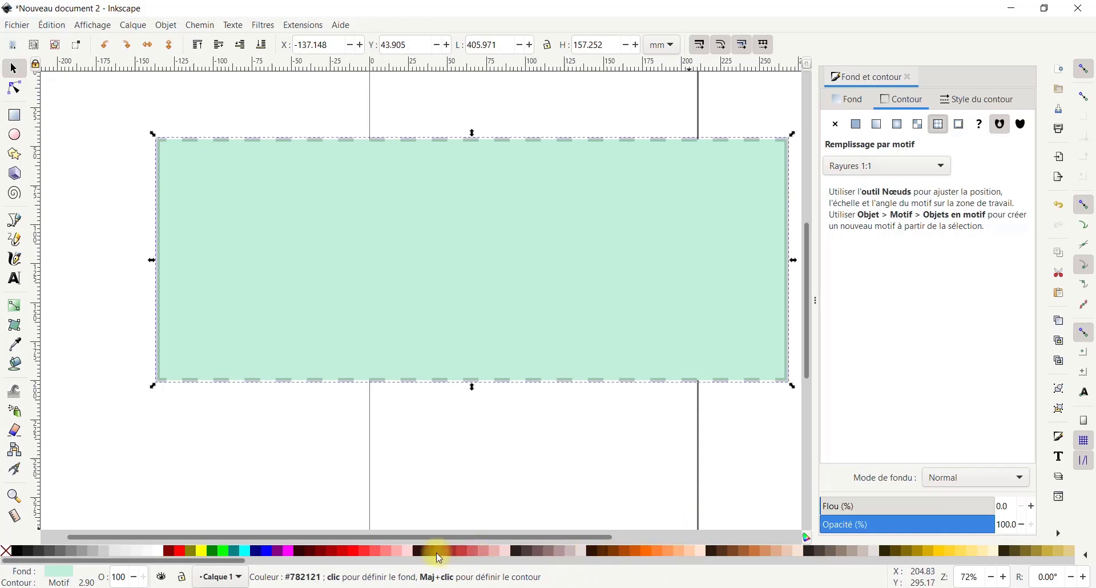
# Recolour the stroke with a series of palette colours, including green, maroon, lime and red, ending on dark red 501616
pyautogui.keyDown('shift'); pyautogui.click(266, 550); pyautogui.keyUp('shift')
pyautogui.keyDown('shift'); pyautogui.click(245, 549); pyautogui.keyUp('shift')
pyautogui.keyDown('shift'); pyautogui.click(210, 552); pyautogui.keyUp('shift')
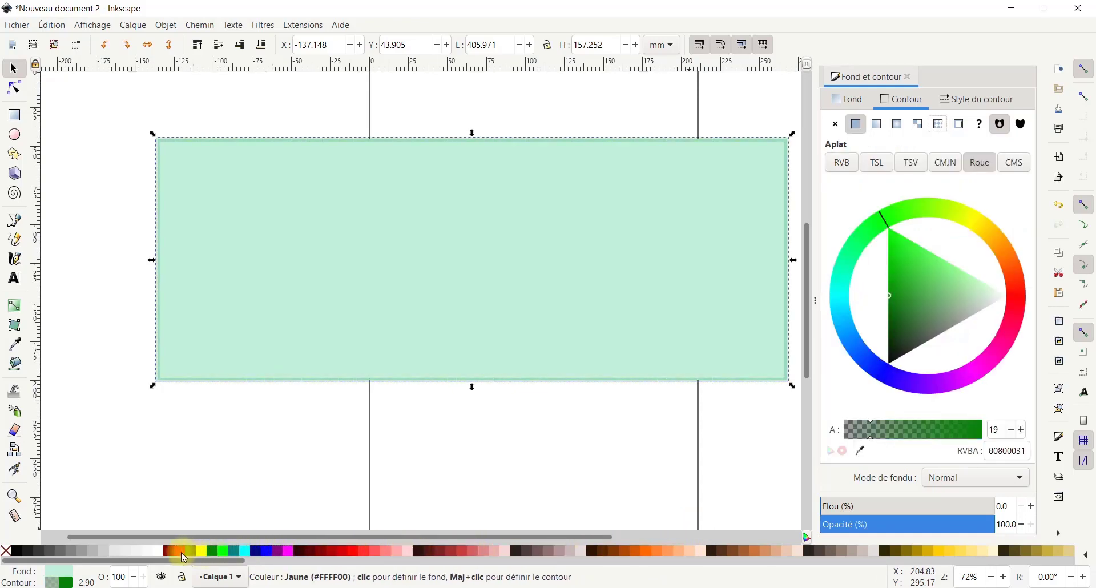
pyautogui.keyDown('shift'); pyautogui.click(180, 551); pyautogui.keyUp('shift')
pyautogui.keyDown('shift'); pyautogui.click(169, 551); pyautogui.keyUp('shift')
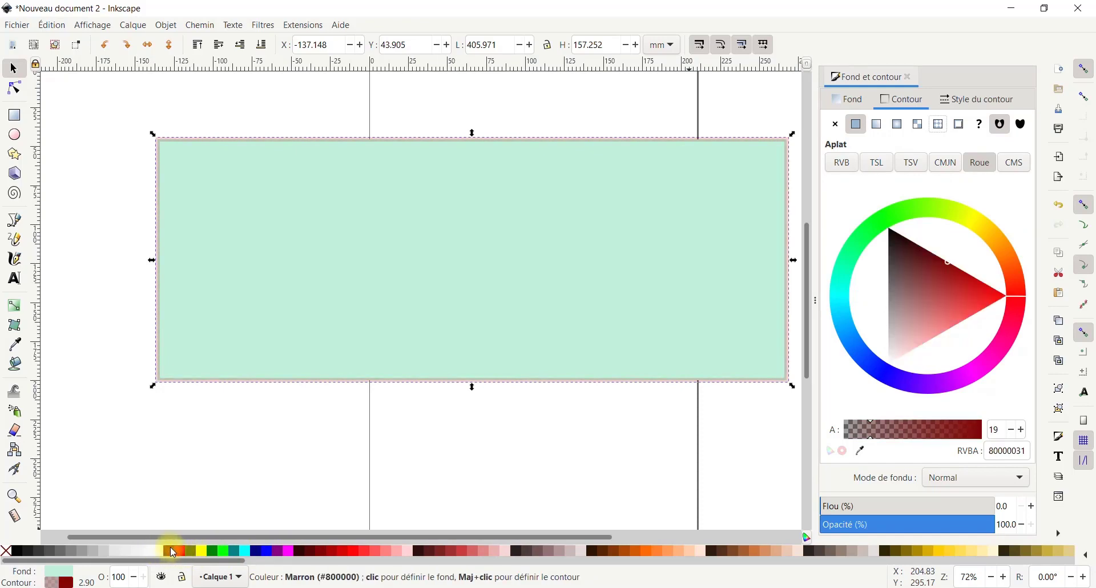
pyautogui.keyDown('shift'); pyautogui.click(190, 546); pyautogui.keyUp('shift')
pyautogui.keyDown('shift'); pyautogui.click(201, 551); pyautogui.keyUp('shift')
pyautogui.keyDown('shift'); pyautogui.click(222, 553); pyautogui.keyUp('shift')
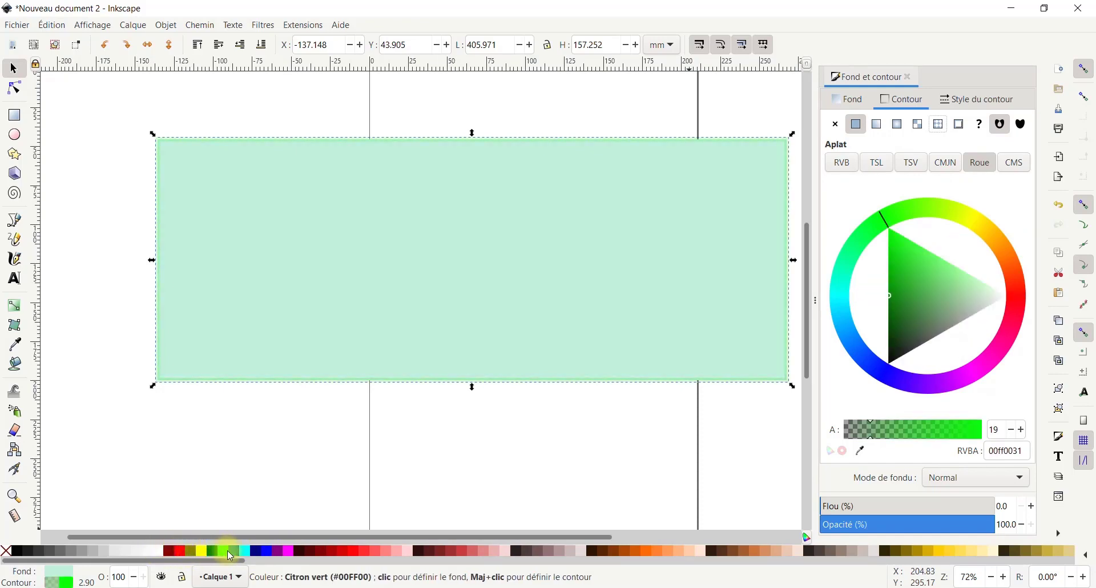
pyautogui.keyDown('shift'); pyautogui.click(231, 553); pyautogui.keyUp('shift')
pyautogui.keyDown('shift'); pyautogui.click(179, 548); pyautogui.keyUp('shift')
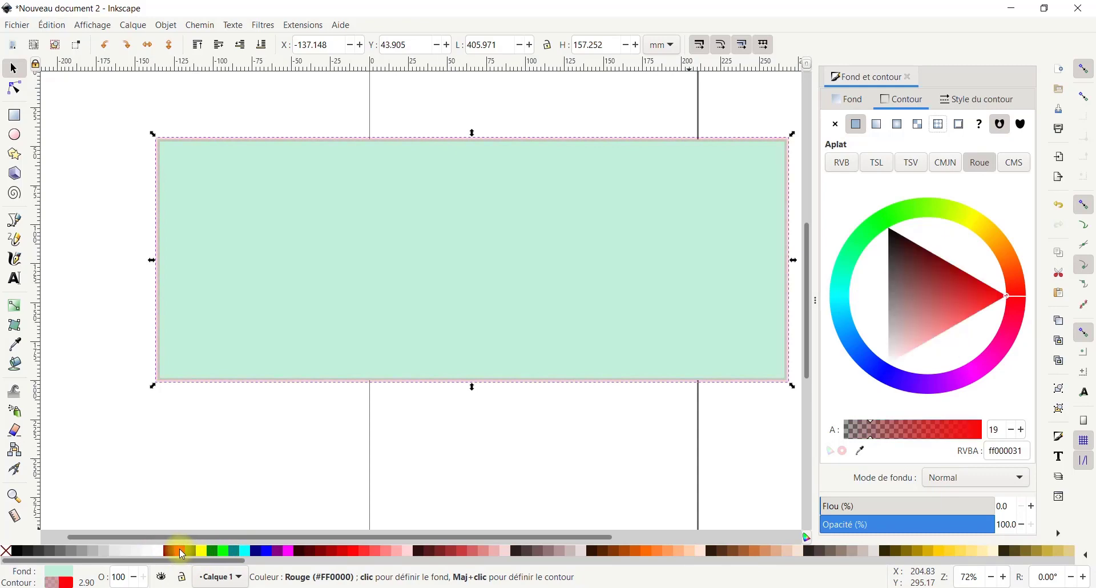
pyautogui.keyDown('shift'); pyautogui.click(431, 552); pyautogui.keyUp('shift')
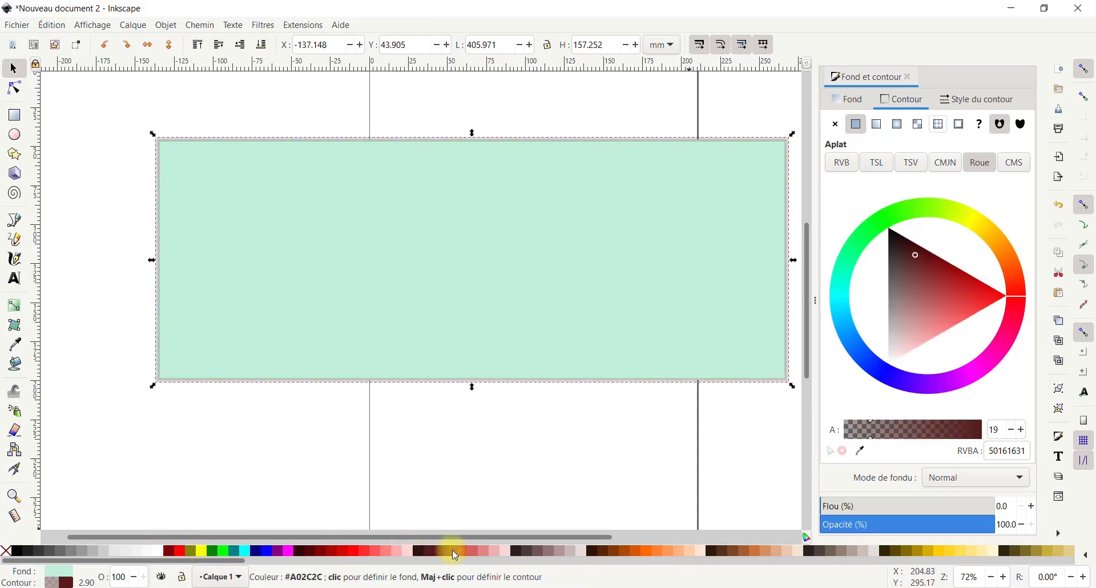
# Recolour the rectangle's stroke with a series of palette reds, browns and oranges, including f4d7d7 and ff7f2a, ending on dark brown 28170b
pyautogui.keyDown('shift'); pyautogui.click(460, 551); pyautogui.keyUp('shift')
pyautogui.keyDown('shift'); pyautogui.click(504, 553); pyautogui.keyUp('shift')
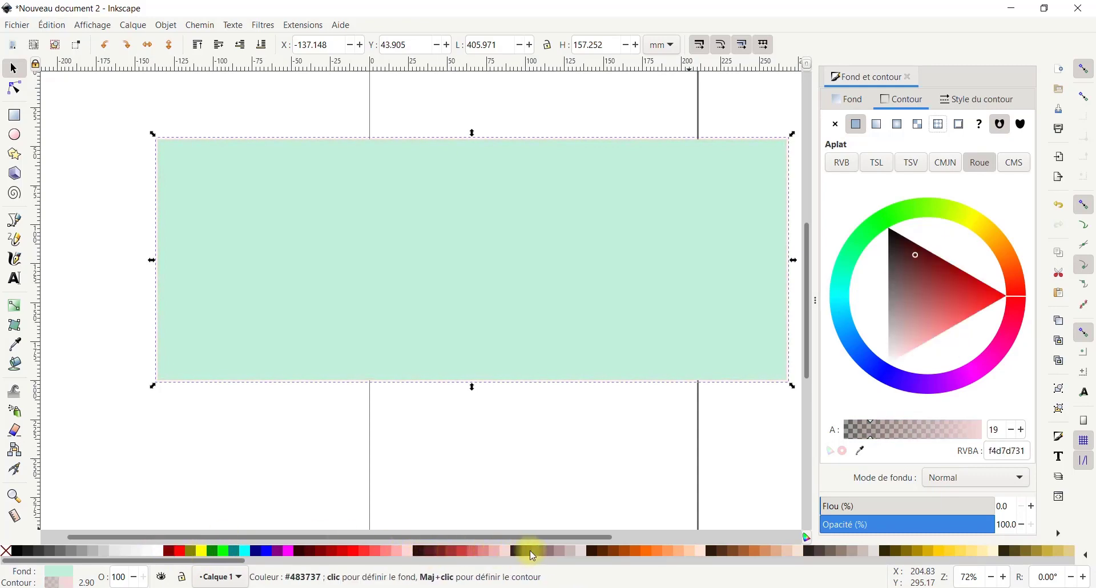
pyautogui.keyDown('shift'); pyautogui.click(571, 551); pyautogui.keyUp('shift')
pyautogui.keyDown('shift'); pyautogui.click(582, 551); pyautogui.keyUp('shift')
pyautogui.keyDown('shift'); pyautogui.click(618, 551); pyautogui.keyUp('shift')
pyautogui.keyDown('shift'); pyautogui.click(662, 551); pyautogui.keyUp('shift')
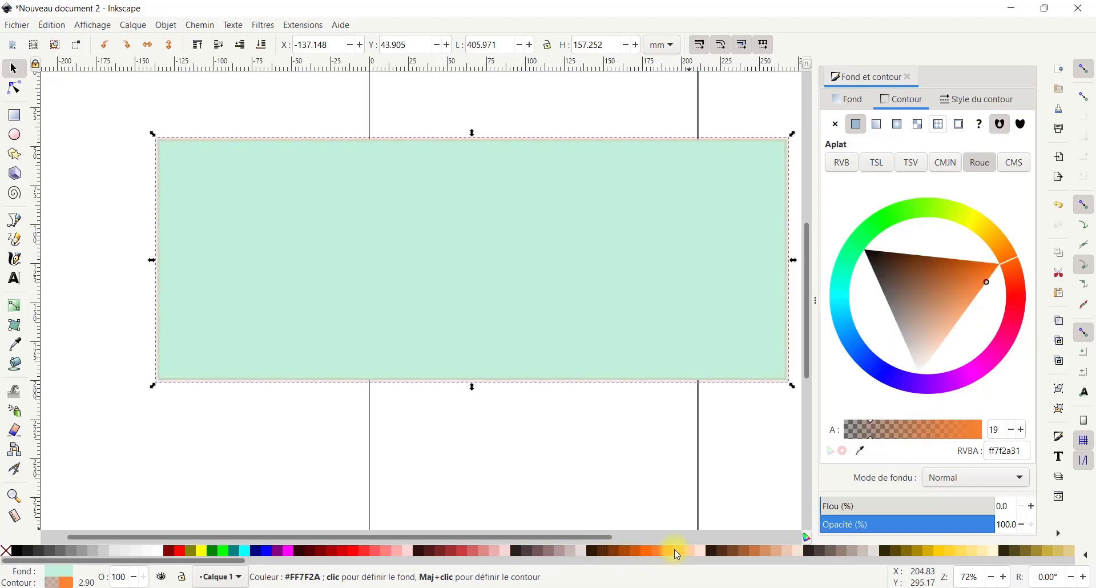
pyautogui.keyDown('shift'); pyautogui.click(699, 551); pyautogui.keyUp('shift')
pyautogui.keyDown('shift'); pyautogui.click(709, 551); pyautogui.keyUp('shift')
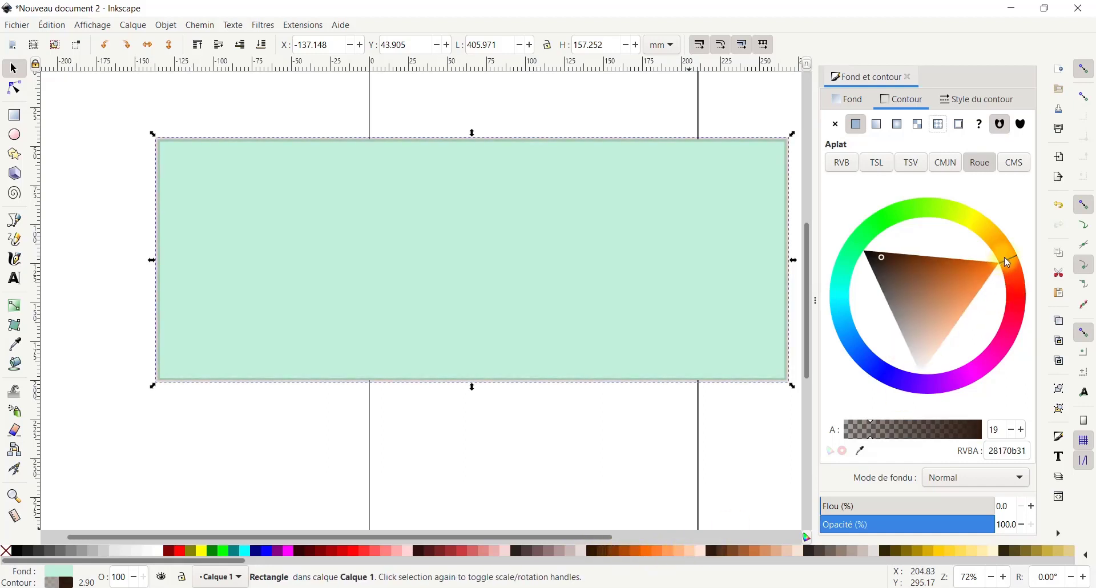
# Shift the stroke's hue on the colour wheel to the golden brown 281d0b and try a linear gradient on the stroke
pyautogui.moveTo(1004, 257)
pyautogui.mouseDown()
pyautogui.moveTo(1012, 316)
pyautogui.moveTo(908, 384)
pyautogui.moveTo(885, 252)
pyautogui.moveTo(986, 335)
pyautogui.moveTo(1003, 243)
pyautogui.mouseUp()
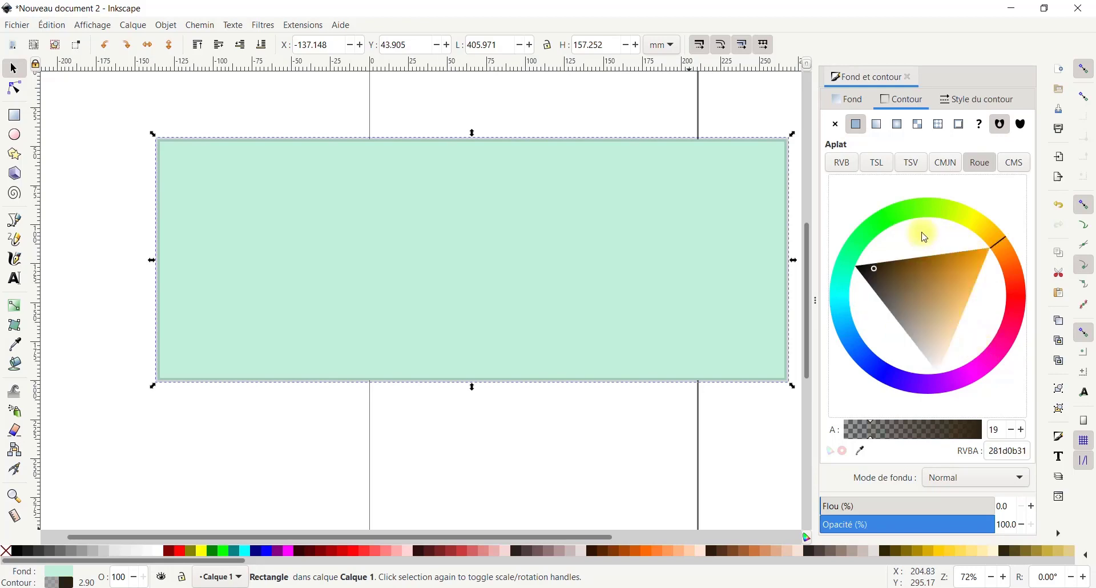
pyautogui.click(879, 127)
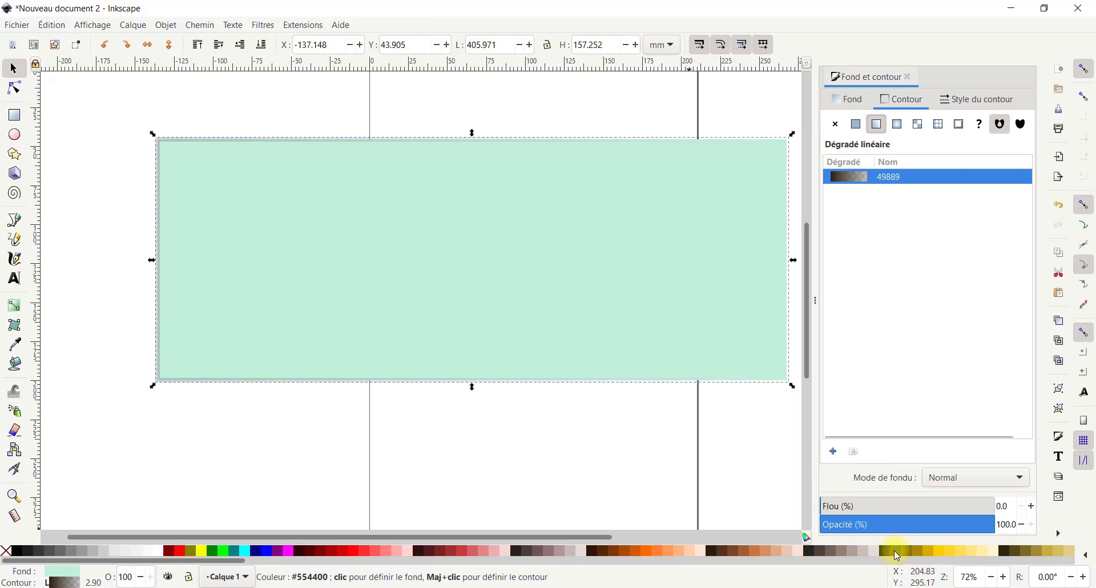
# Apply flat palette colours to the stroke, including ac9d93, ffb380, teal 008080 and near-white f9f9f9, ending on dark grey 1a1a1a
pyautogui.keyDown('shift'); pyautogui.click(827, 551); pyautogui.keyUp('shift')
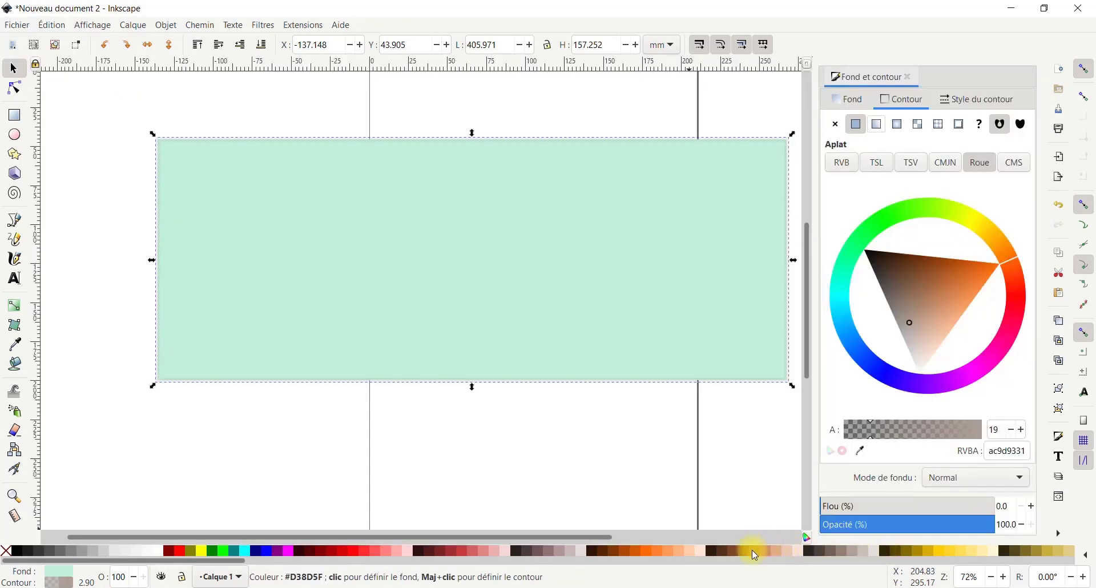
pyautogui.keyDown('shift'); pyautogui.click(751, 550); pyautogui.keyUp('shift')
pyautogui.keyDown('shift'); pyautogui.click(676, 550); pyautogui.keyUp('shift')
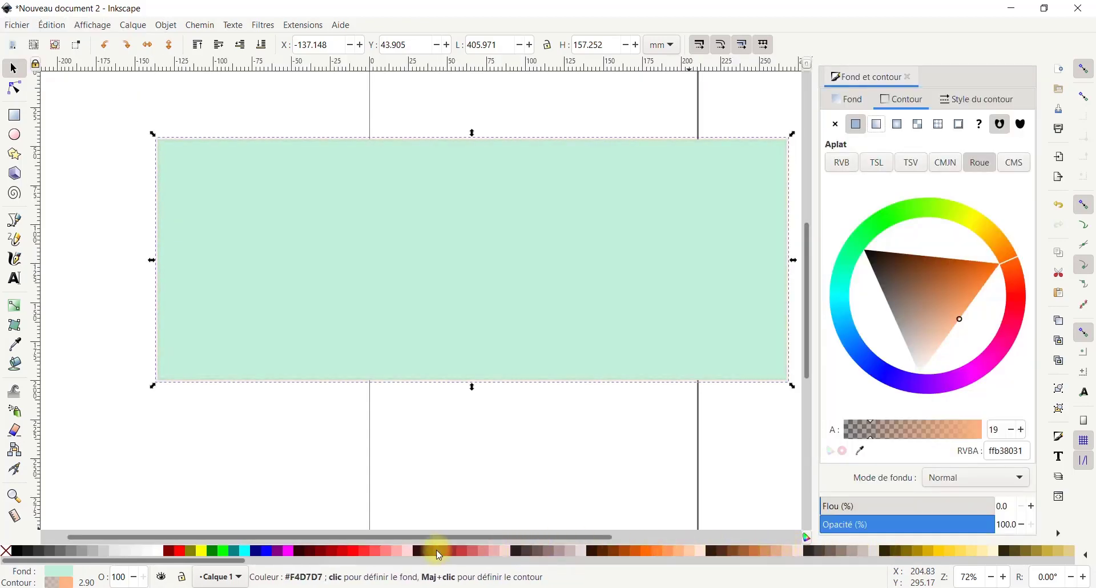
pyautogui.keyDown('shift'); pyautogui.click(224, 551); pyautogui.keyUp('shift')
pyautogui.keyDown('shift'); pyautogui.click(234, 551); pyautogui.keyUp('shift')
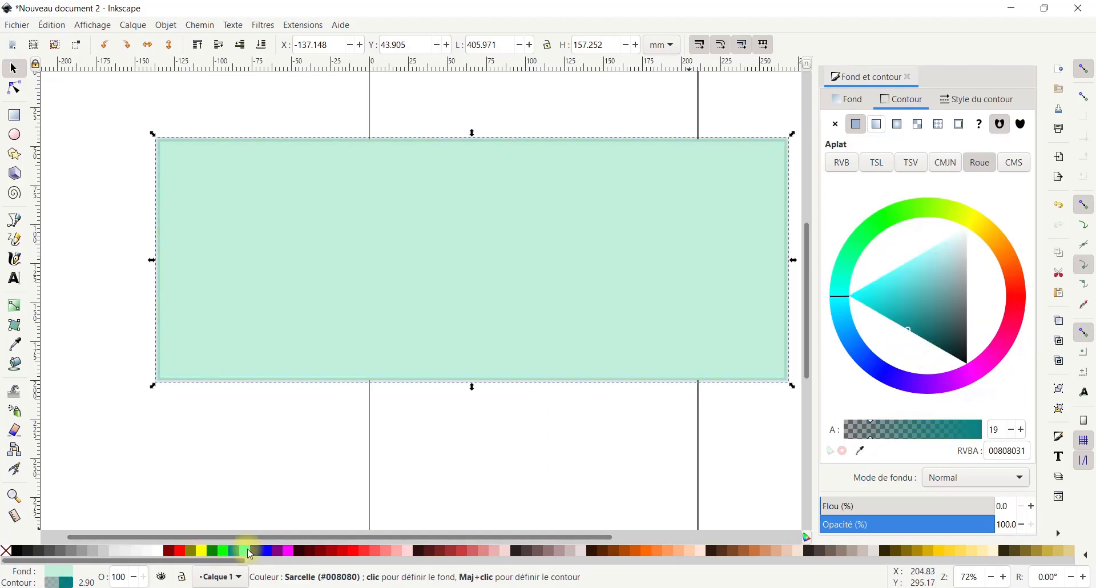
pyautogui.keyDown('shift'); pyautogui.click(245, 551); pyautogui.keyUp('shift')
pyautogui.keyDown('shift'); pyautogui.click(177, 551); pyautogui.keyUp('shift')
pyautogui.keyDown('shift'); pyautogui.click(159, 551); pyautogui.keyUp('shift')
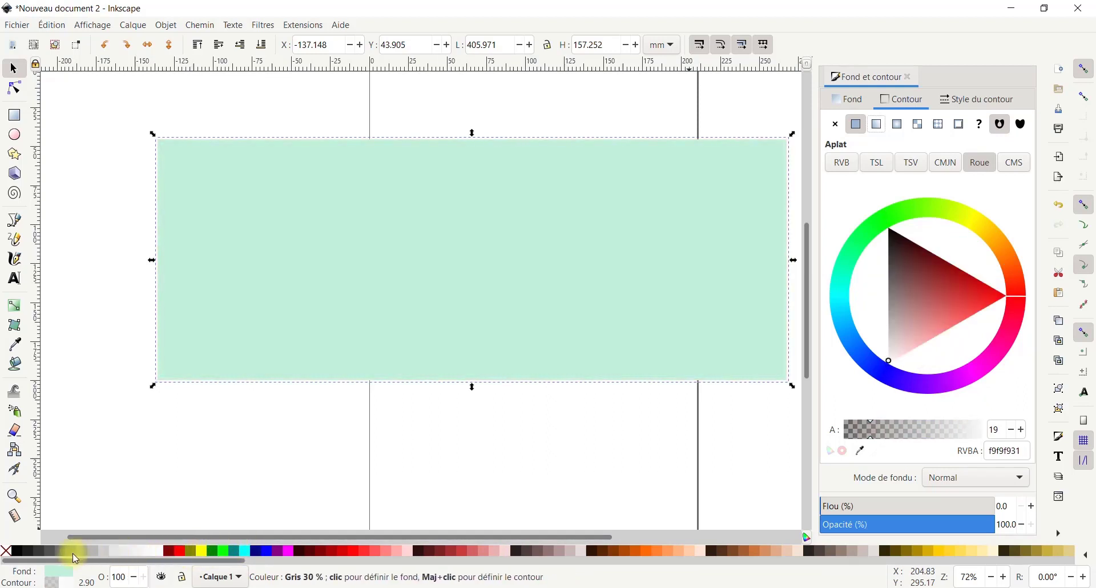
pyautogui.keyDown('shift'); pyautogui.click(42, 551); pyautogui.keyUp('shift')
pyautogui.keyDown('shift'); pyautogui.click(26, 551); pyautogui.keyUp('shift')
pyautogui.keyDown('shift'); pyautogui.click(12, 553); pyautogui.keyUp('shift')
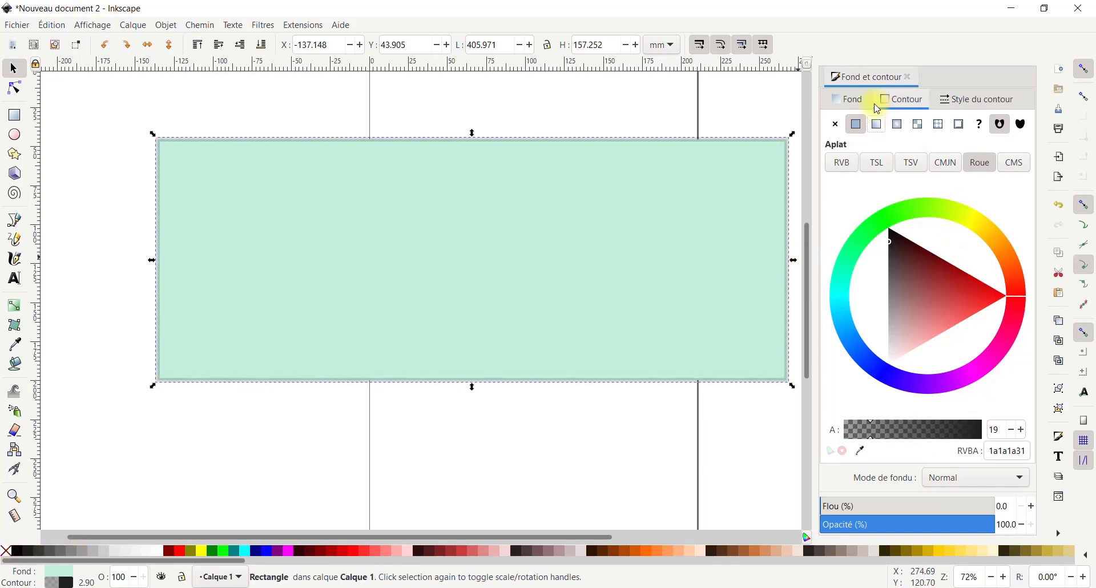
# Try radial gradient and mesh gradient paints on the stroke, keeping the rectangle's opacity at 100%
pyautogui.click(900, 127)
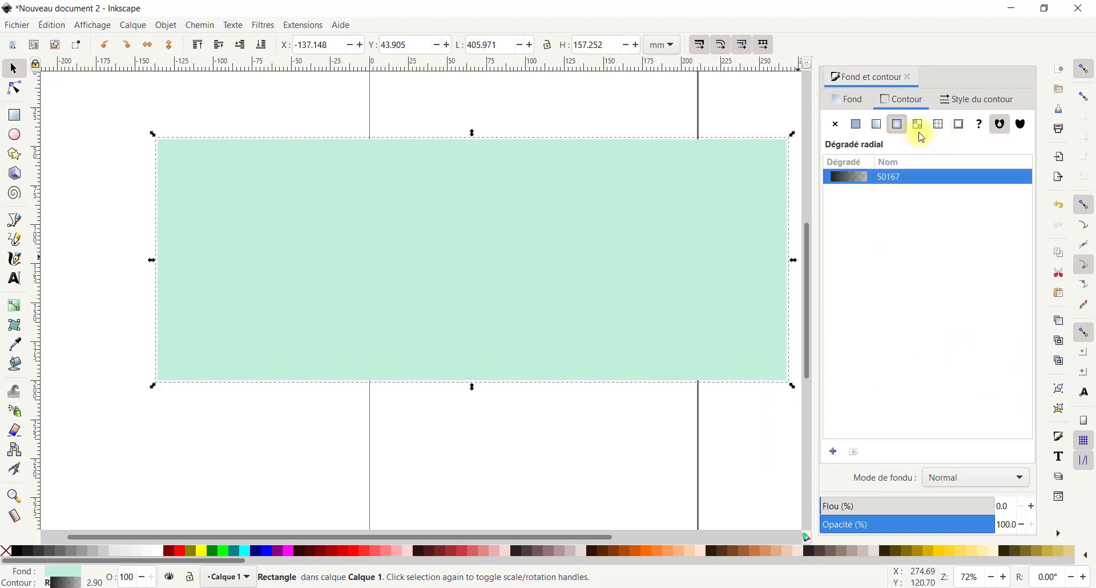
pyautogui.click(916, 129)
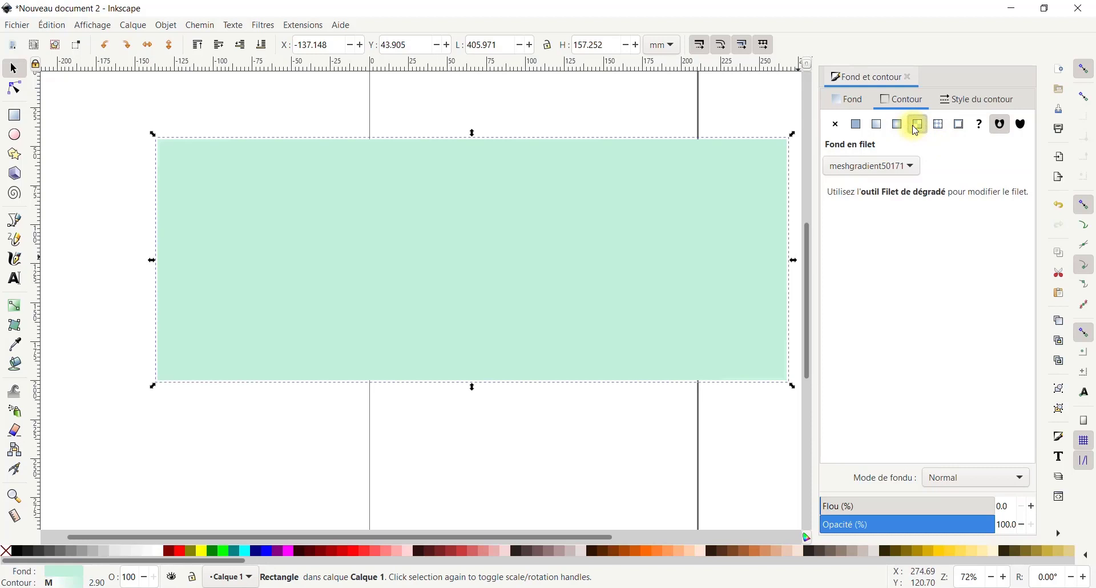
pyautogui.click(859, 163)
pyautogui.click(879, 162)
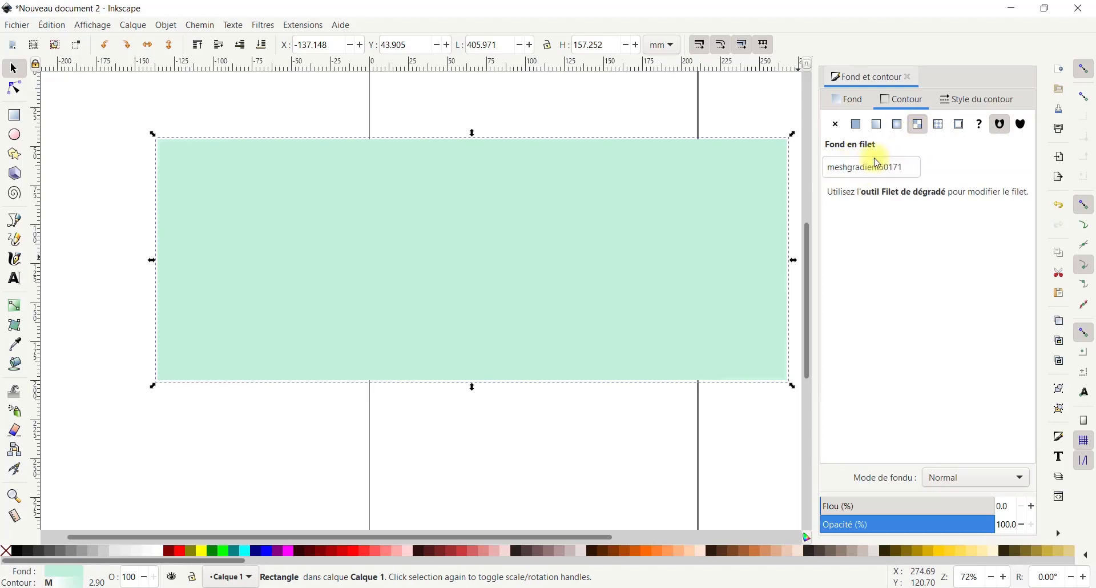
pyautogui.click(903, 166)
pyautogui.click(907, 166)
pyautogui.click(904, 167)
pyautogui.click(903, 169)
pyautogui.click(904, 170)
pyautogui.click(906, 172)
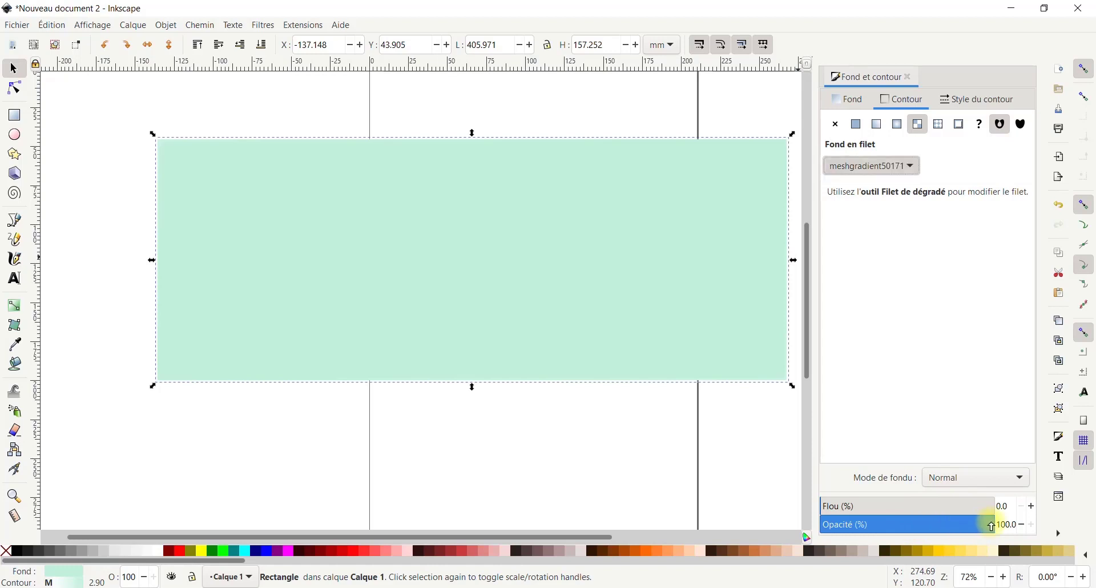
pyautogui.click(942, 524)
pyautogui.moveTo(1005, 525); pyautogui.dragTo(1032, 523)
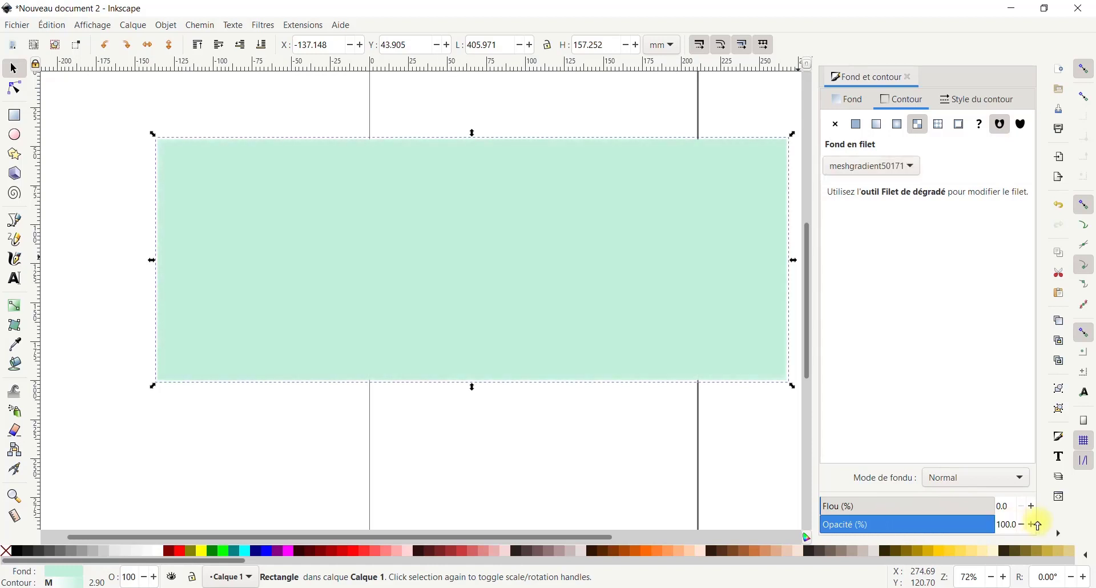
# Try the stripe patterns Rayures 1:1, 1:4 and 2:1 on the stroke and browse the remaining patterns
pyautogui.click(941, 132)
pyautogui.click(932, 172)
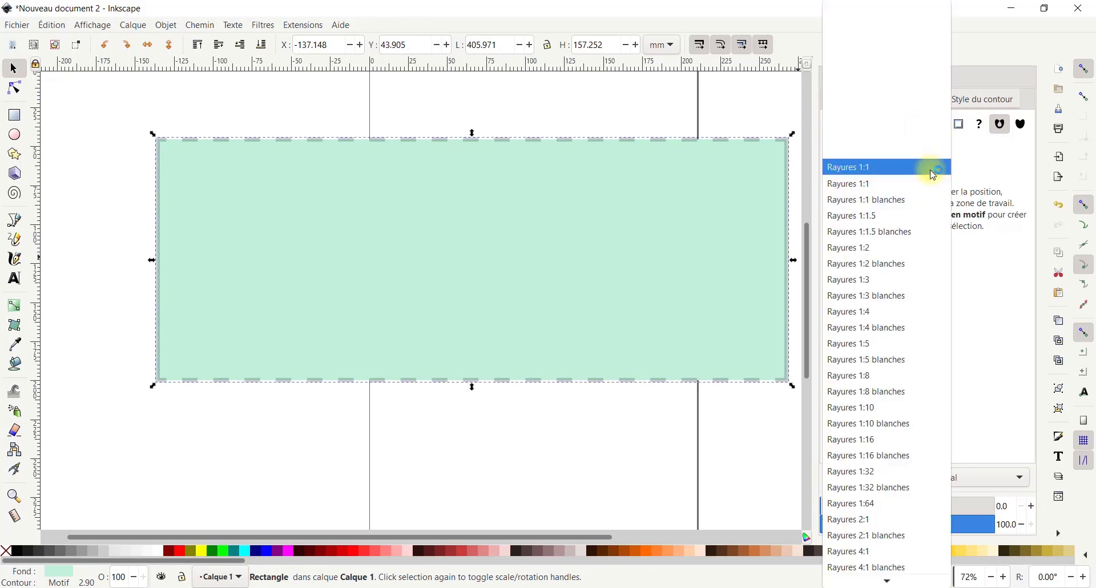
pyautogui.click(898, 311)
pyautogui.click(916, 167)
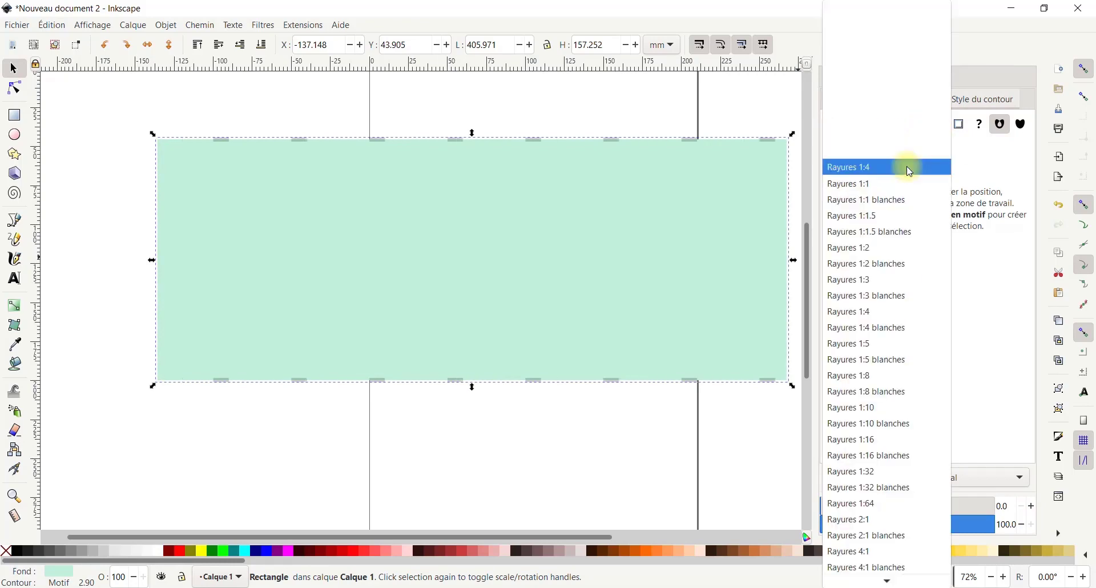
pyautogui.click(863, 487)
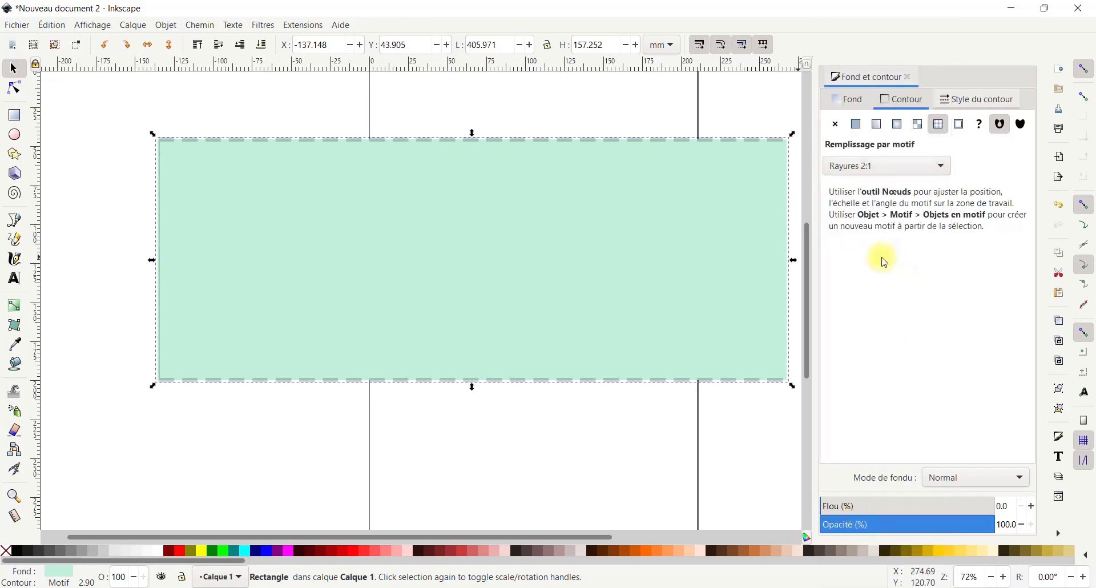
pyautogui.click(888, 166)
pyautogui.moveTo(886, 577)
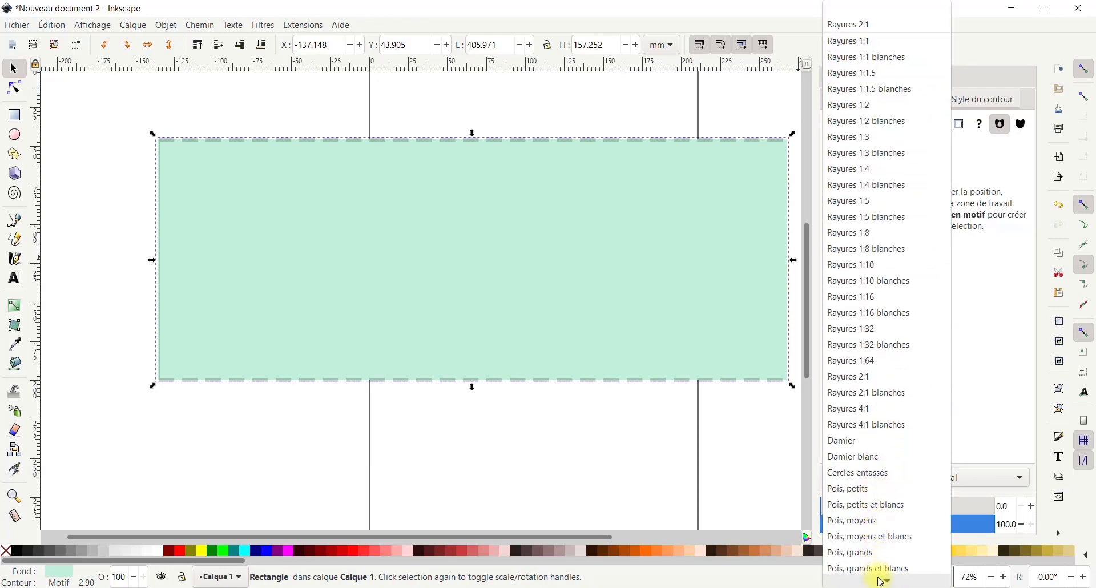
pyautogui.press('Escape')
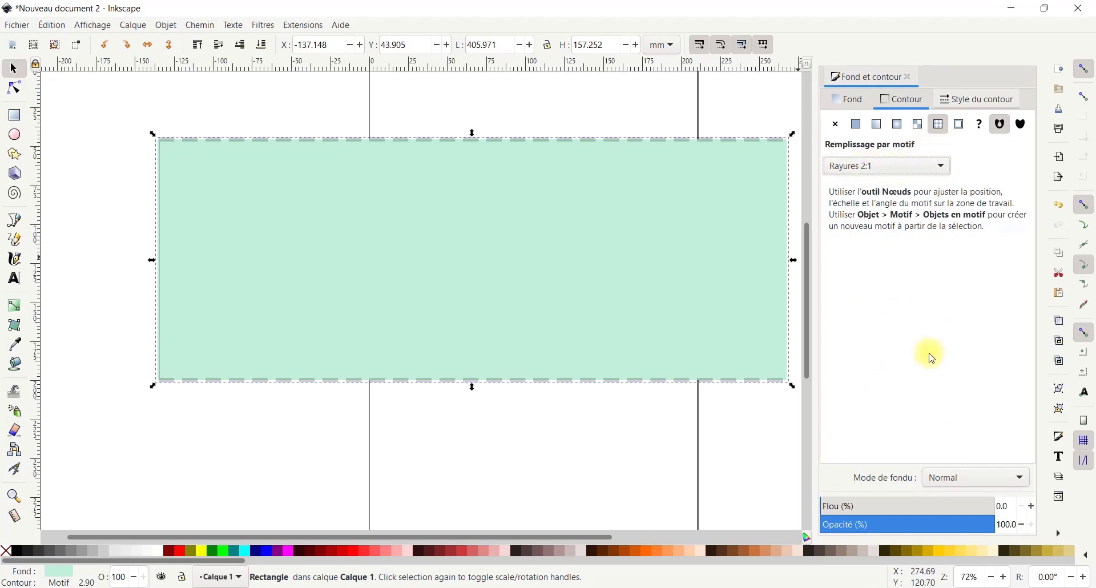
# Lower the rectangle's opacity and restore it to 100%
pyautogui.moveTo(990, 526)
pyautogui.mouseDown()
pyautogui.moveTo(818, 515)
pyautogui.moveTo(1054, 524)
pyautogui.moveTo(763, 528)
pyautogui.moveTo(743, 512)
pyautogui.mouseUp()
pyautogui.moveTo(936, 537); pyautogui.dragTo(1022, 536)
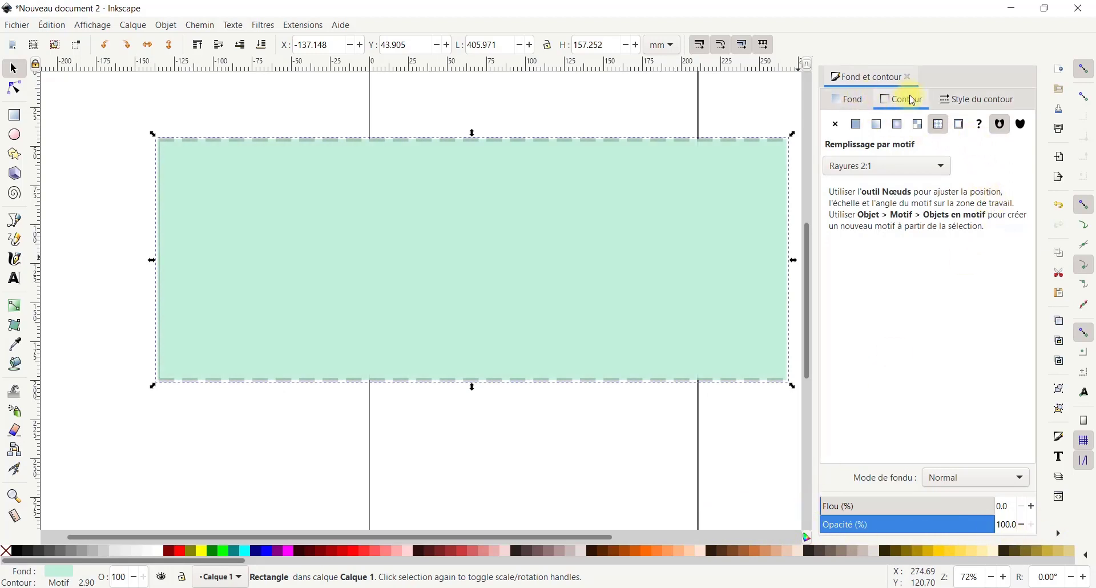
# Paint the stroke with a new swatch and set its colour to the grey 606060 at 100% alpha
pyautogui.click(960, 123)
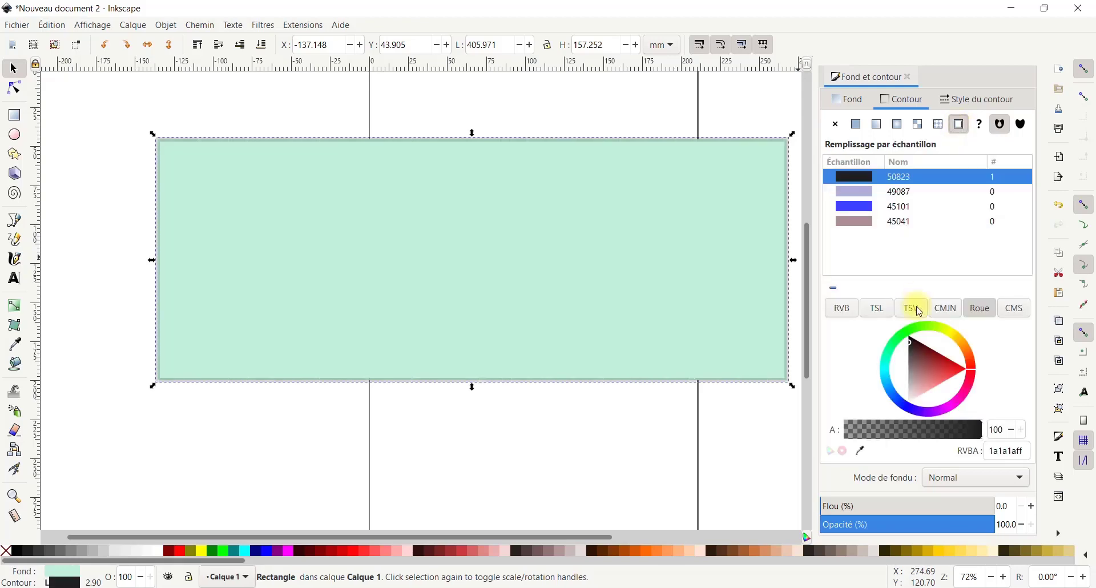
pyautogui.moveTo(947, 370)
pyautogui.mouseDown()
pyautogui.moveTo(861, 372)
pyautogui.moveTo(890, 354)
pyautogui.moveTo(964, 370)
pyautogui.moveTo(952, 390)
pyautogui.moveTo(908, 360)
pyautogui.mouseUp()
pyautogui.moveTo(970, 429)
pyautogui.mouseDown()
pyautogui.moveTo(839, 416)
pyautogui.moveTo(956, 428)
pyautogui.mouseUp()
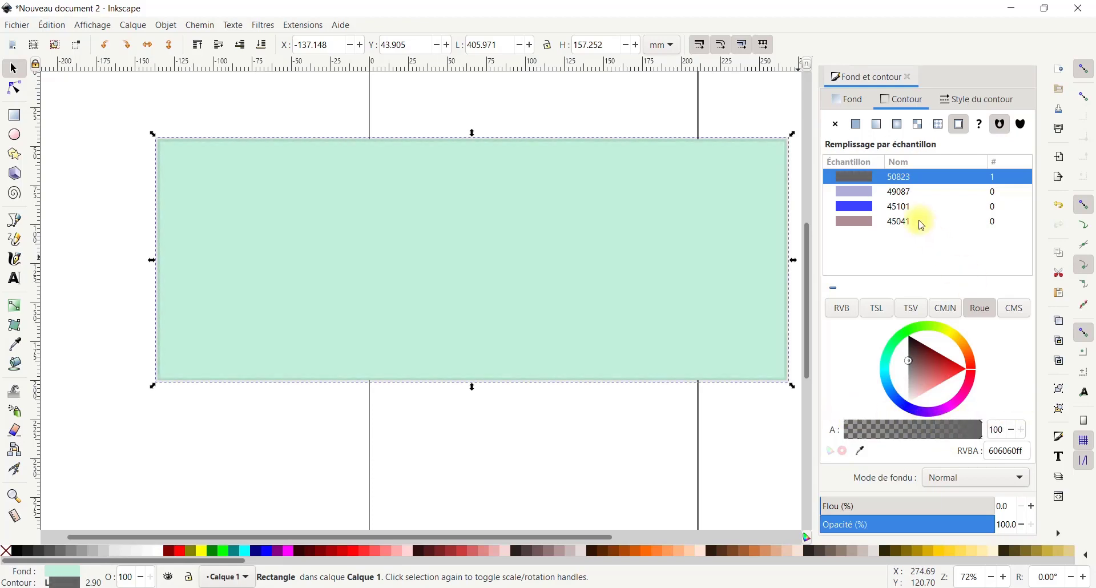
# Open the stroke style settings and increase the rectangle's stroke width to 4.1 mm
pyautogui.click(848, 101)
pyautogui.click(901, 100)
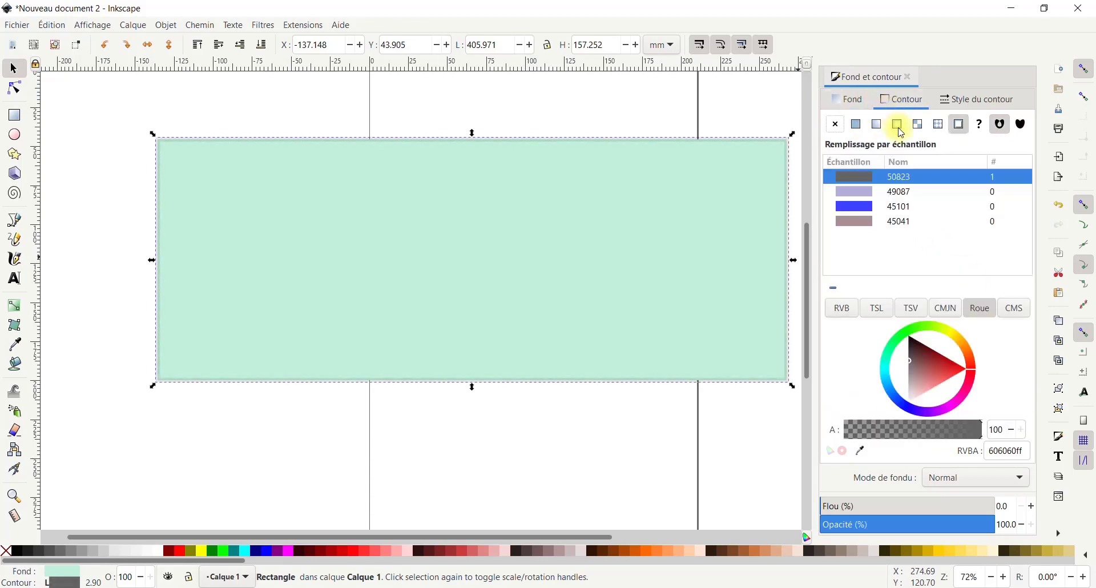
pyautogui.click(962, 105)
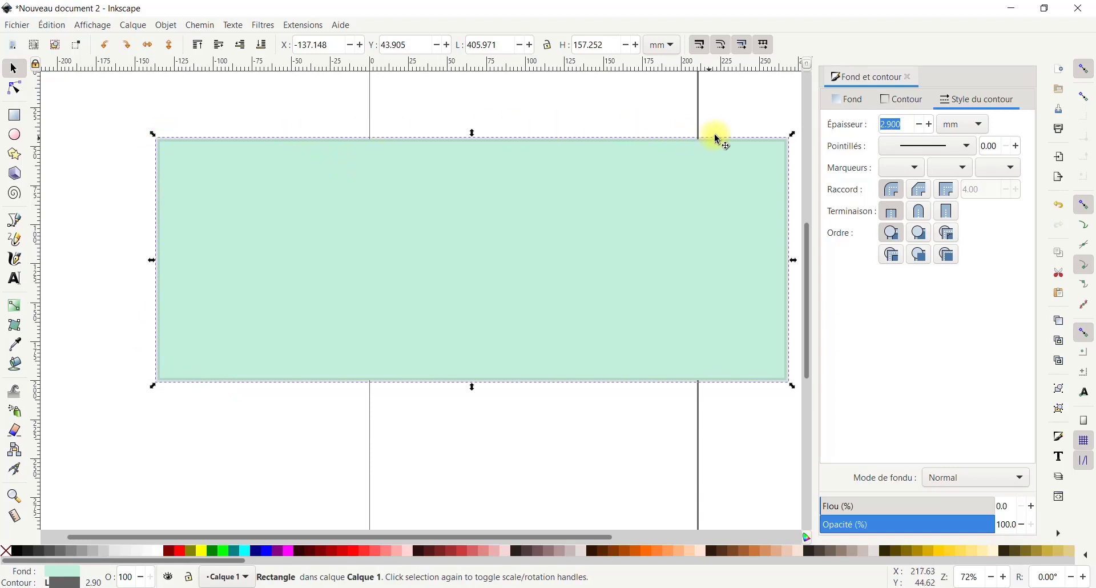
pyautogui.click(928, 125)
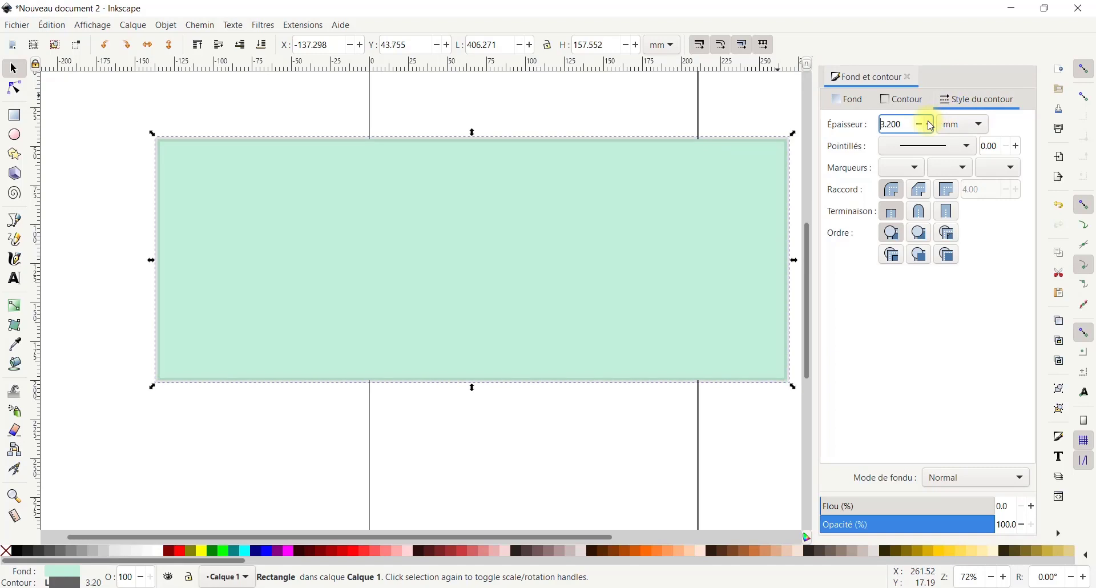
pyautogui.click(931, 124)
pyautogui.click(931, 125)
pyautogui.click(930, 125)
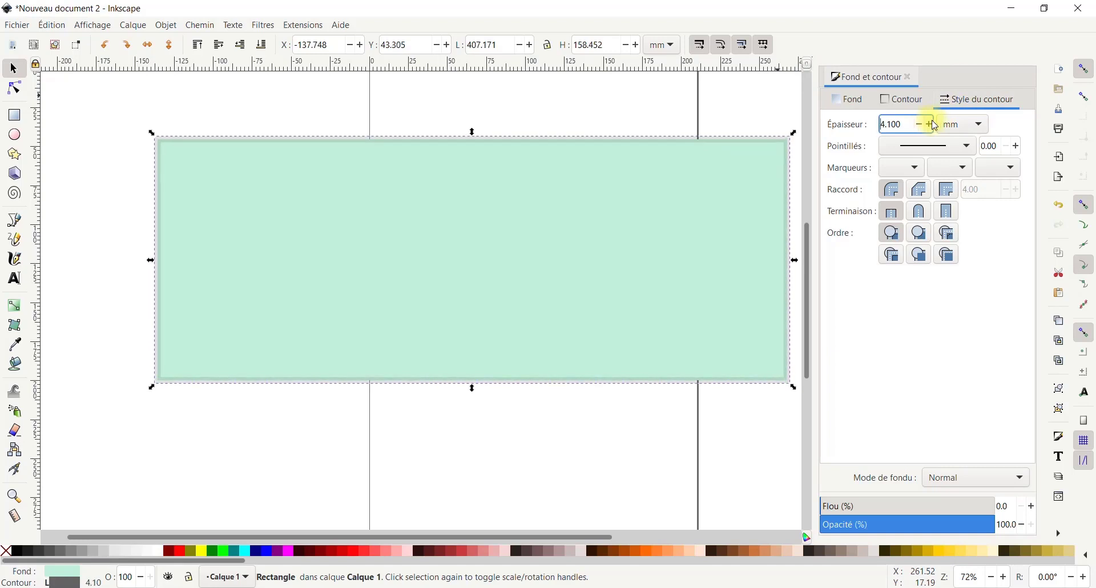
# Switch the unit of the stroke width to pixels
pyautogui.click(970, 125)
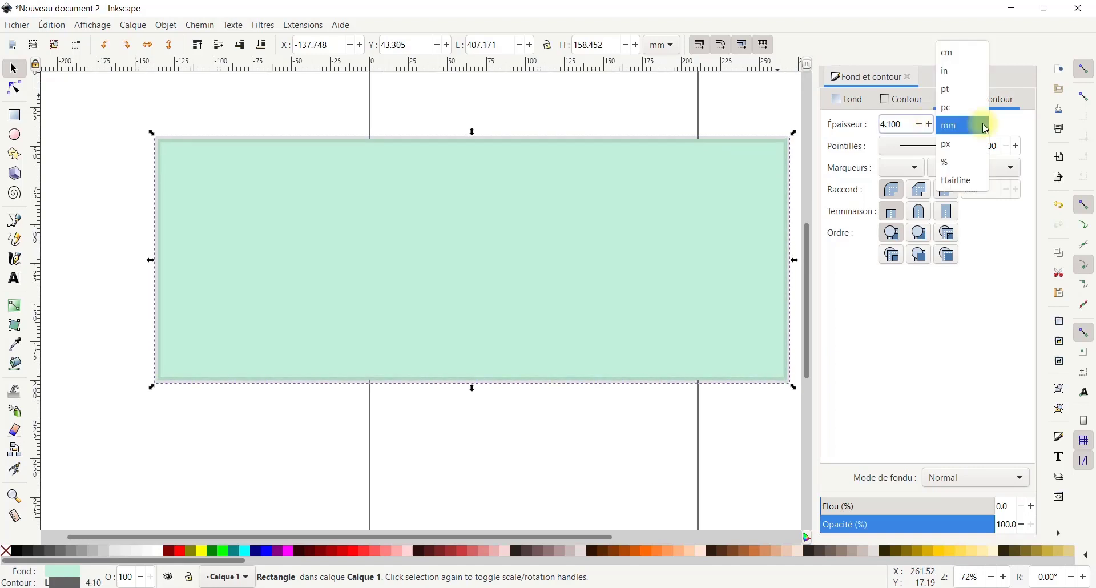
pyautogui.click(954, 147)
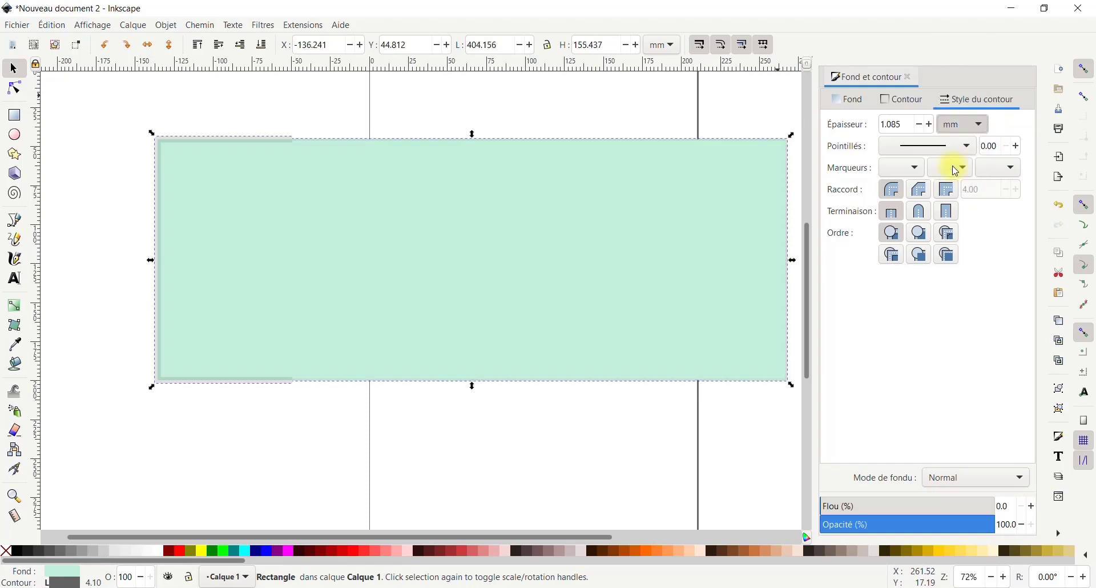
pyautogui.click(980, 126)
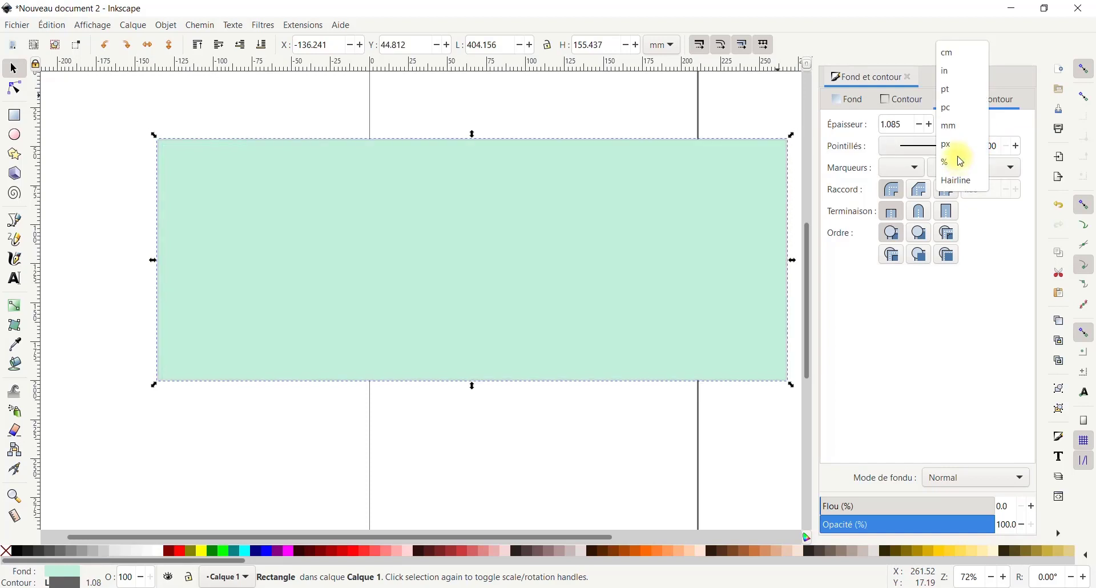
pyautogui.click(956, 146)
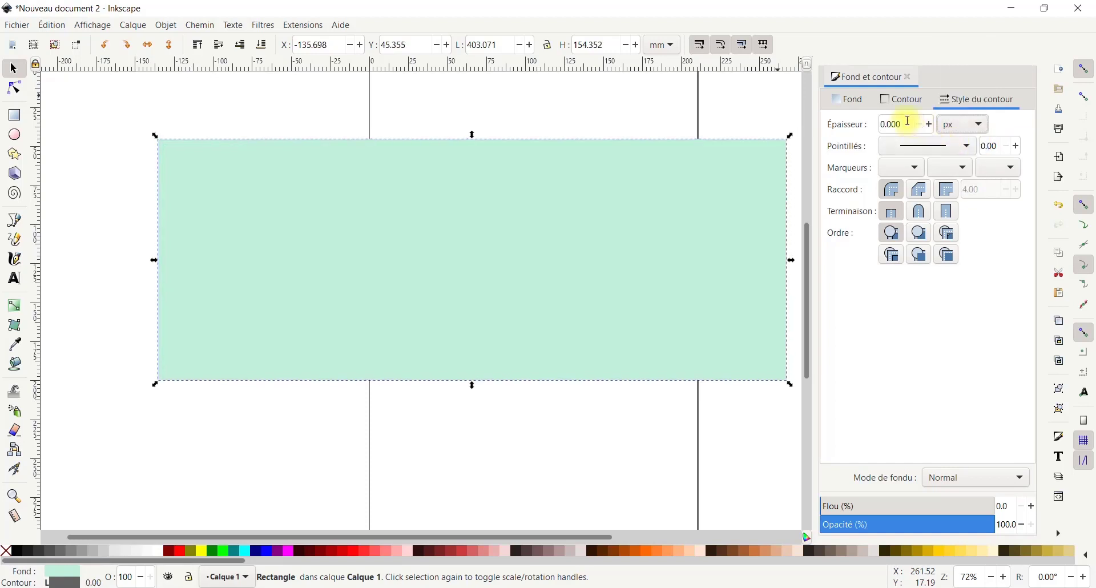
# Set the stroke width to 15 px and raise it step by step to 17.2 px
pyautogui.write('15')
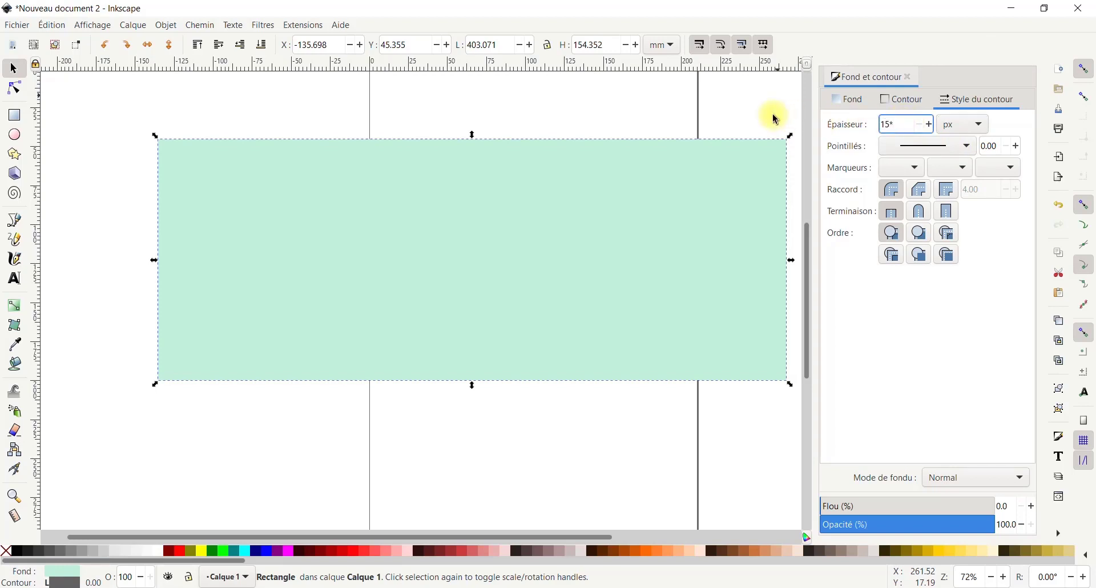
pyautogui.press('Return')
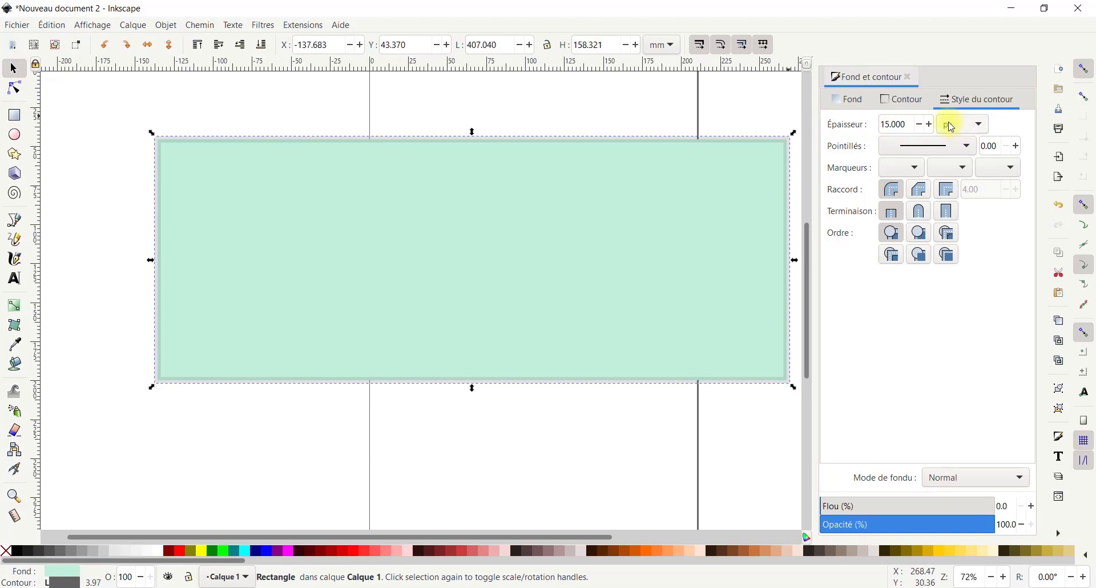
pyautogui.click(931, 125)
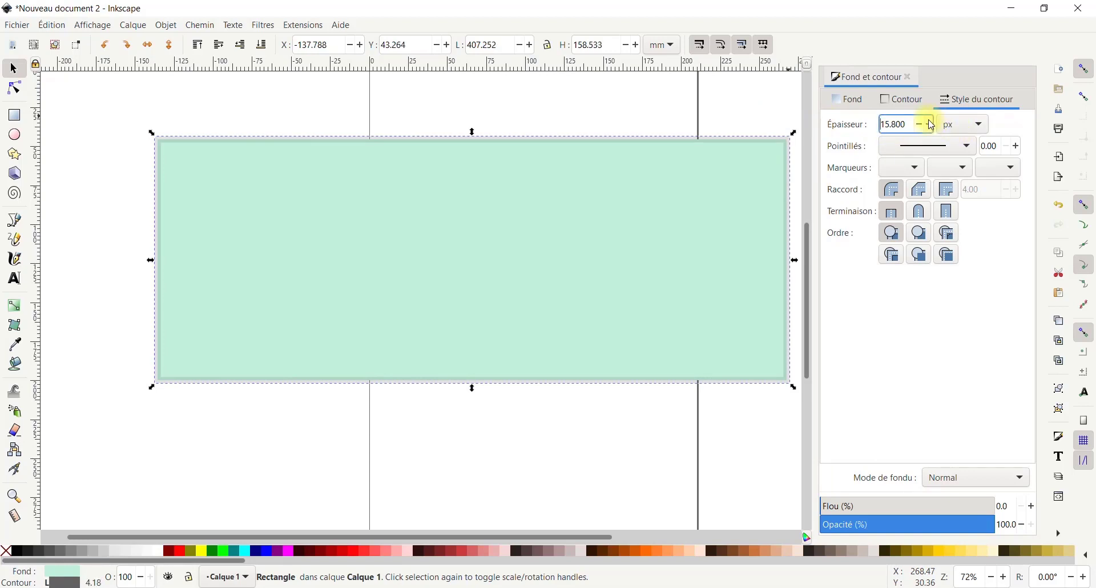
pyautogui.scroll(14, 925, 127)
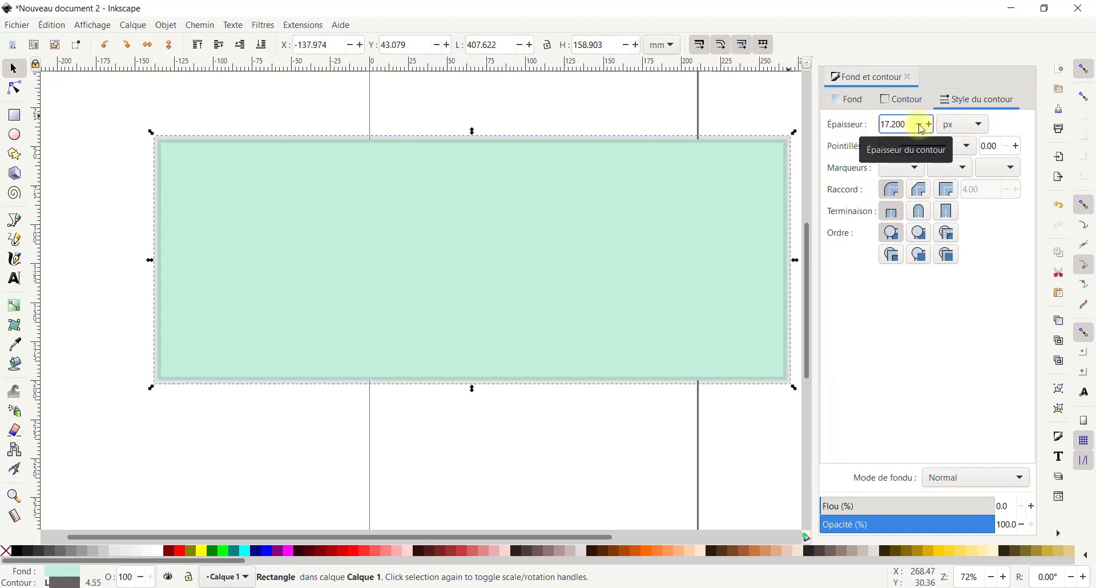
# Switch the unit of the rectangle's stroke width to centimetres and set the width to 3 cm
pyautogui.scroll(-3, 923, 129)
pyautogui.click(970, 124)
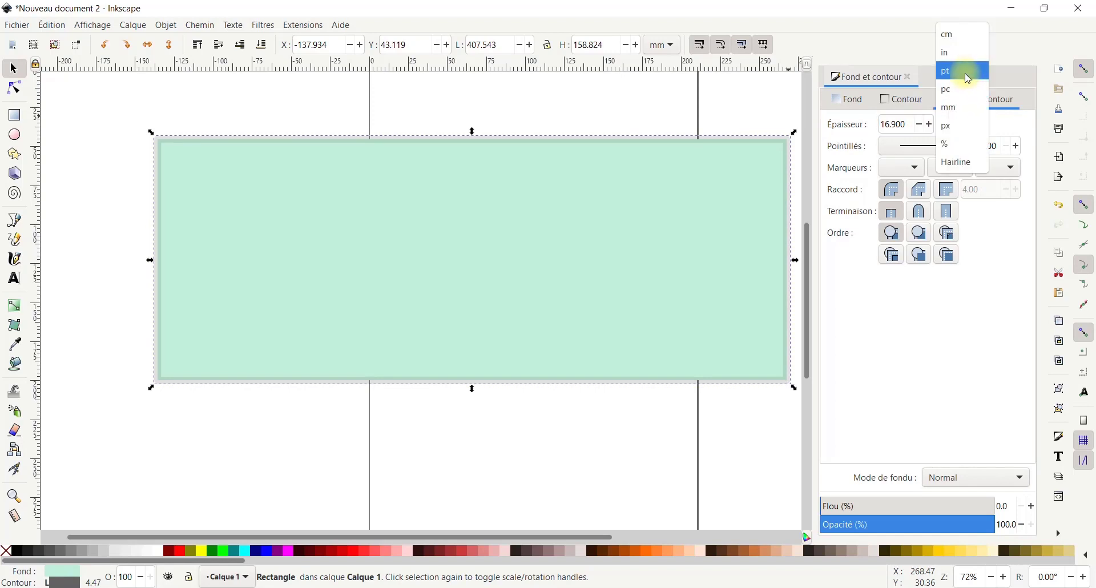
pyautogui.click(949, 33)
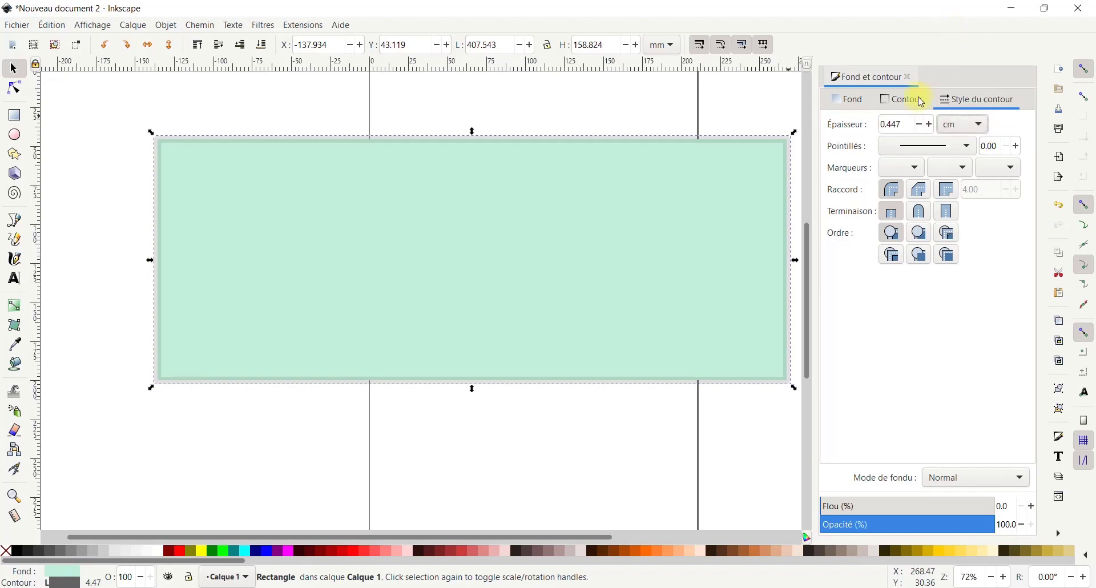
pyautogui.moveTo(908, 123); pyautogui.dragTo(822, 116)
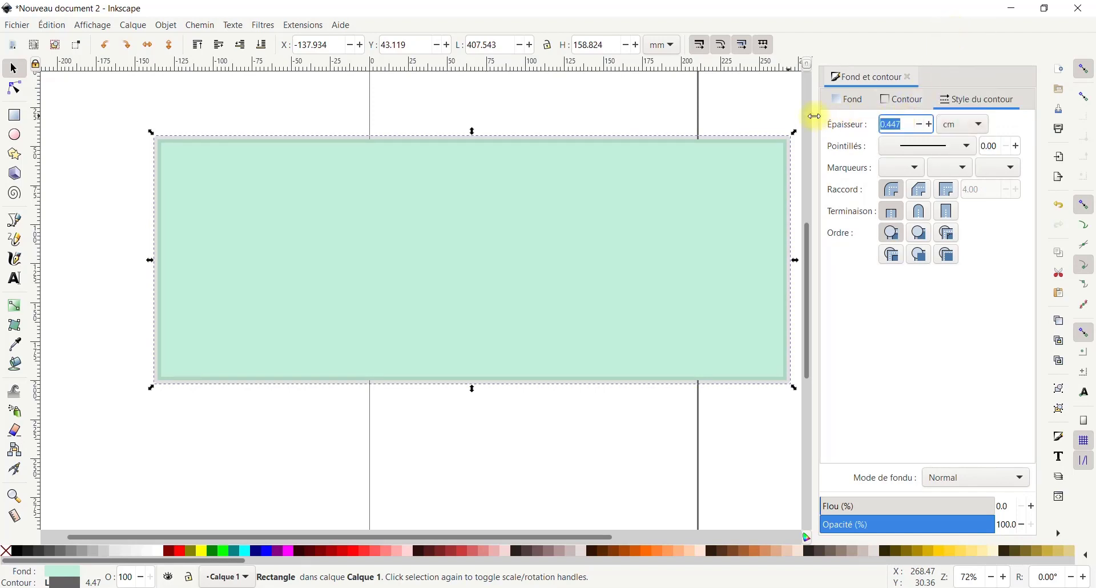
pyautogui.write('3')
pyautogui.press('Return')
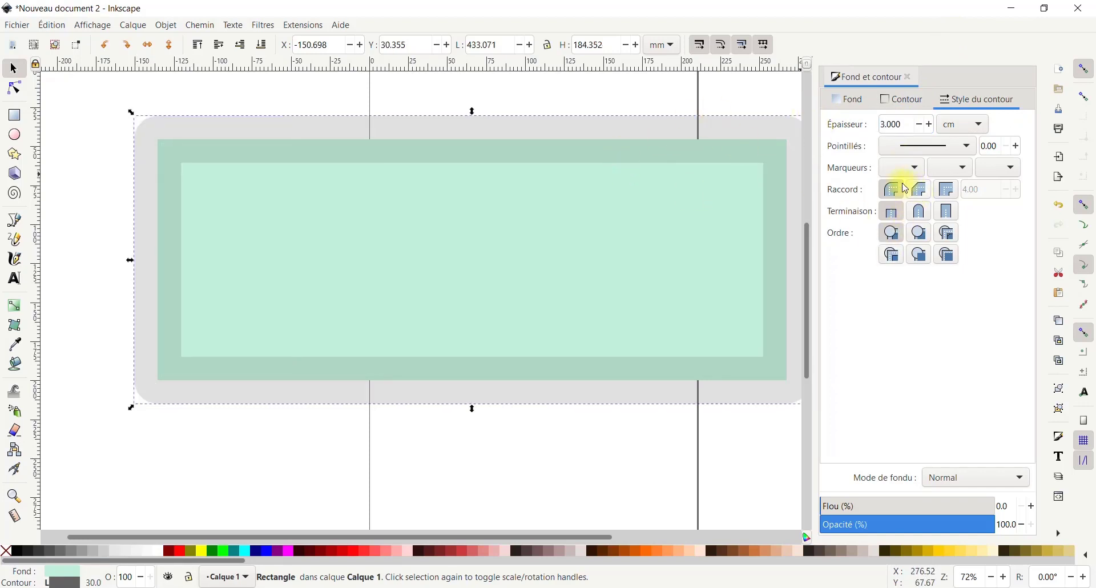
# Try several dotted and dashed patterns on the rectangle's stroke, finishing with a pattern of widely spaced dashes
pyautogui.click(909, 144)
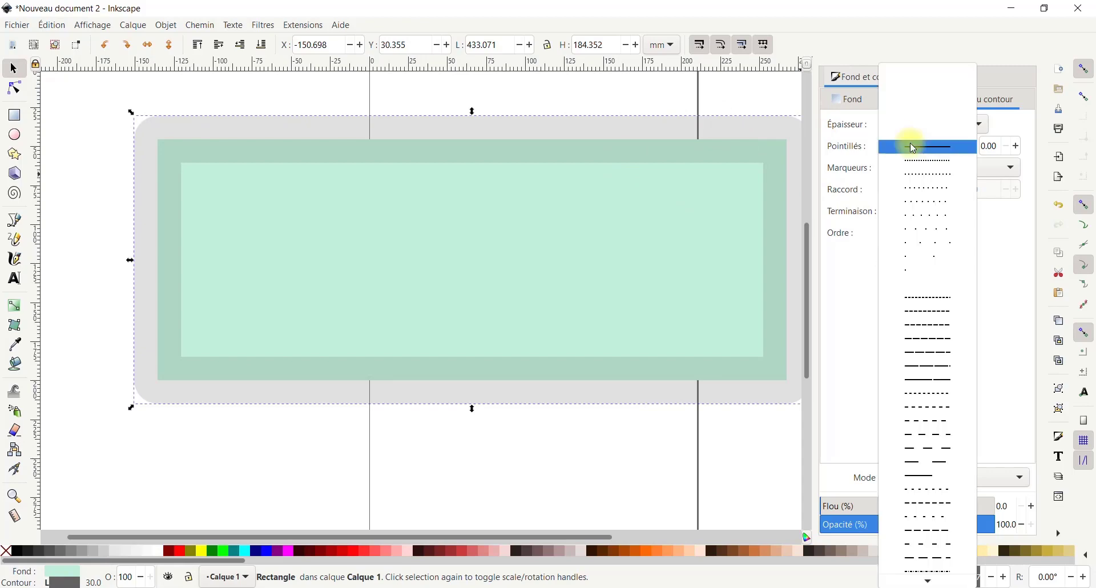
pyautogui.click(916, 164)
pyautogui.click(911, 146)
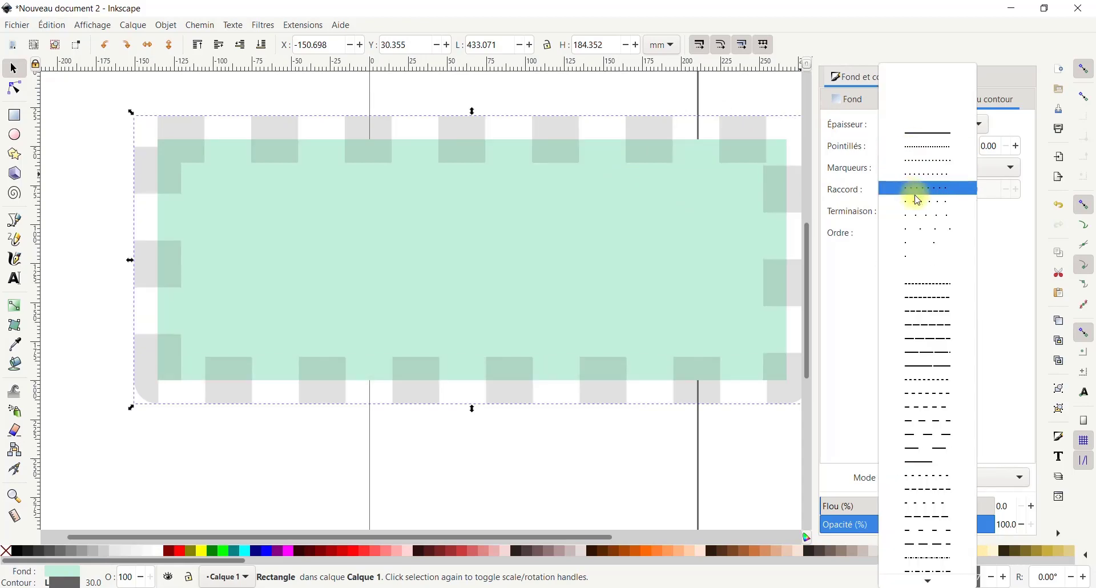
pyautogui.click(913, 188)
pyautogui.click(919, 146)
pyautogui.click(921, 148)
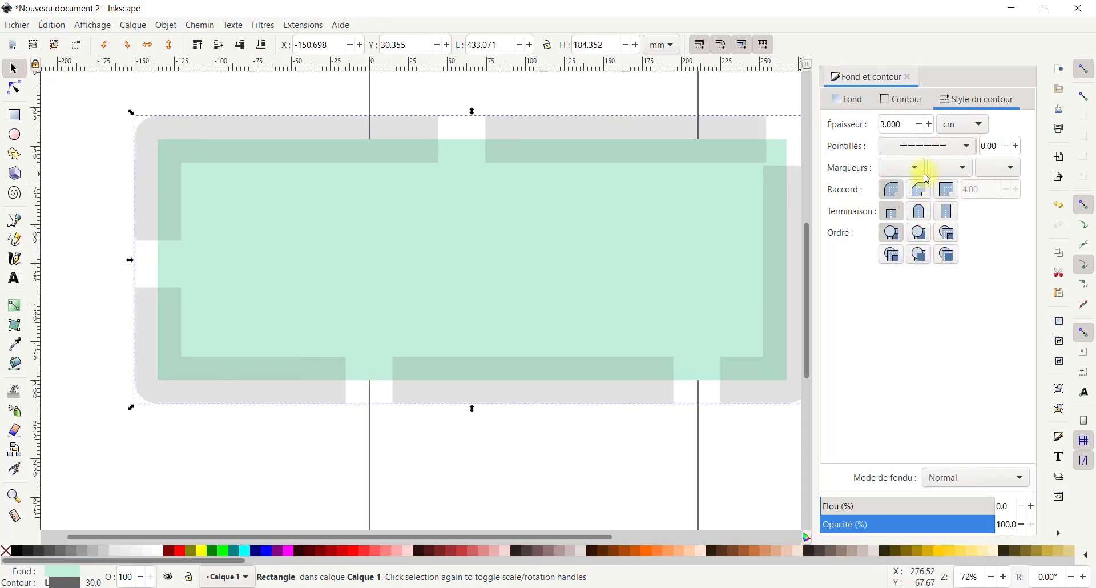
pyautogui.click(917, 147)
pyautogui.click(936, 353)
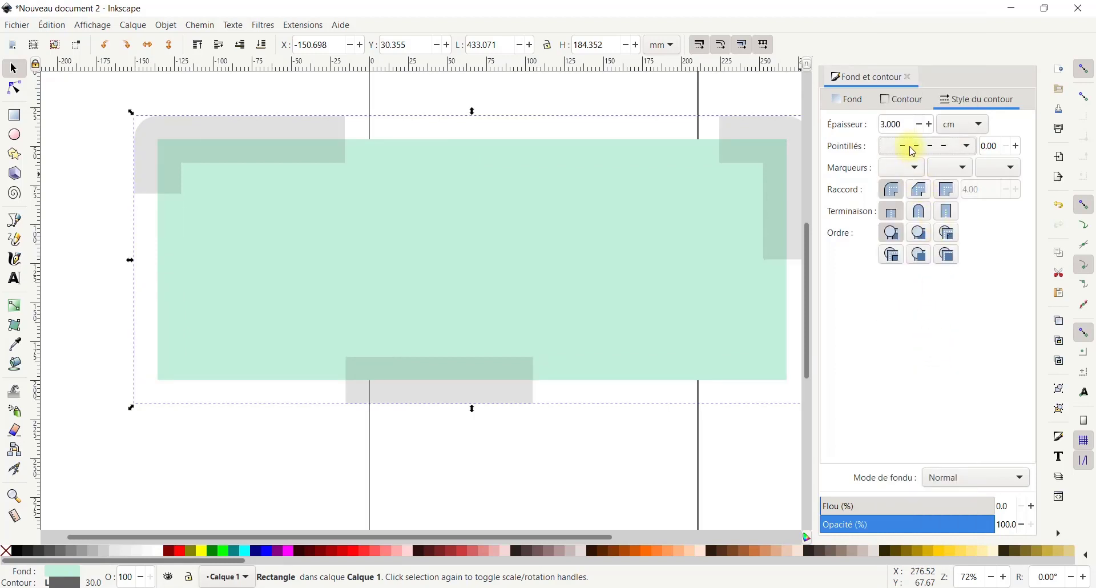
# Shift the dashes along the stroke by raising the pattern offset step by step past 1.10, and reset the offset to 0
pyautogui.click(1020, 147)
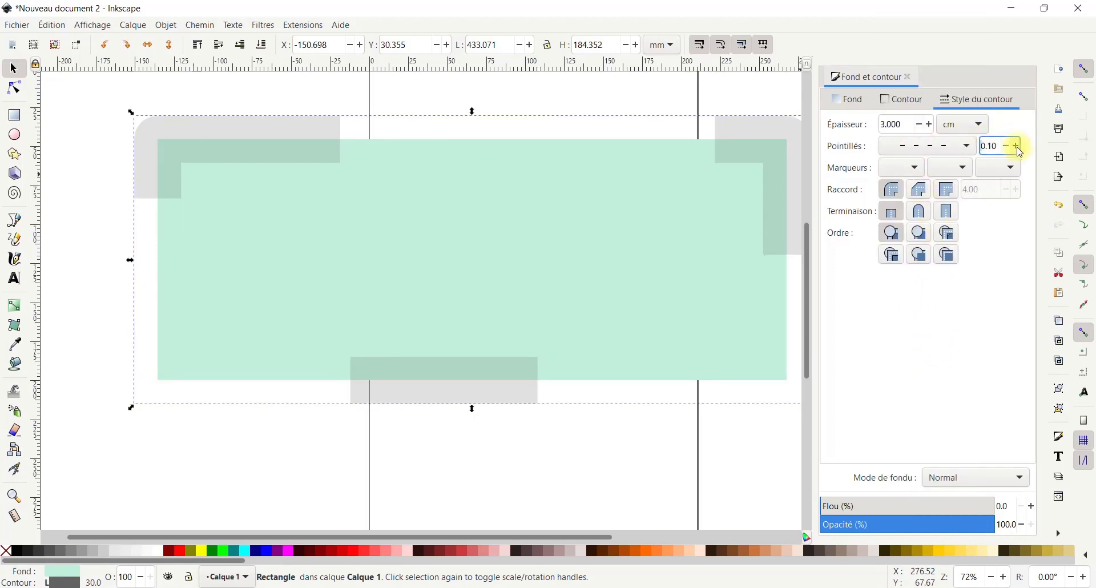
pyautogui.click(1019, 147)
pyautogui.click(1019, 147)
pyautogui.click(1020, 147)
pyautogui.click(1020, 147)
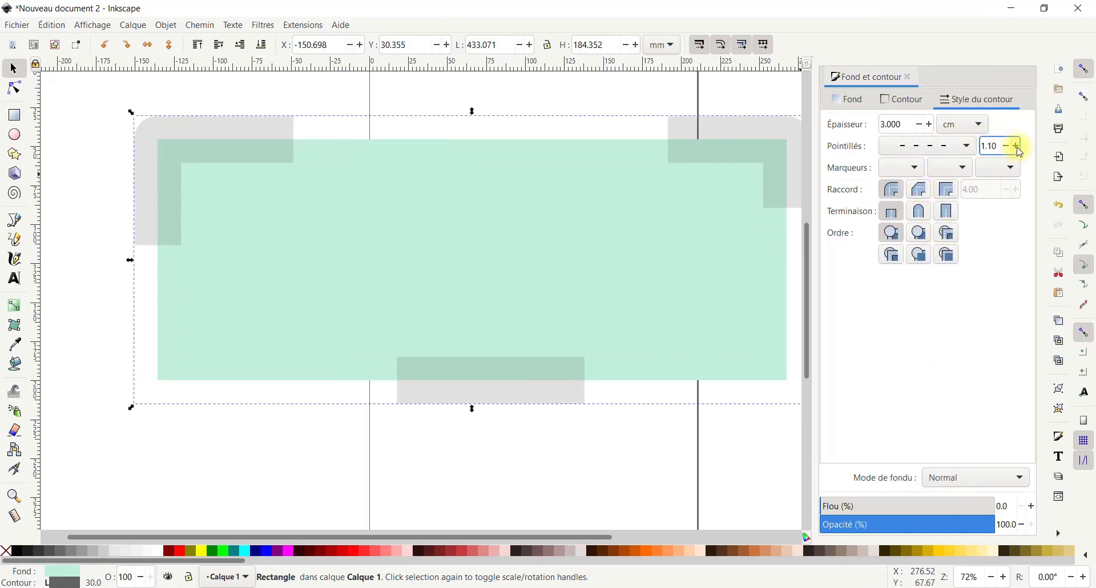
pyautogui.click(1020, 147)
pyautogui.click(1019, 147)
pyautogui.click(1020, 147)
pyautogui.click(1019, 147)
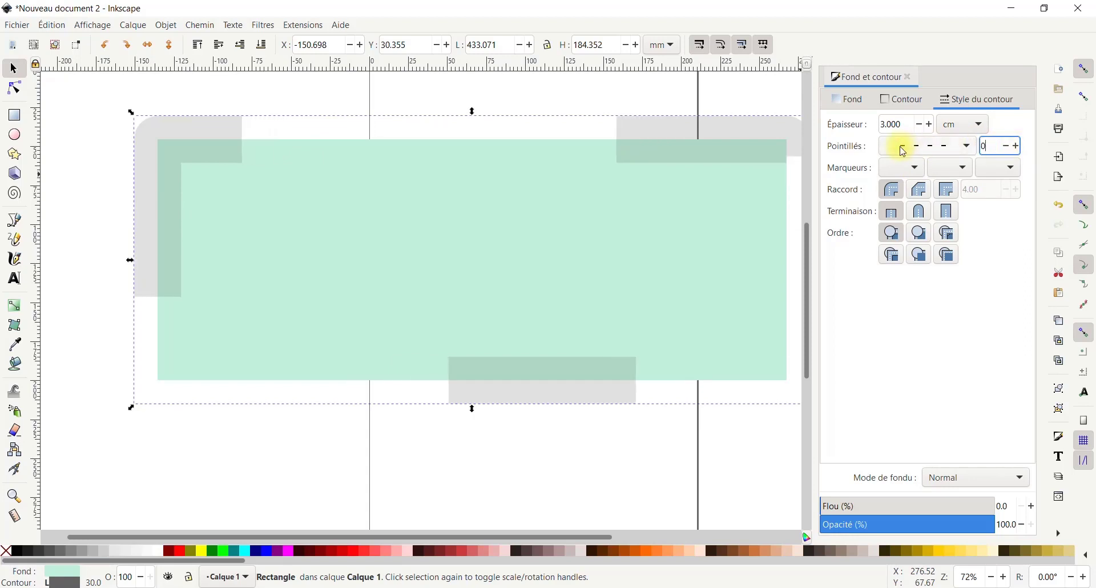
pyautogui.write('0')
pyautogui.press('Return')
# Apply the Custom dash pattern to the stroke and try two of the fine patterns listed just before it
pyautogui.click(936, 149)
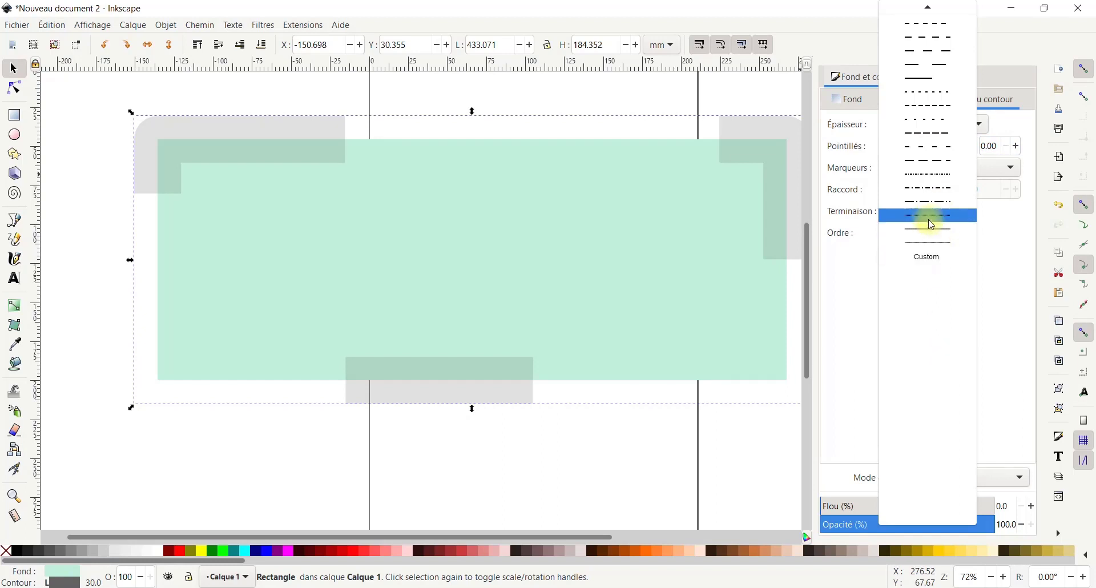
pyautogui.click(926, 253)
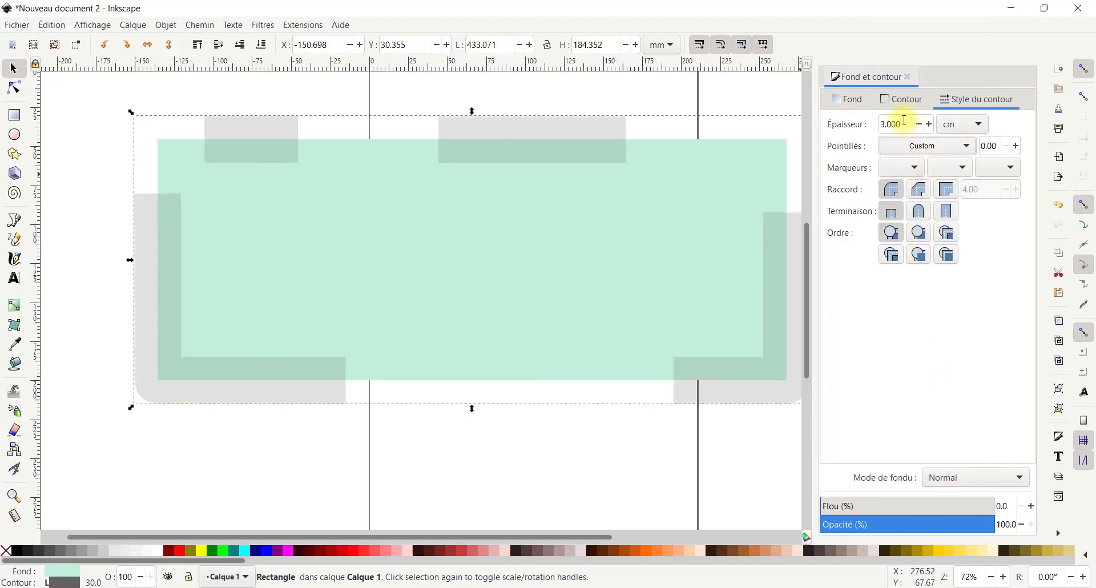
pyautogui.click(926, 146)
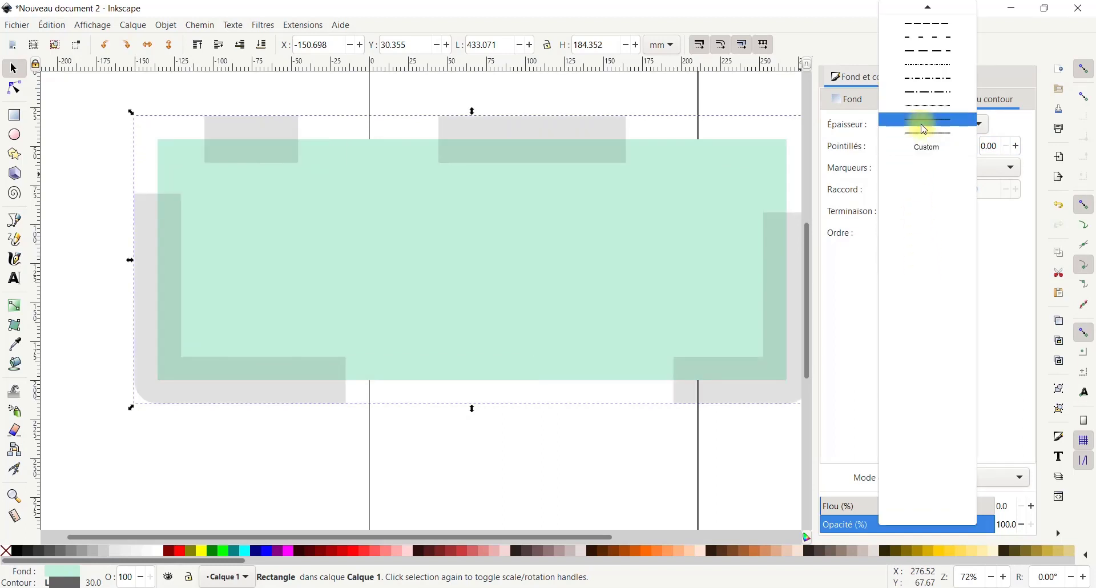
pyautogui.click(843, 296)
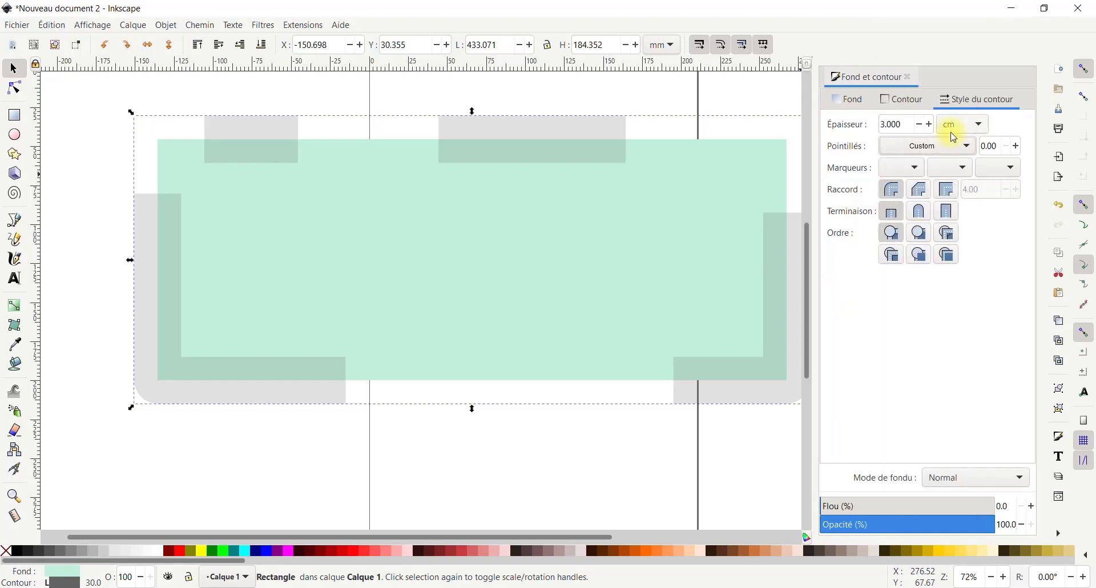
pyautogui.click(919, 146)
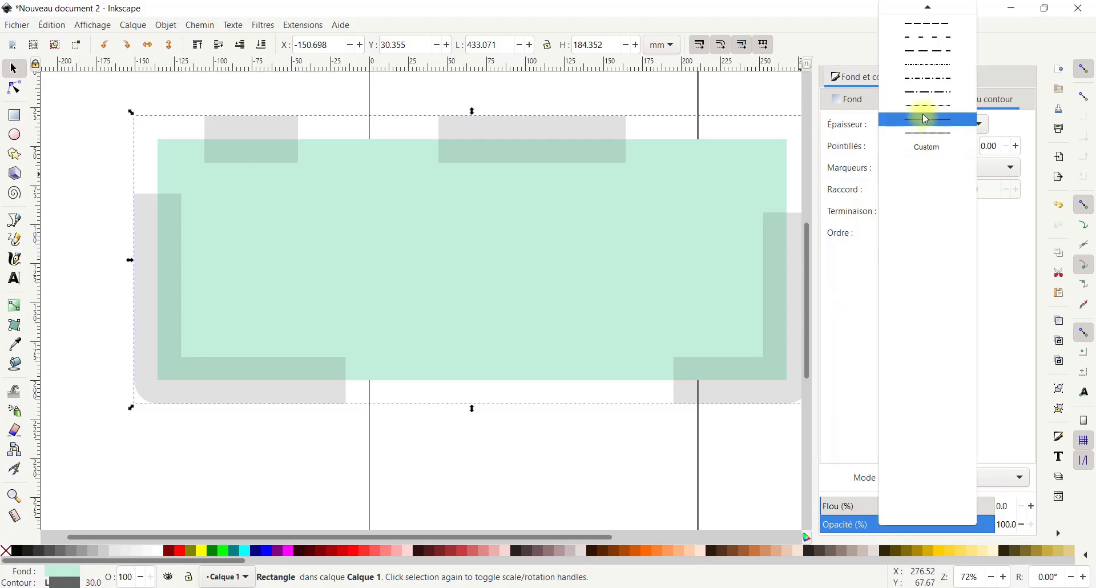
pyautogui.click(921, 117)
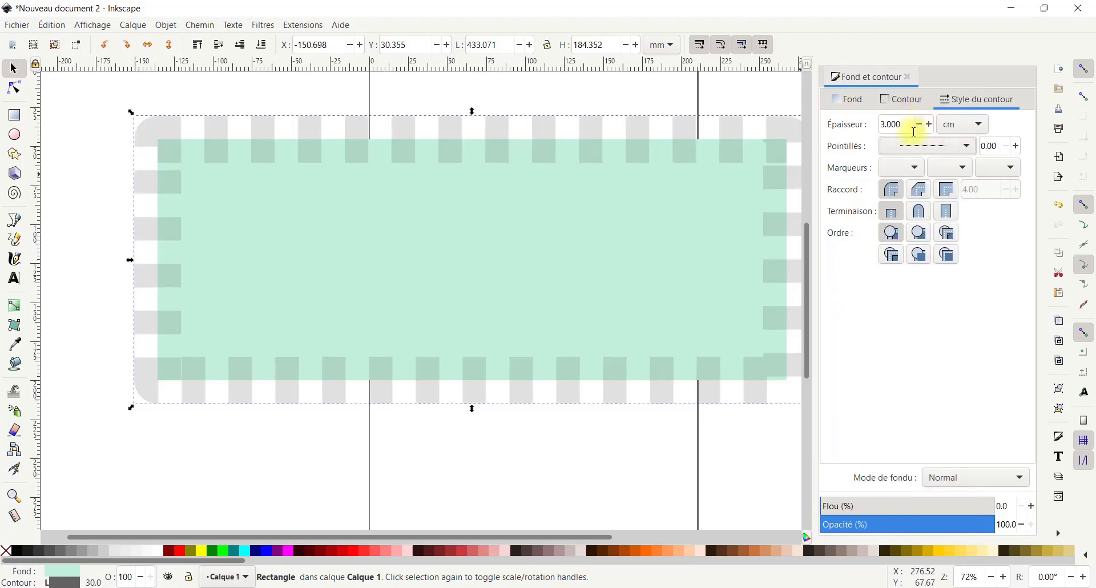
pyautogui.click(925, 149)
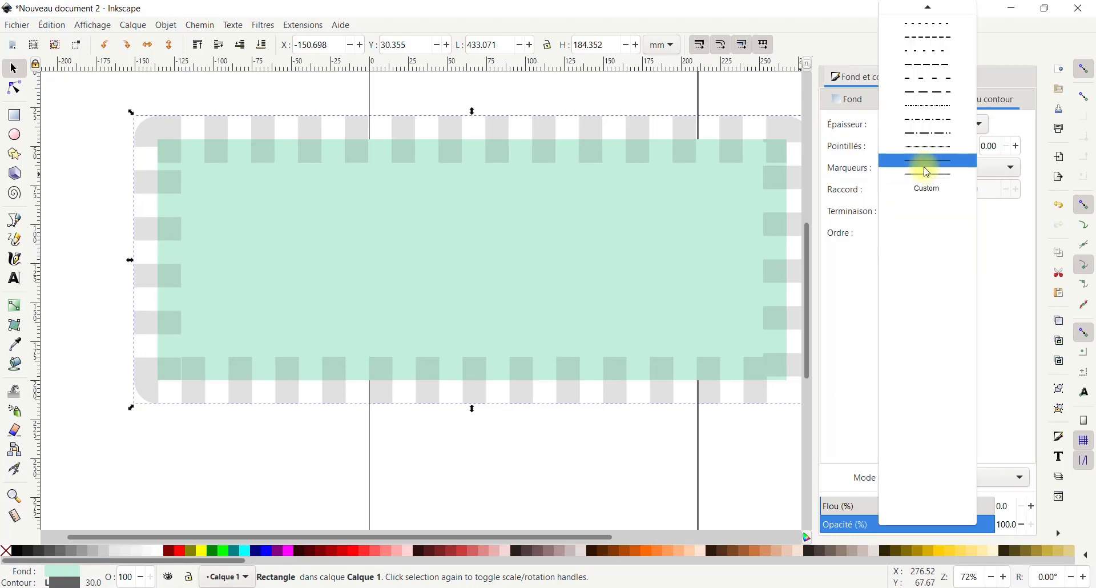
pyautogui.click(924, 168)
# Set the rectangle's stroke back to a solid line without dashes
pyautogui.click(936, 147)
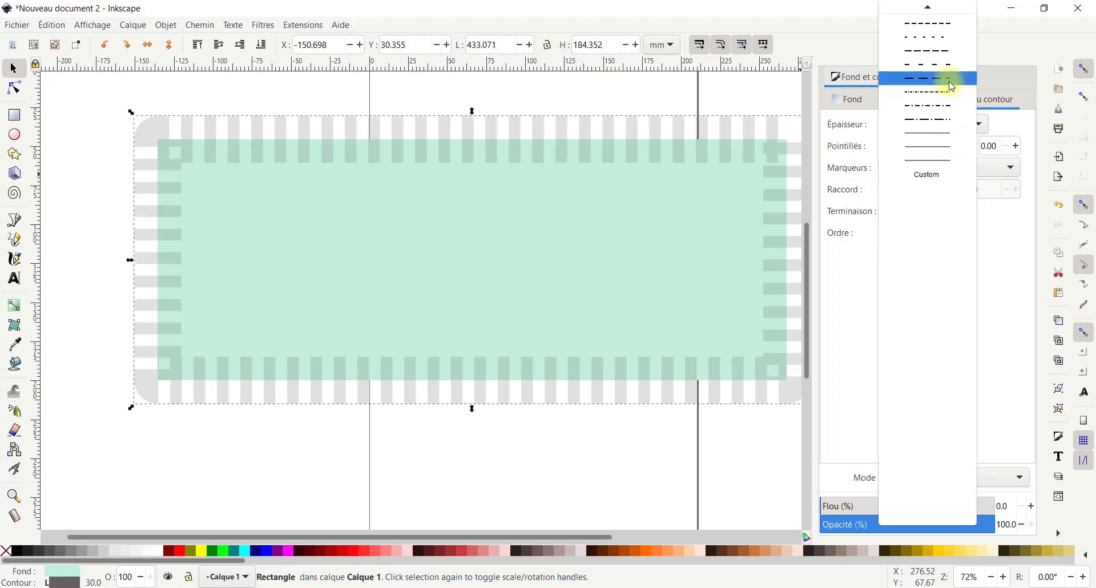
pyautogui.moveTo(927, 6)
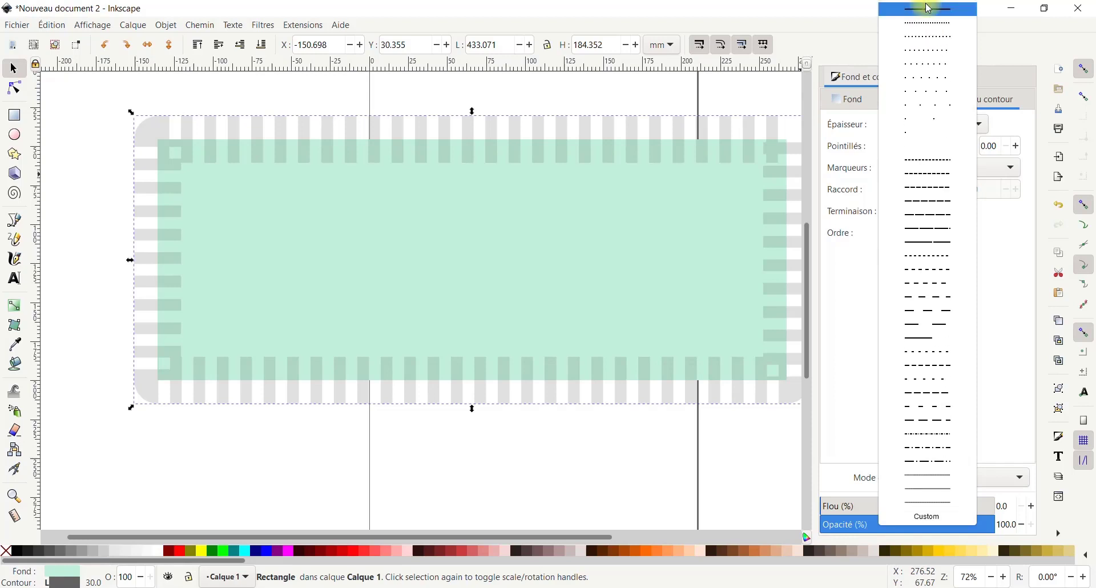
pyautogui.click(926, 10)
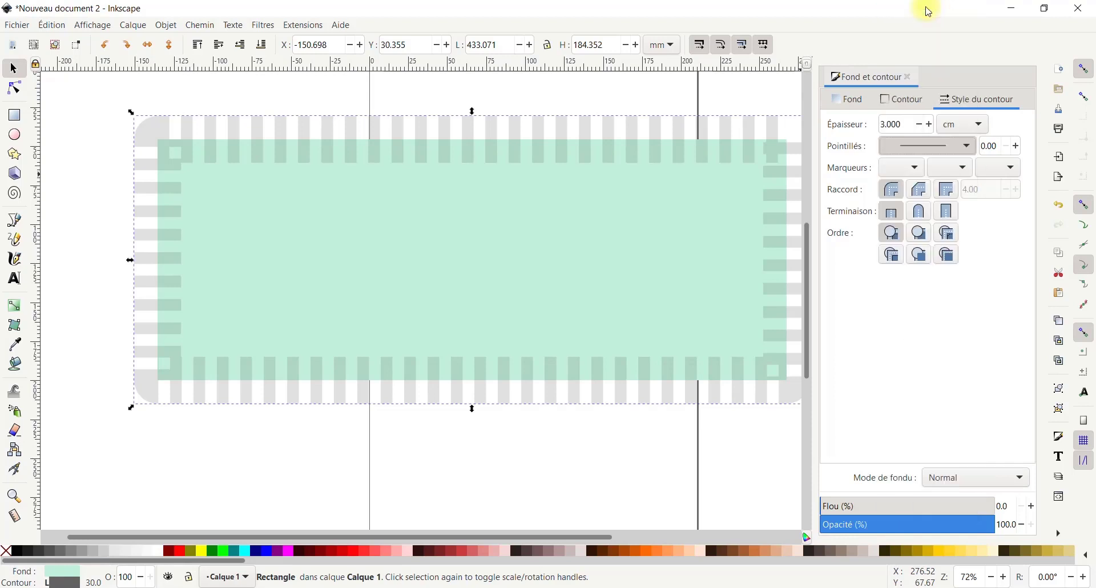
# Compare the bevel, round and mitre joins on the stroke's corners, keep the mitre join, and set the line ends to a square cap
pyautogui.click(919, 191)
pyautogui.click(946, 192)
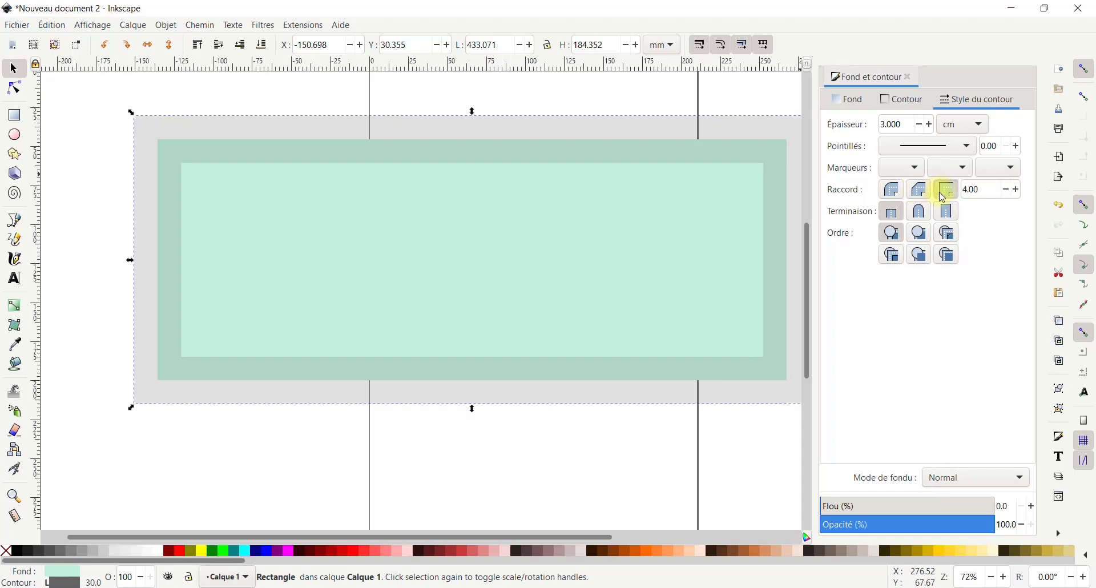
pyautogui.click(892, 191)
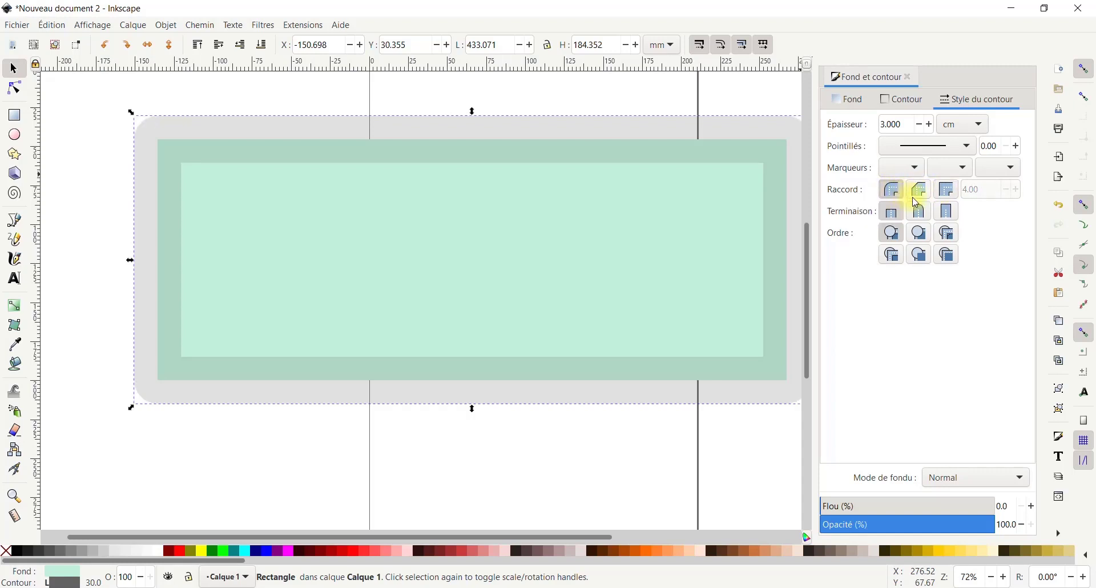
pyautogui.click(917, 195)
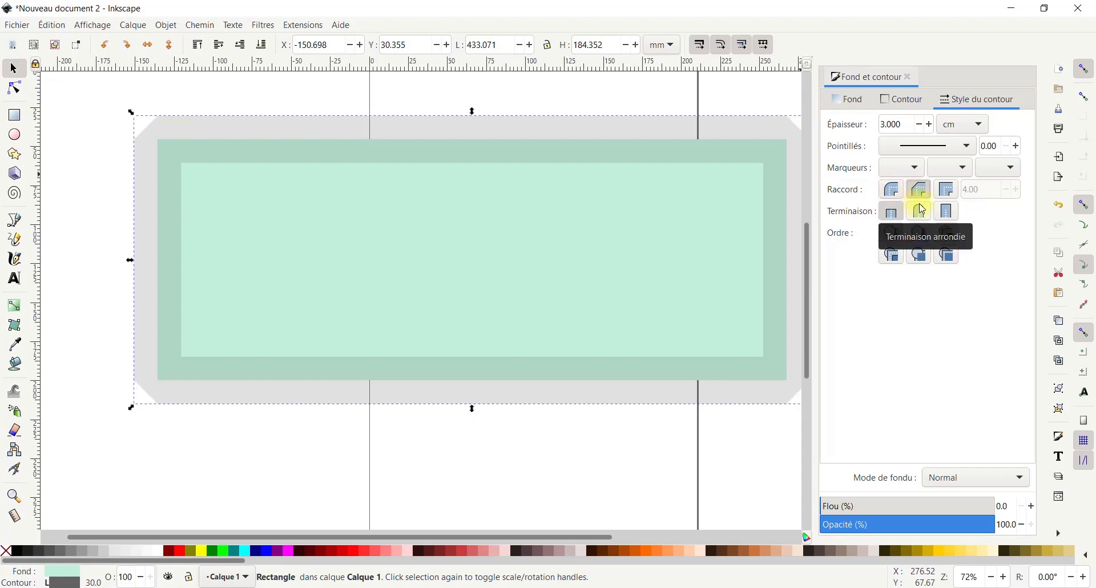
pyautogui.click(948, 195)
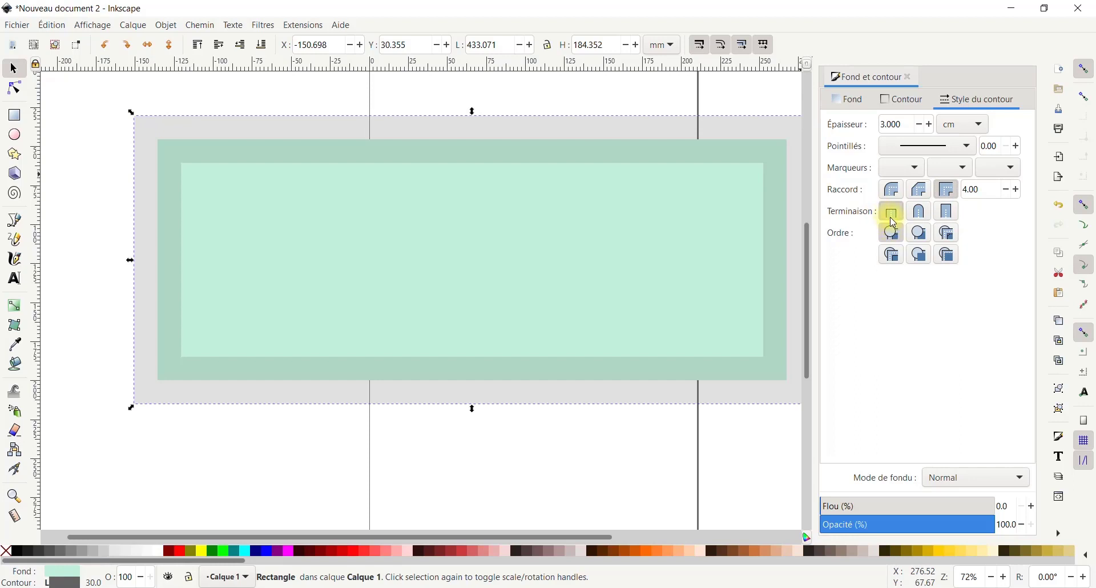
pyautogui.click(920, 217)
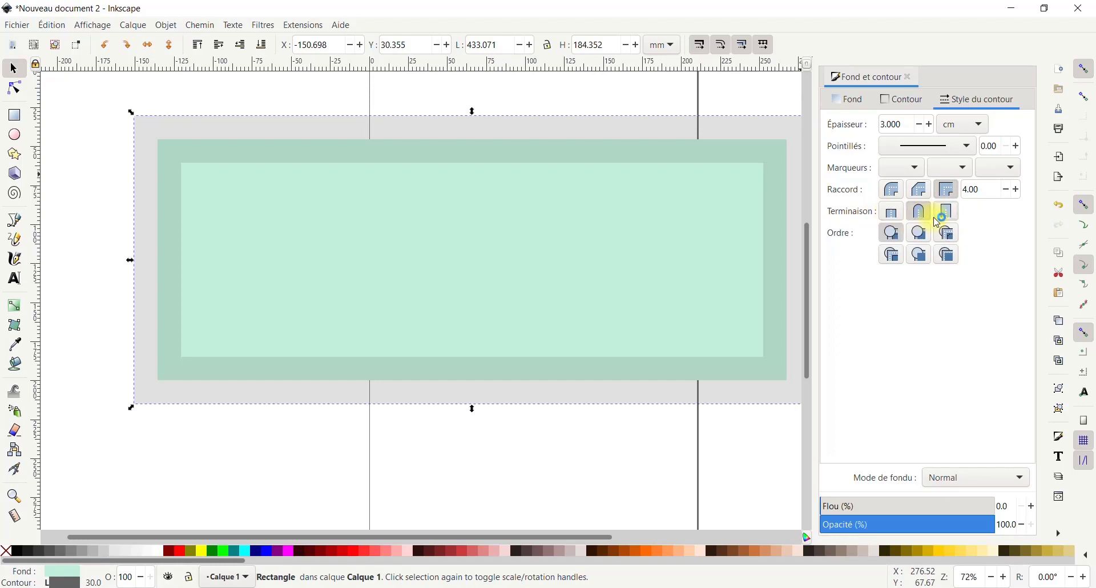
pyautogui.click(944, 214)
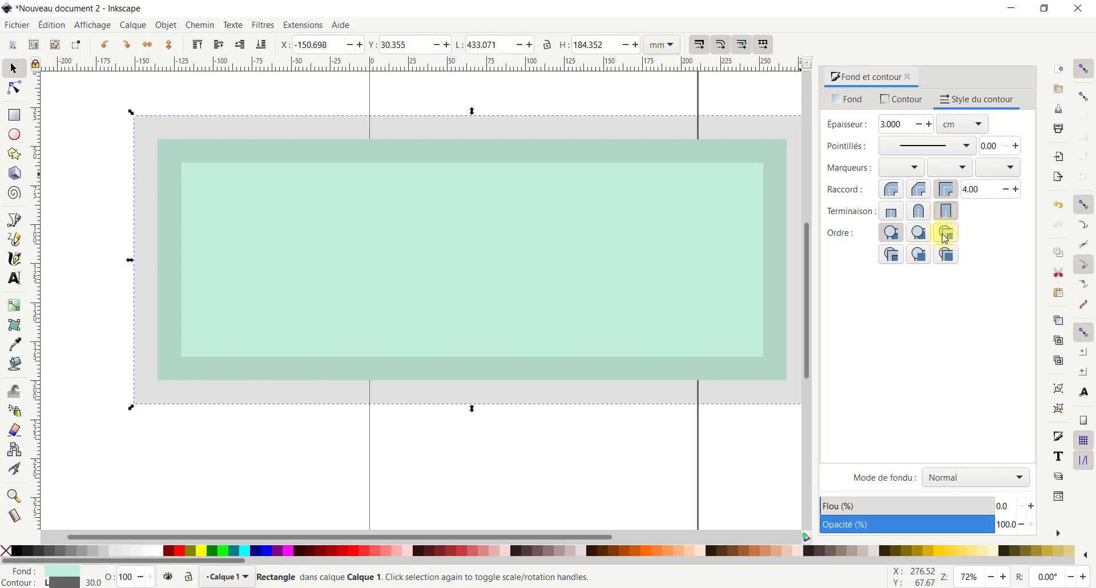
# Compare the painting orders of the rectangle and choose one that draws the fill on top of the stroke and markers
pyautogui.click(922, 233)
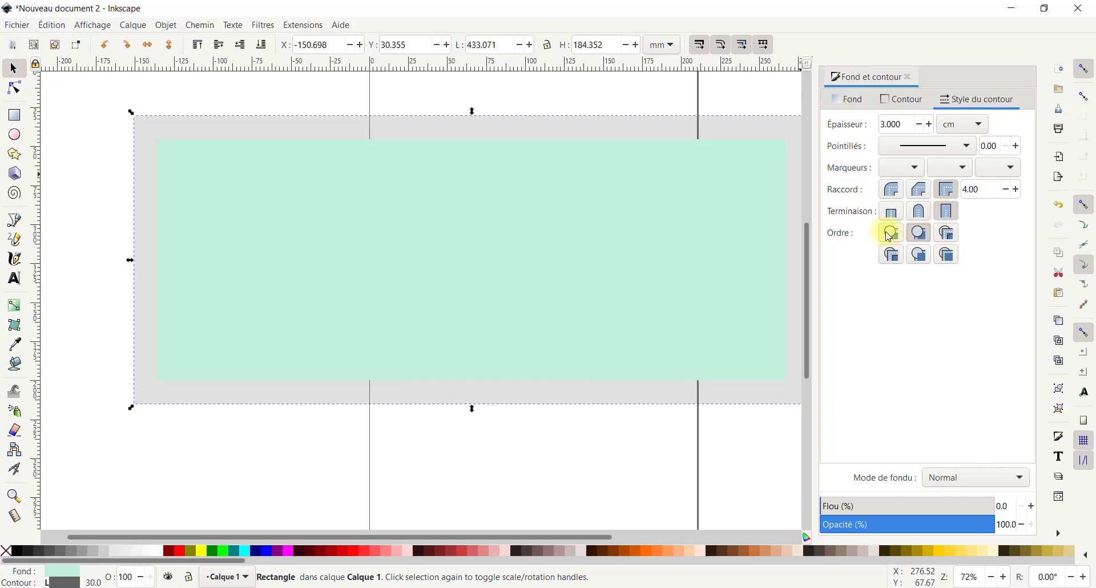
pyautogui.click(952, 238)
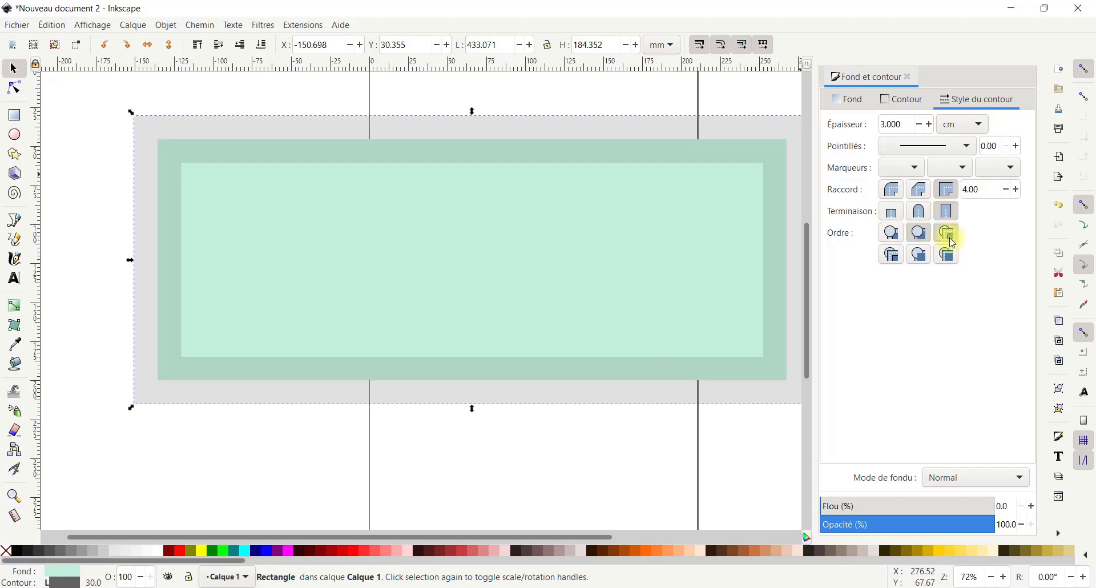
pyautogui.click(920, 236)
pyautogui.click(892, 233)
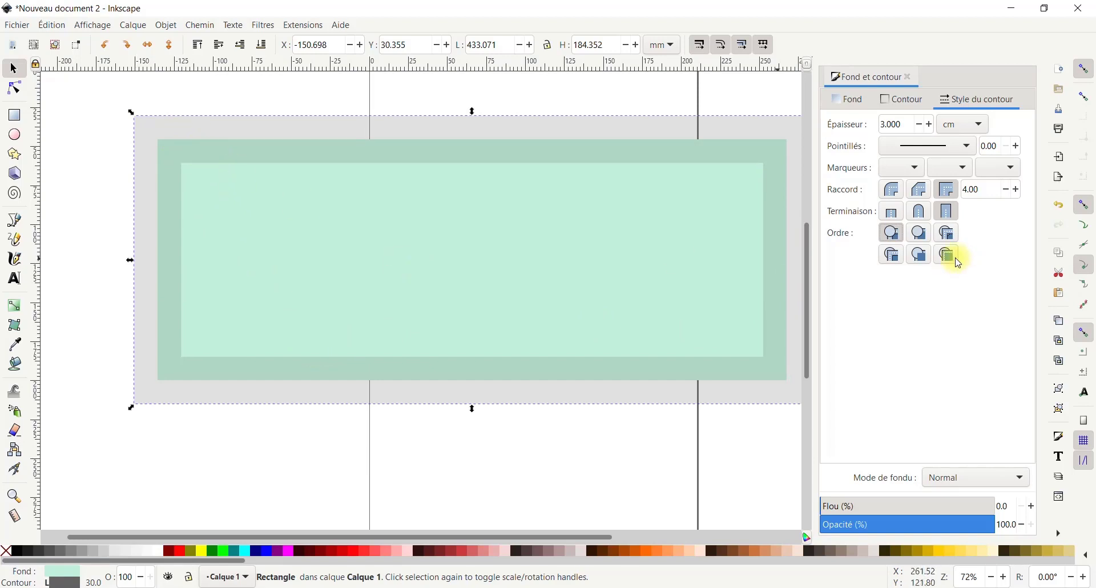
pyautogui.click(919, 257)
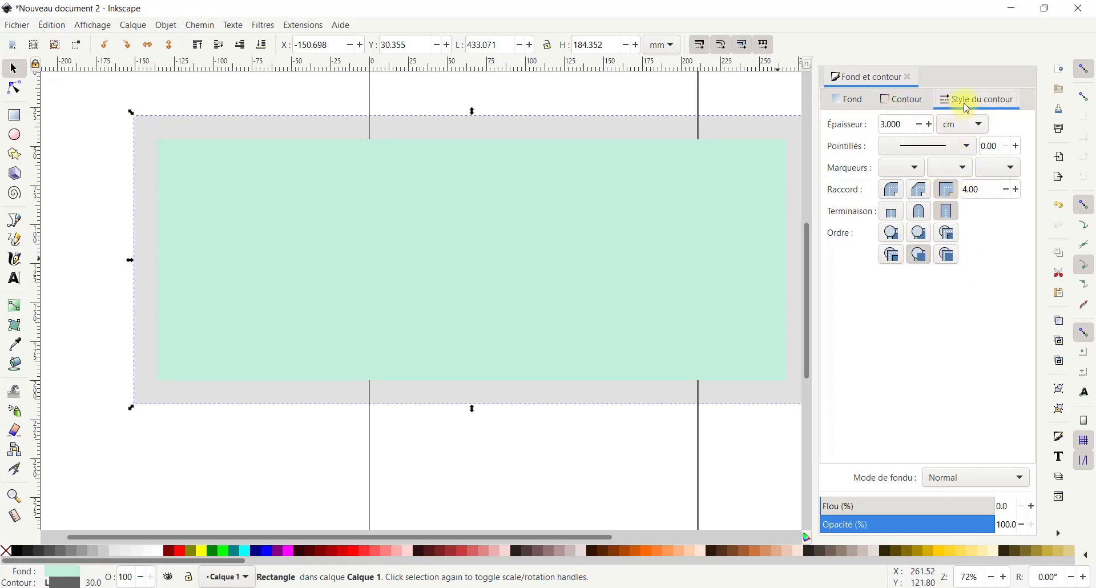
# Add a large dot as the stroke's end marker and set the end marker back to none
pyautogui.click(1016, 168)
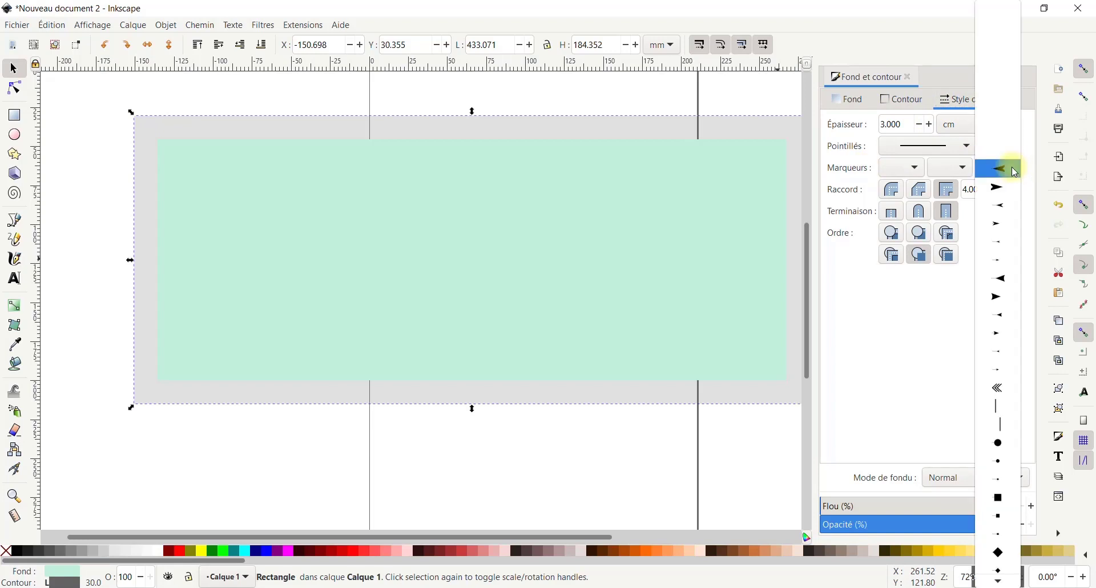
pyautogui.click(1004, 442)
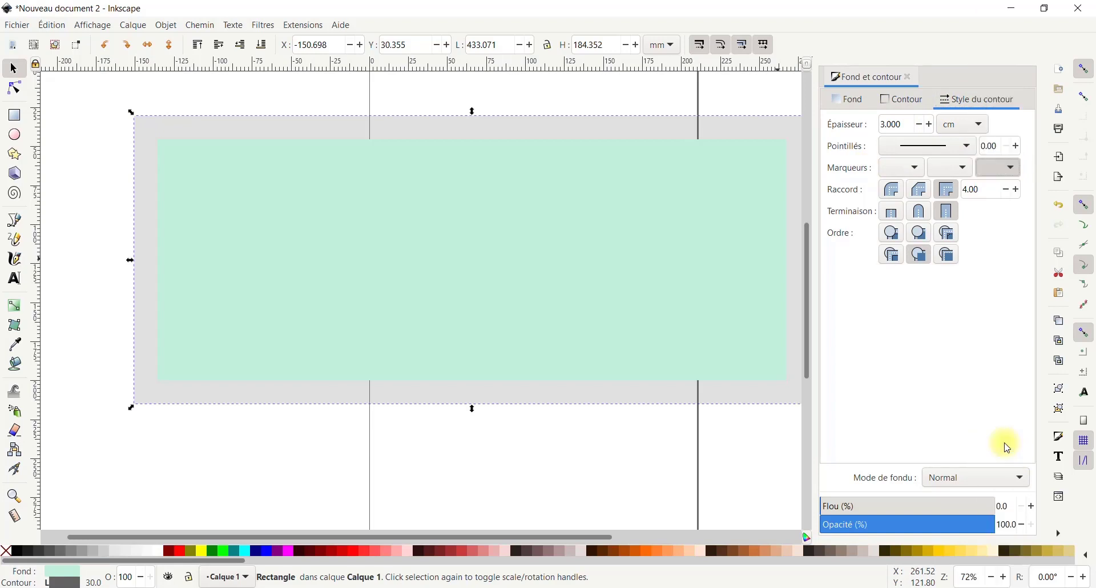
pyautogui.click(995, 167)
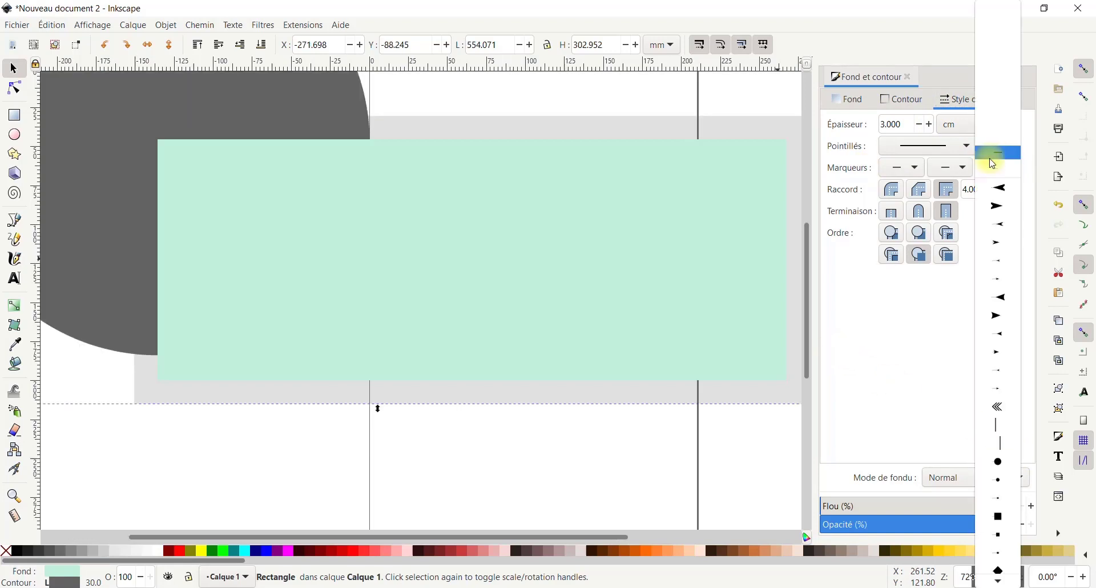
pyautogui.click(991, 152)
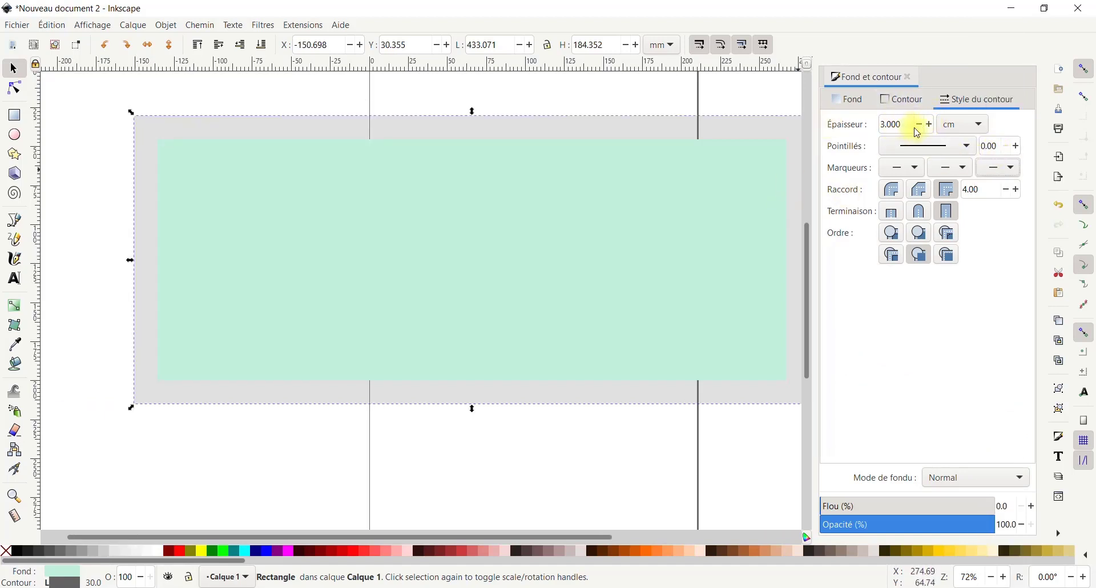
# Switch the stroke width's unit to px and set the rectangle's stroke width to 10 px
pyautogui.click(947, 124)
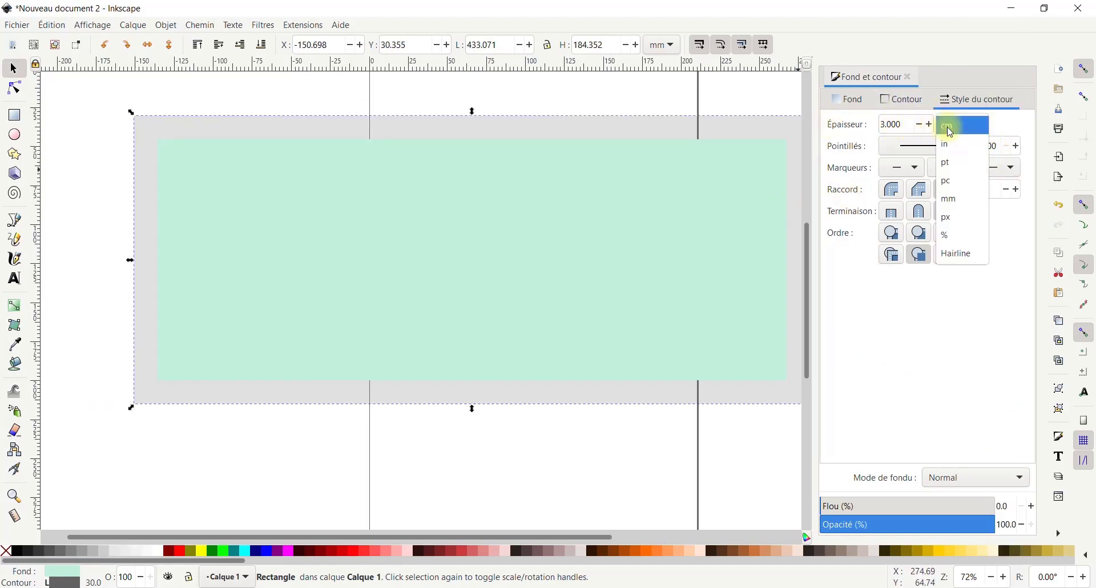
pyautogui.click(960, 217)
pyautogui.moveTo(912, 125); pyautogui.dragTo(761, 122)
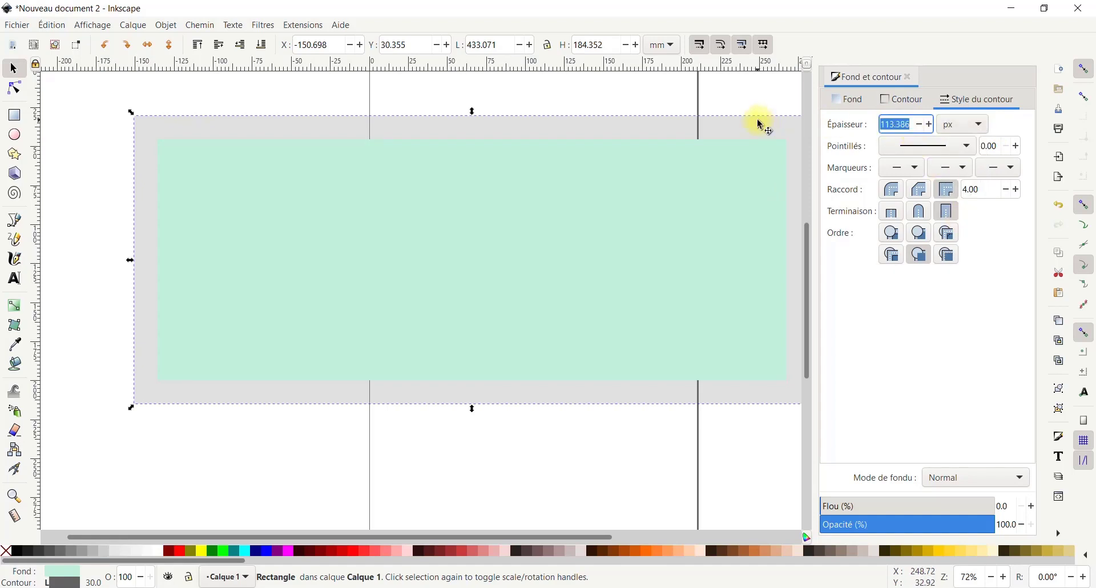
pyautogui.write('10')
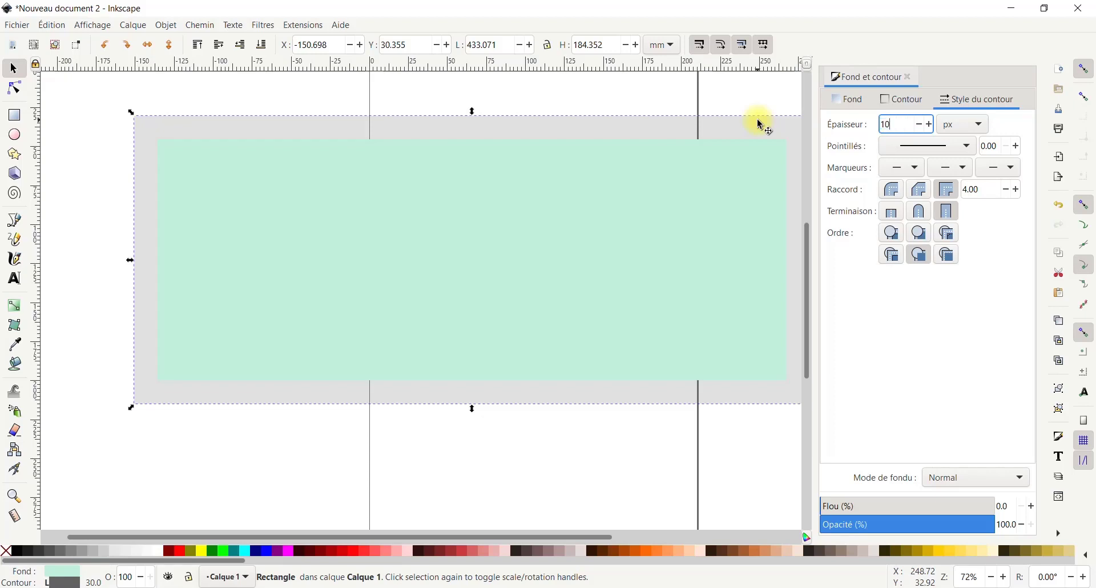
pyautogui.press('Return')
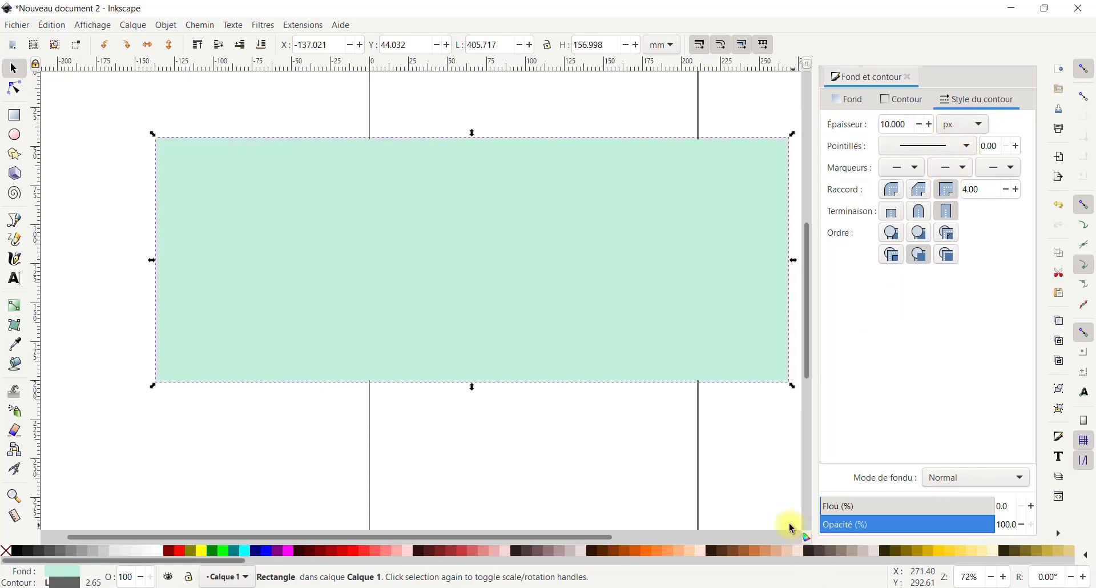
# Colour the rectangle's stroke red and raise its width in small increments to 14.5 px
pyautogui.keyDown('shift'); pyautogui.click(357, 552); pyautogui.keyUp('shift')
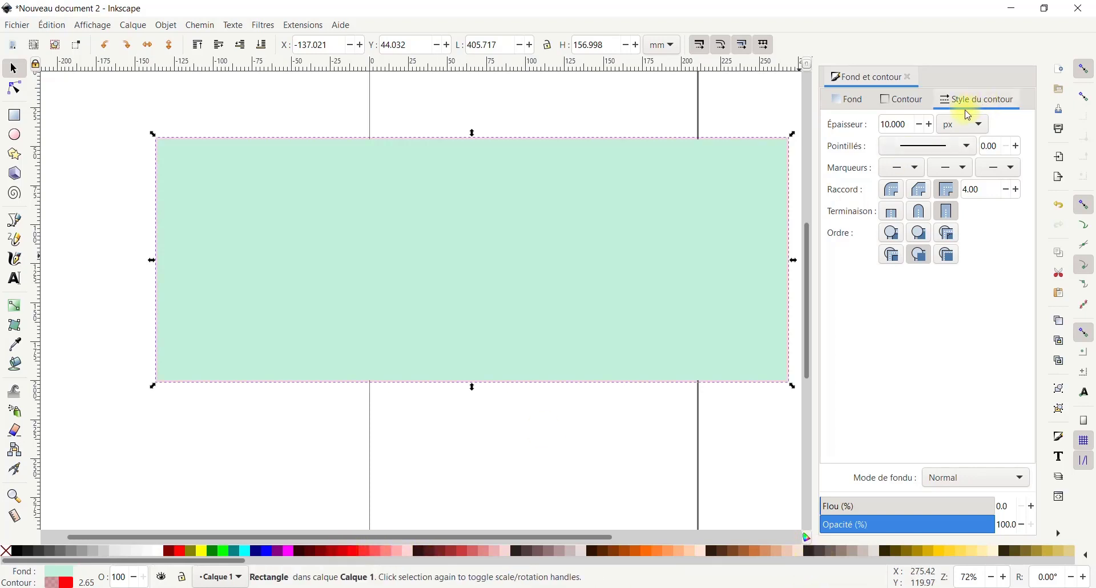
pyautogui.click(921, 125)
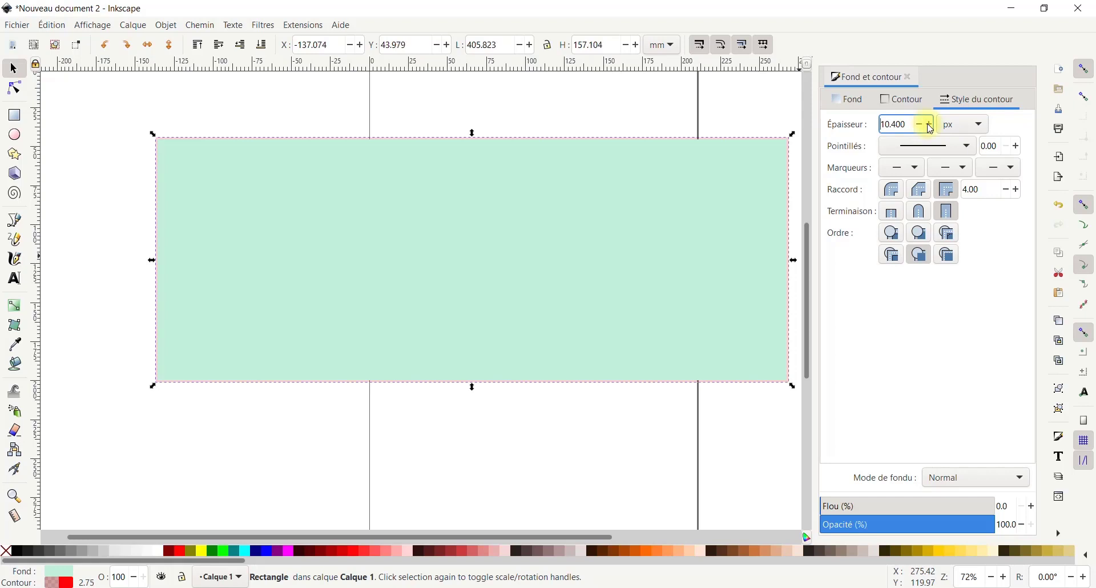
pyautogui.click(931, 129)
pyautogui.click(931, 129)
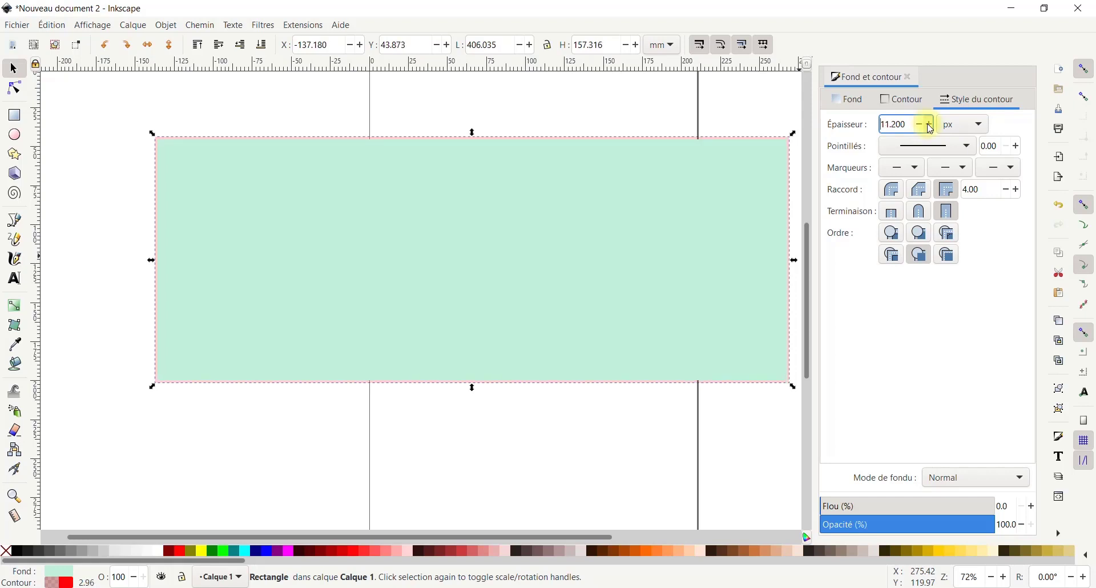
pyautogui.click(930, 129)
pyautogui.click(930, 129)
pyautogui.click(931, 129)
pyautogui.click(931, 128)
pyautogui.click(934, 129)
pyautogui.click(933, 129)
pyautogui.click(934, 129)
pyautogui.click(934, 129)
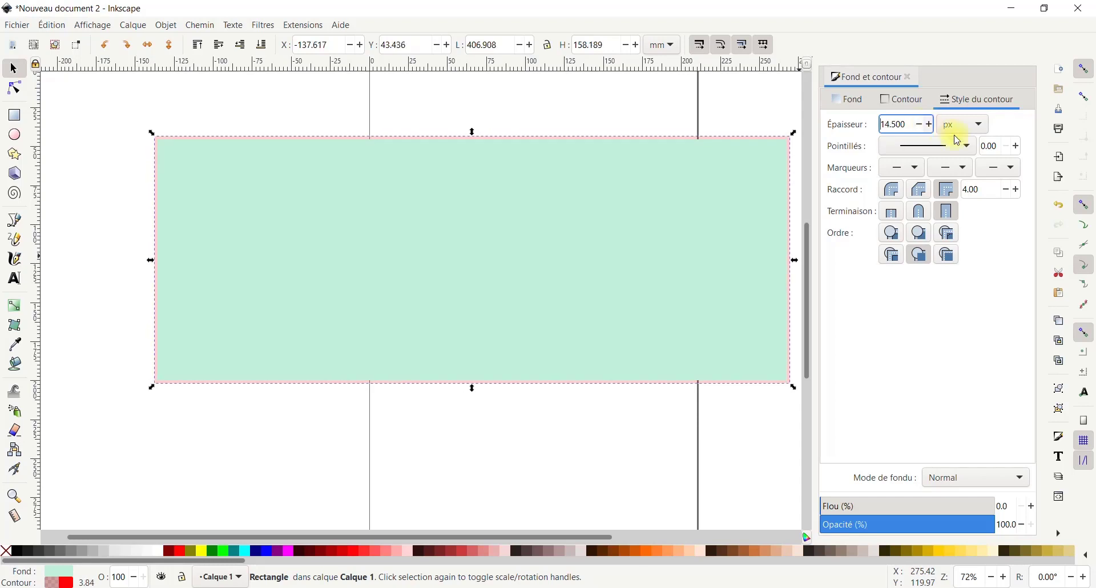
# Switch the stroke width's unit to mm and compare widths of 10 mm and 100 mm on the rectangle
pyautogui.click(973, 126)
pyautogui.click(950, 107)
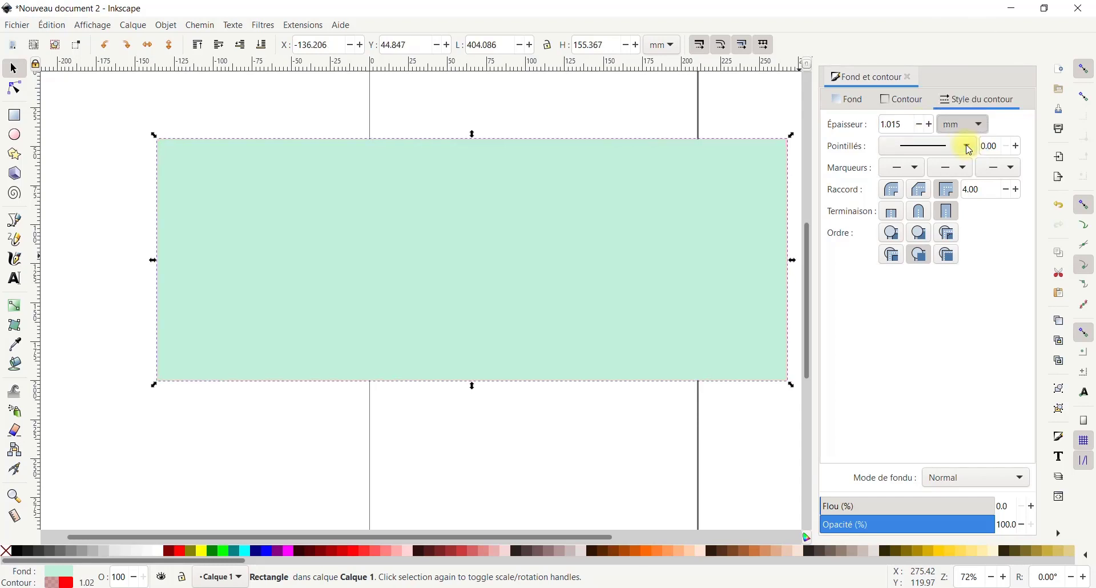
pyautogui.moveTo(909, 128); pyautogui.dragTo(802, 122)
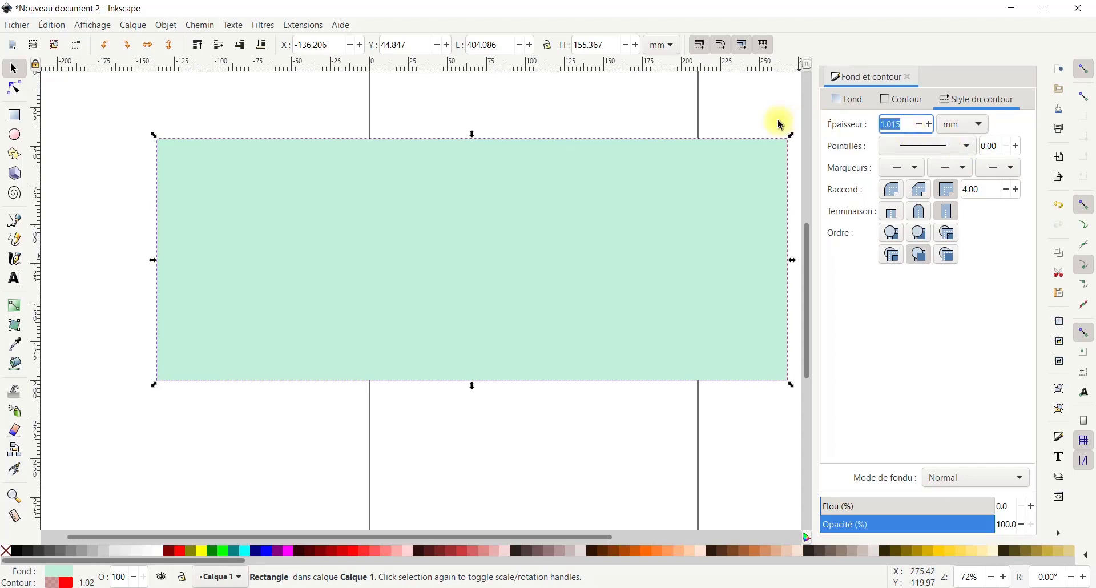
pyautogui.press('Return')
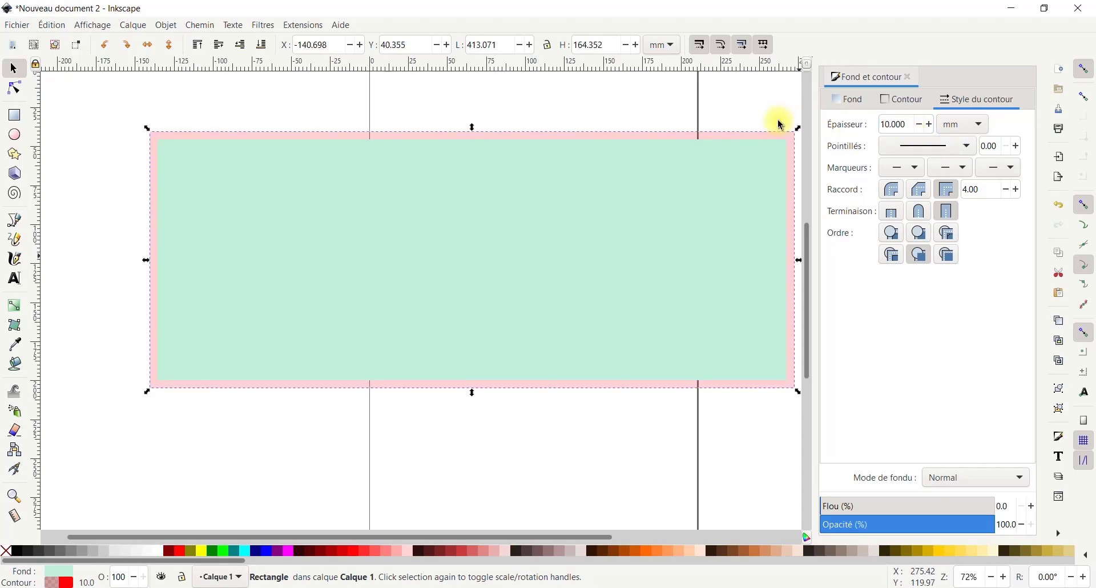
pyautogui.moveTo(910, 127); pyautogui.dragTo(822, 125)
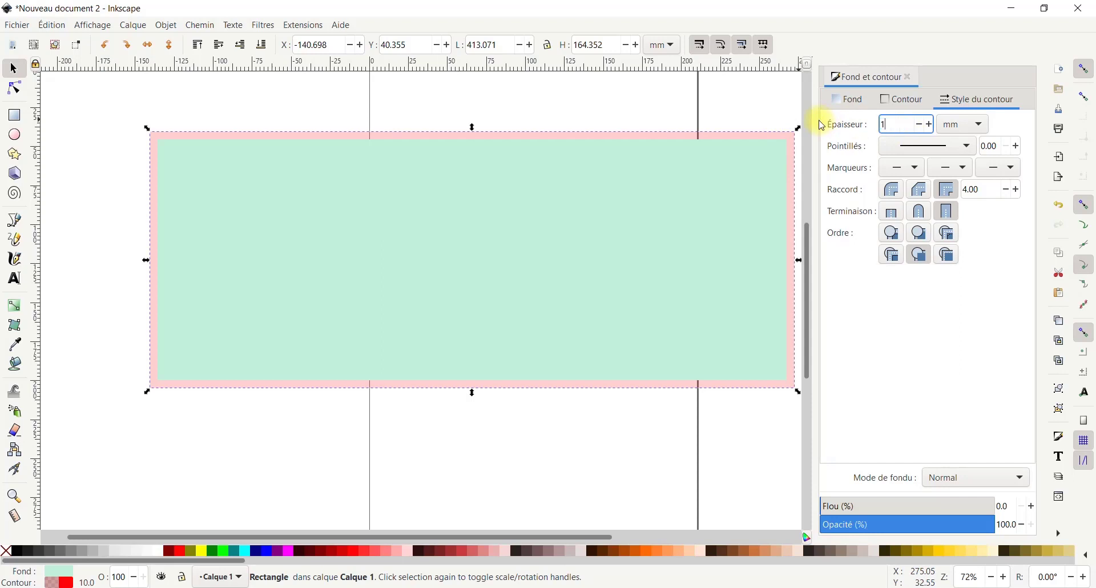
pyautogui.press('Return')
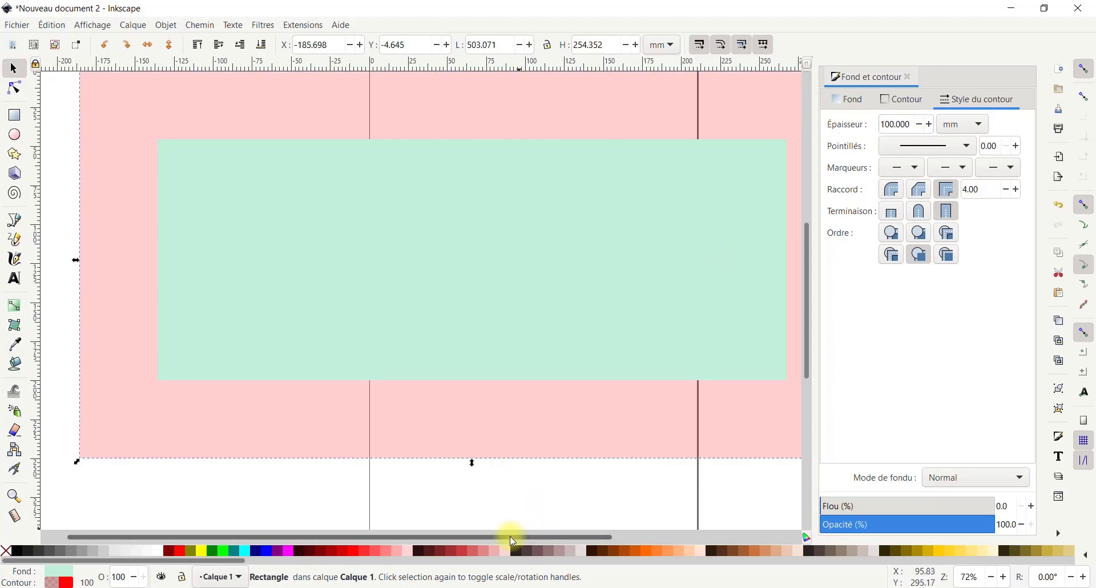
pyautogui.moveTo(505, 536); pyautogui.dragTo(790, 283)
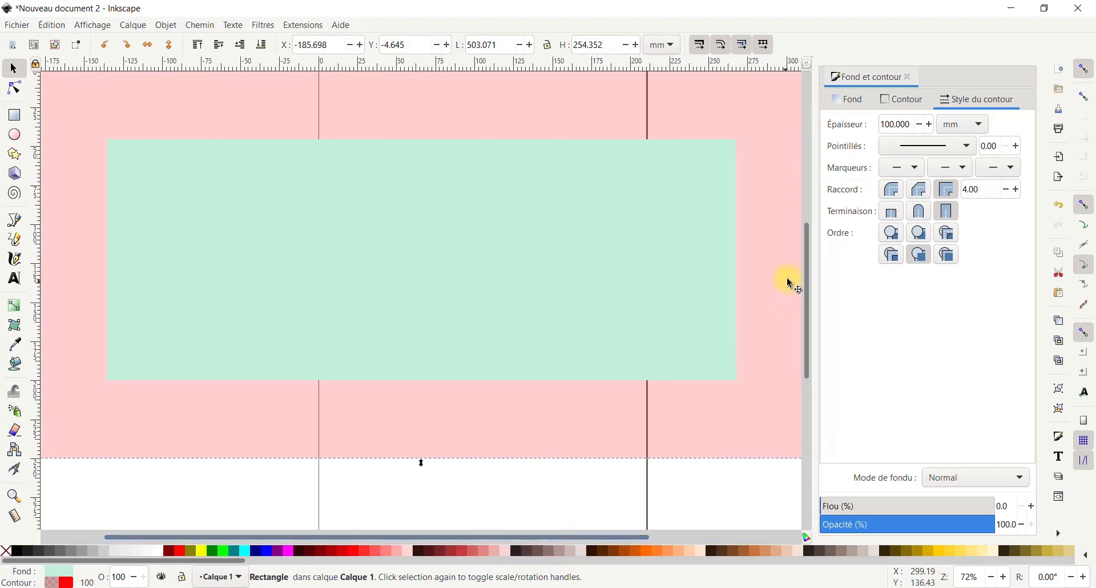
# Try the percentage unit for the stroke width, and set the rectangle's stroke width to 12 px
pyautogui.moveTo(911, 125); pyautogui.dragTo(873, 124)
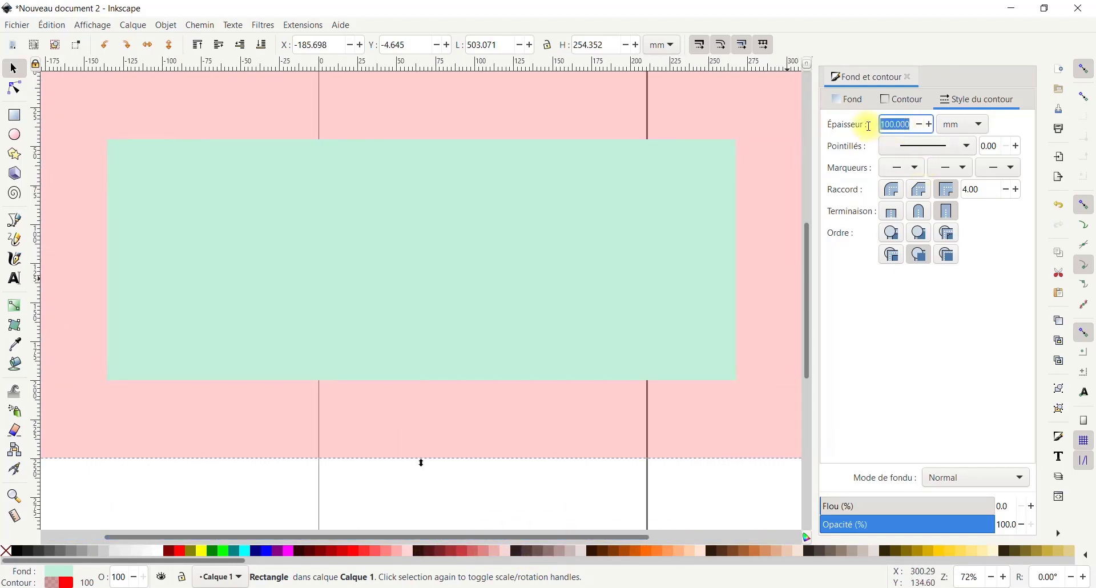
pyautogui.click(953, 124)
pyautogui.click(959, 165)
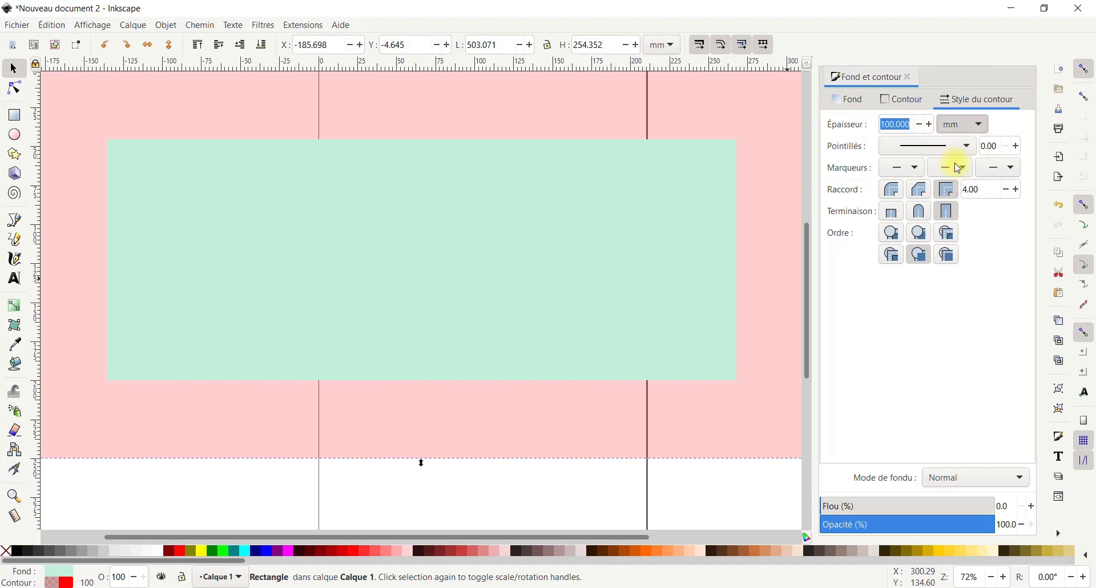
pyautogui.click(954, 124)
pyautogui.click(952, 108)
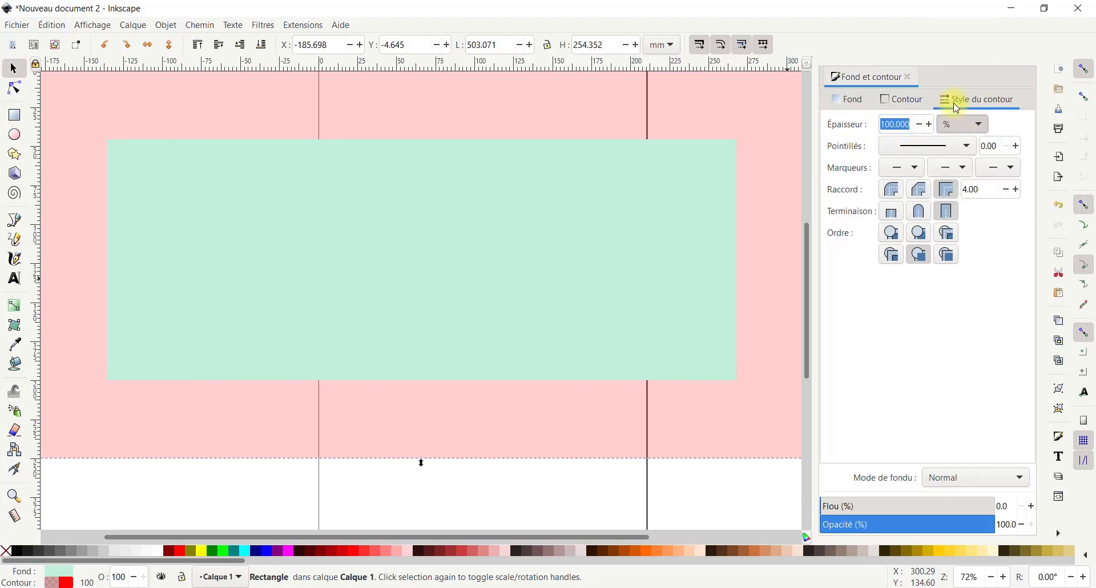
pyautogui.moveTo(908, 124); pyautogui.dragTo(829, 127)
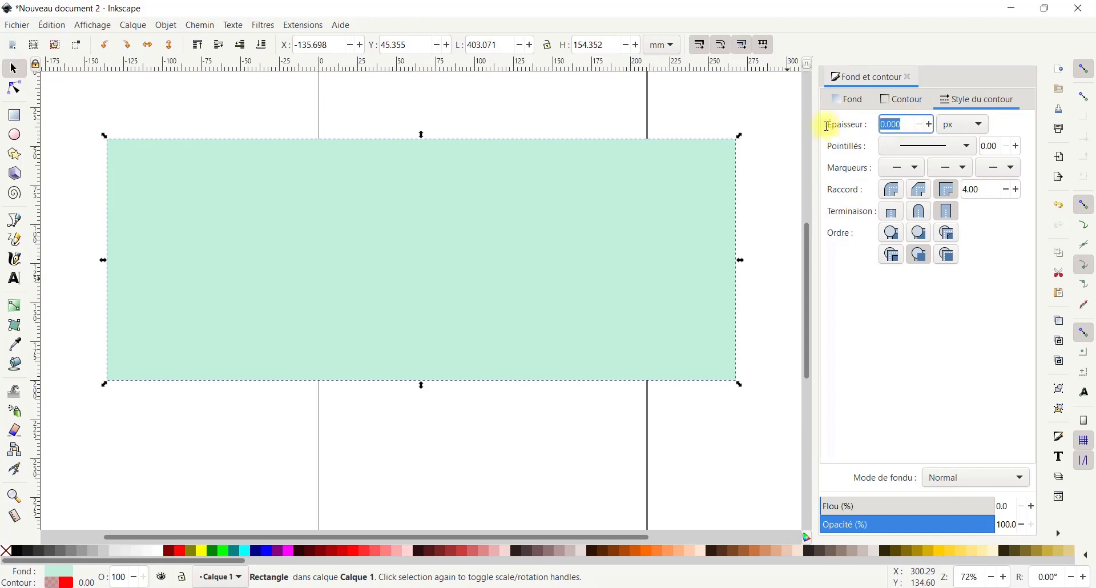
pyautogui.press('Return')
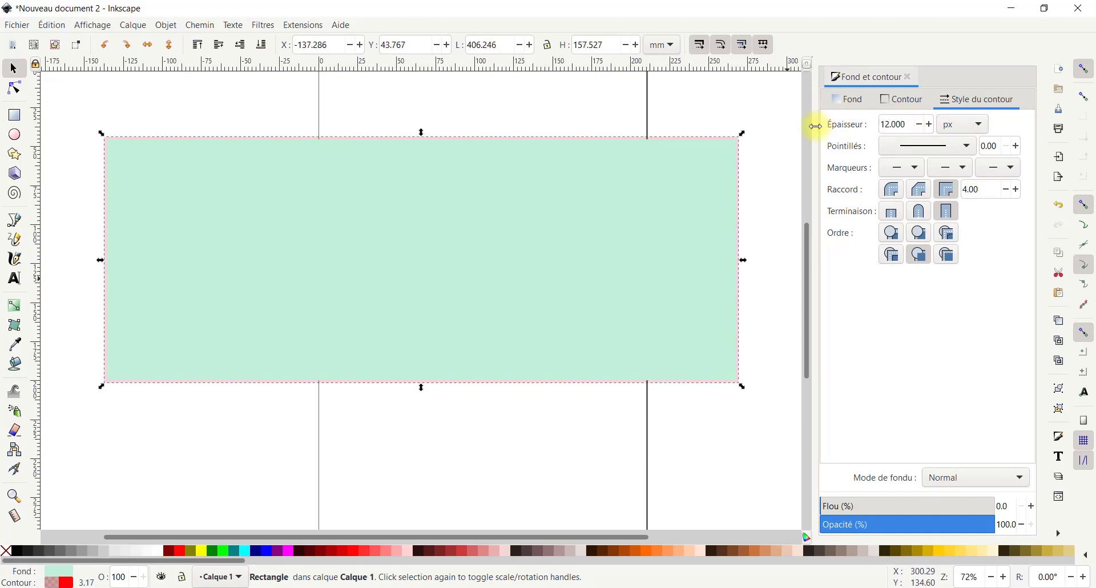
# Look over the rectangle's fill settings and delete the rectangle from the canvas
pyautogui.click(894, 101)
pyautogui.click(848, 99)
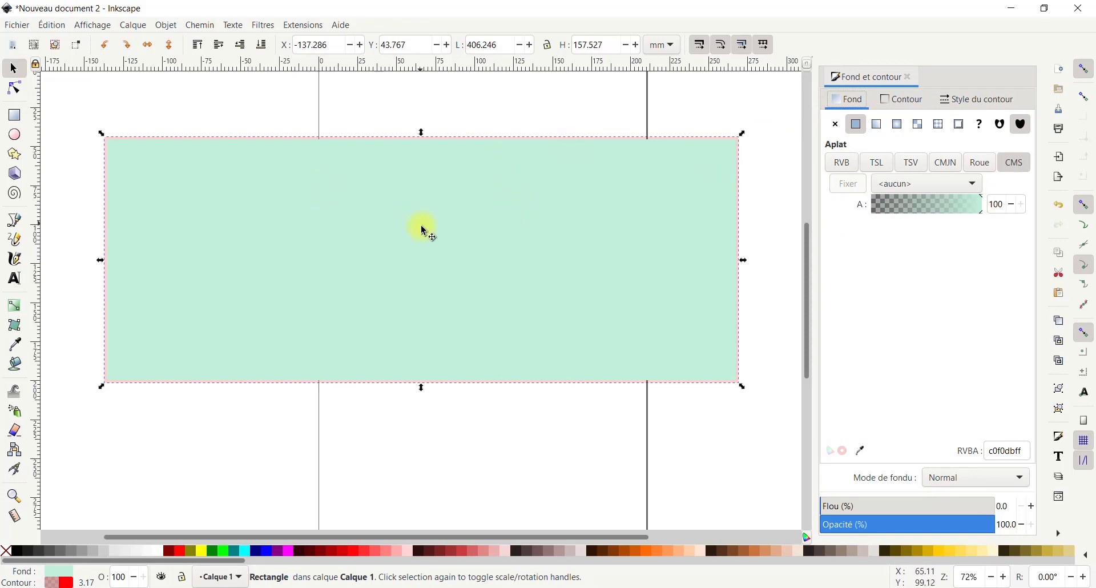
pyautogui.click(115, 127)
pyautogui.click(130, 155)
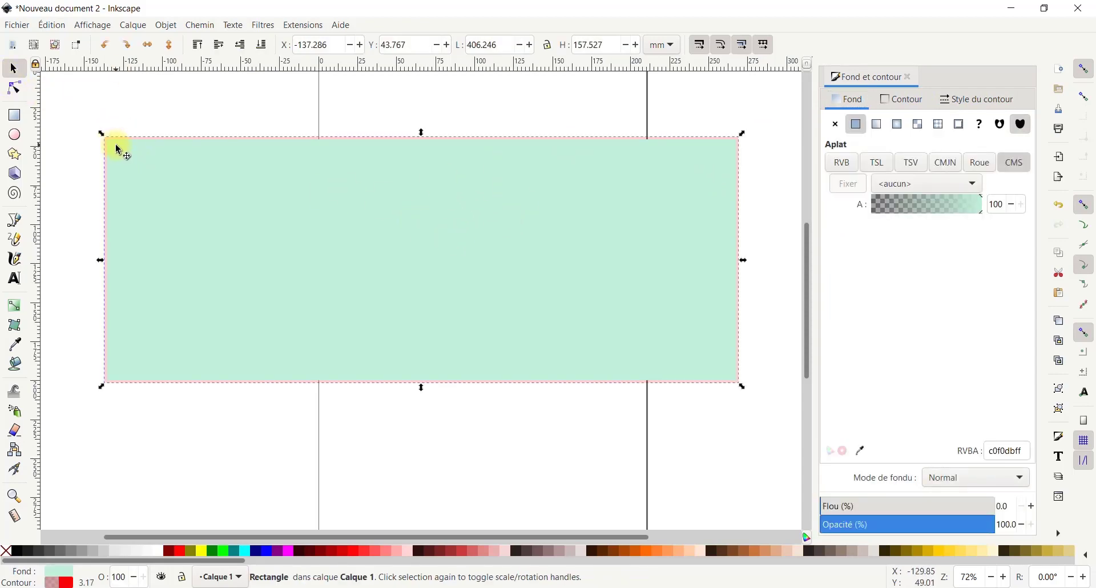
pyautogui.press('Delete')
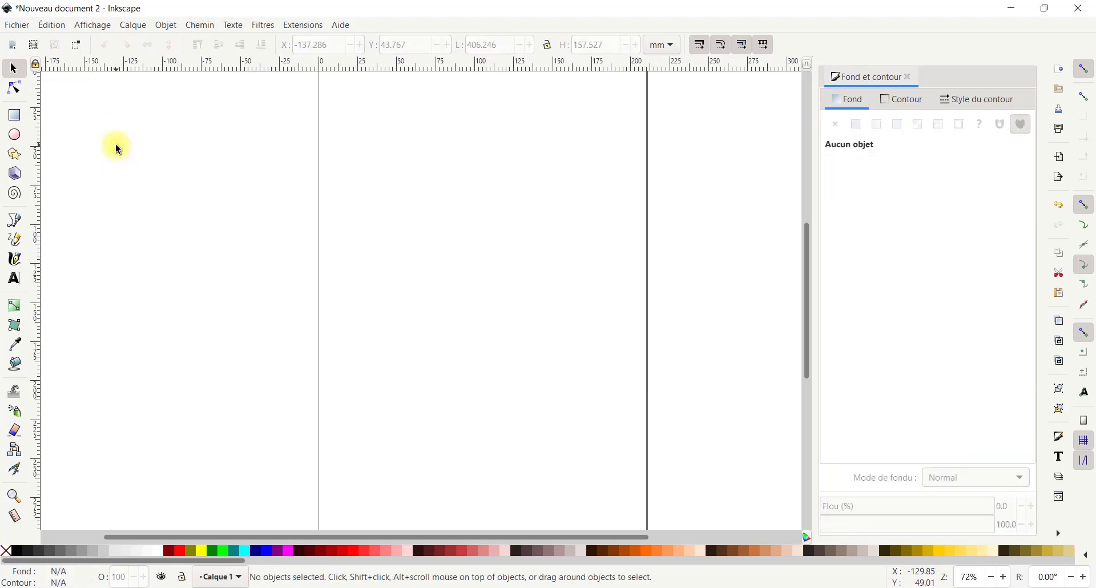
# Draw an ellipse with radii of about 84 by 49 mm across the page's left edge and fill it with teal (#008080)
pyautogui.click(14, 133)
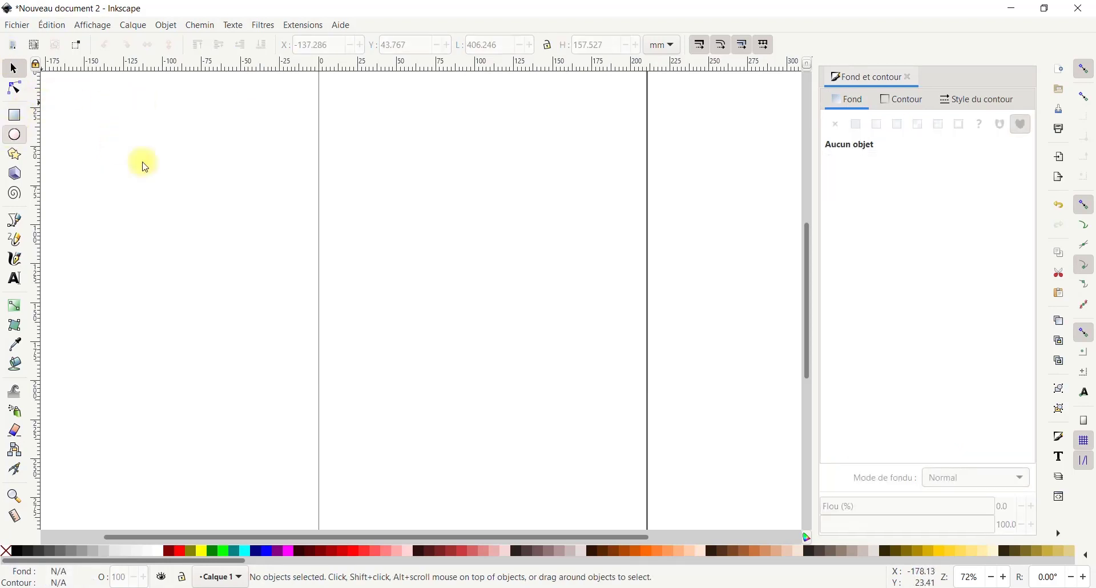
pyautogui.moveTo(245, 181); pyautogui.dragTo(511, 333)
pyautogui.click(273, 549)
pyautogui.click(252, 550)
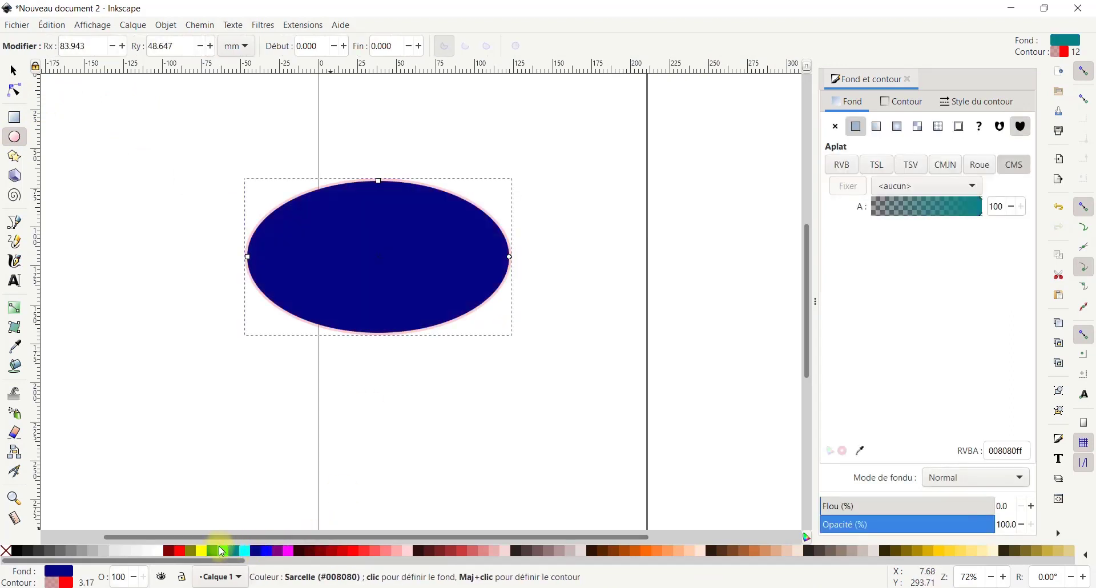
pyautogui.click(233, 550)
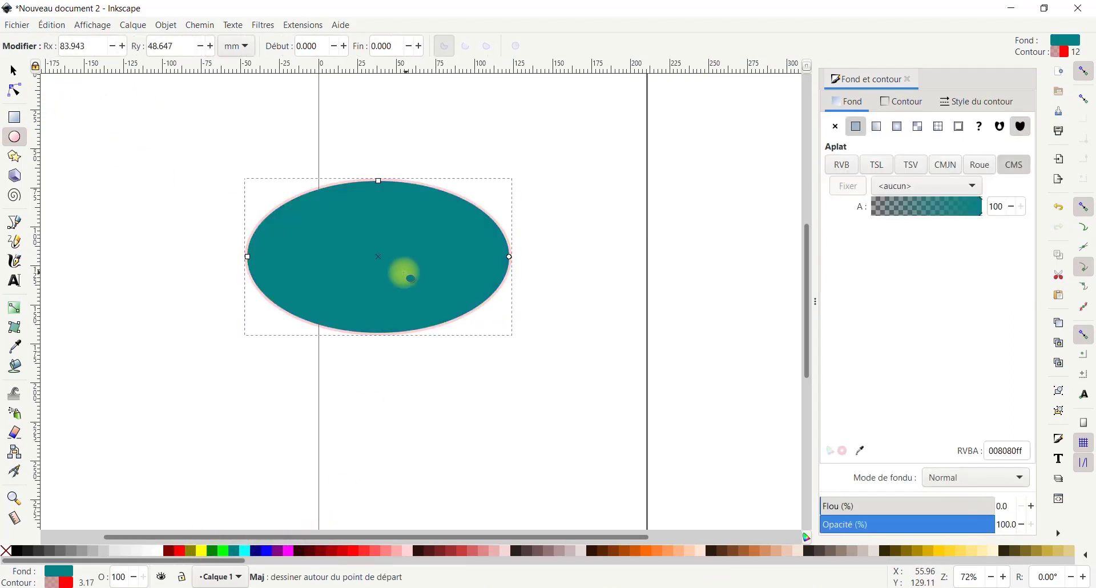
# Try dark stroke colours on the ellipse, choose golden yellow, and set the stroke width to 50 px
pyautogui.keyDown('shift'); pyautogui.click(414, 551); pyautogui.keyUp('shift')
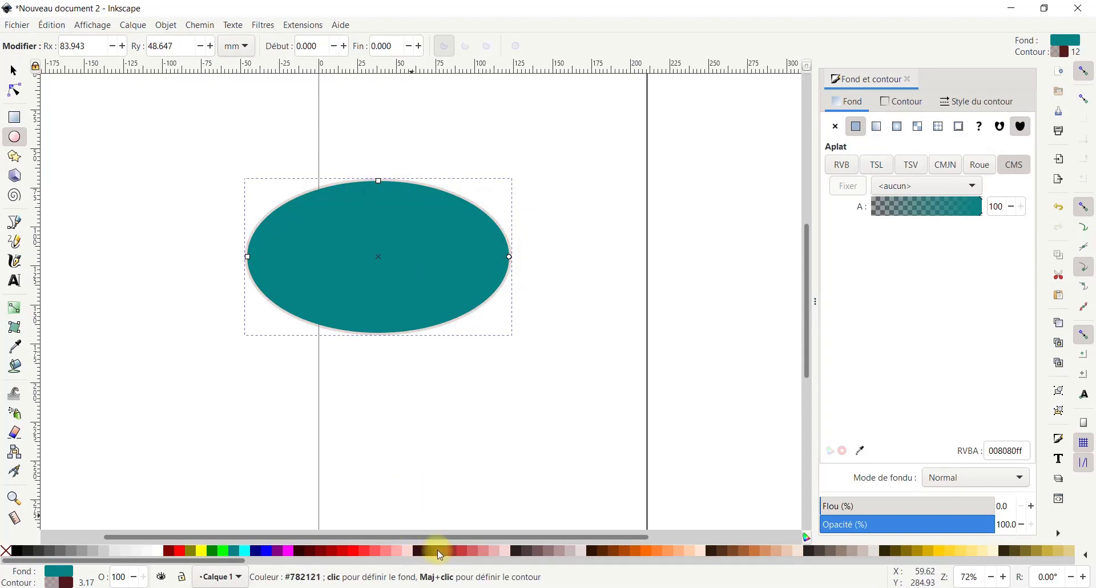
pyautogui.keyDown('shift'); pyautogui.click(519, 549); pyautogui.keyUp('shift')
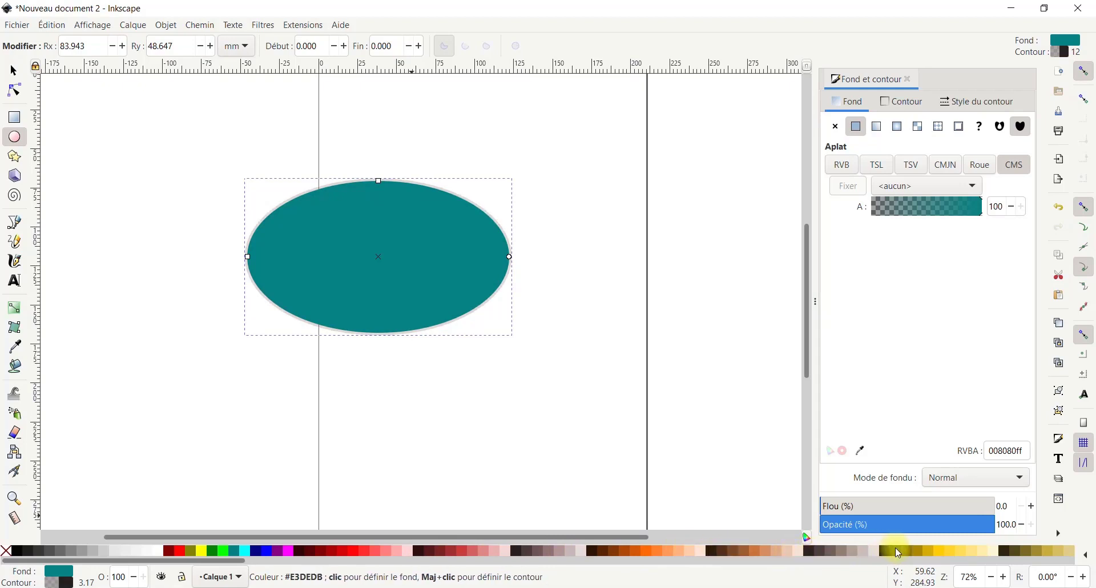
pyautogui.keyDown('shift'); pyautogui.click(931, 549); pyautogui.keyUp('shift')
pyautogui.click(998, 102)
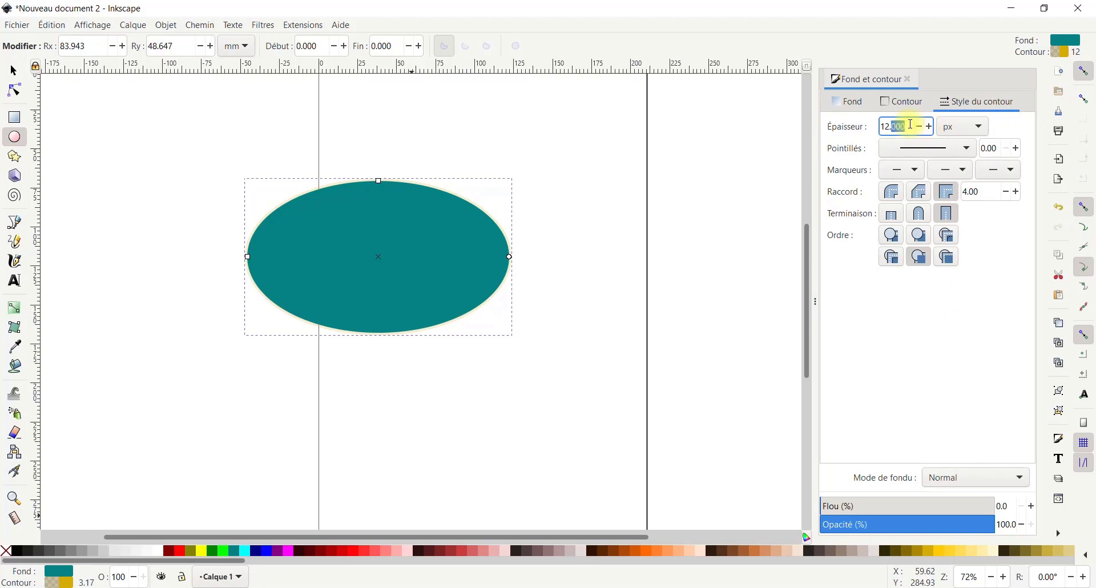
pyautogui.moveTo(912, 125); pyautogui.dragTo(795, 125)
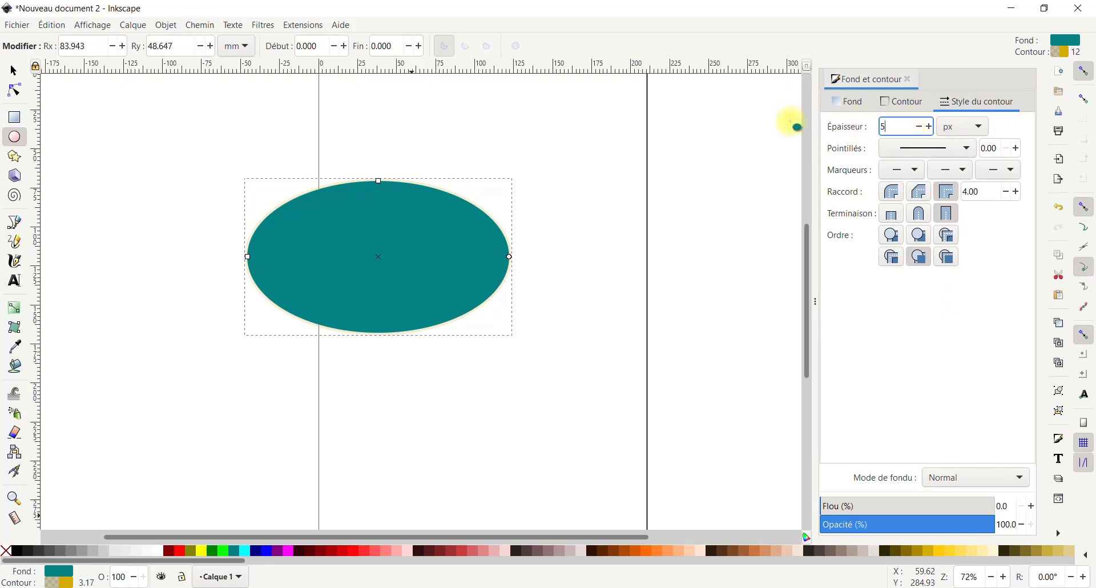
pyautogui.press('Return')
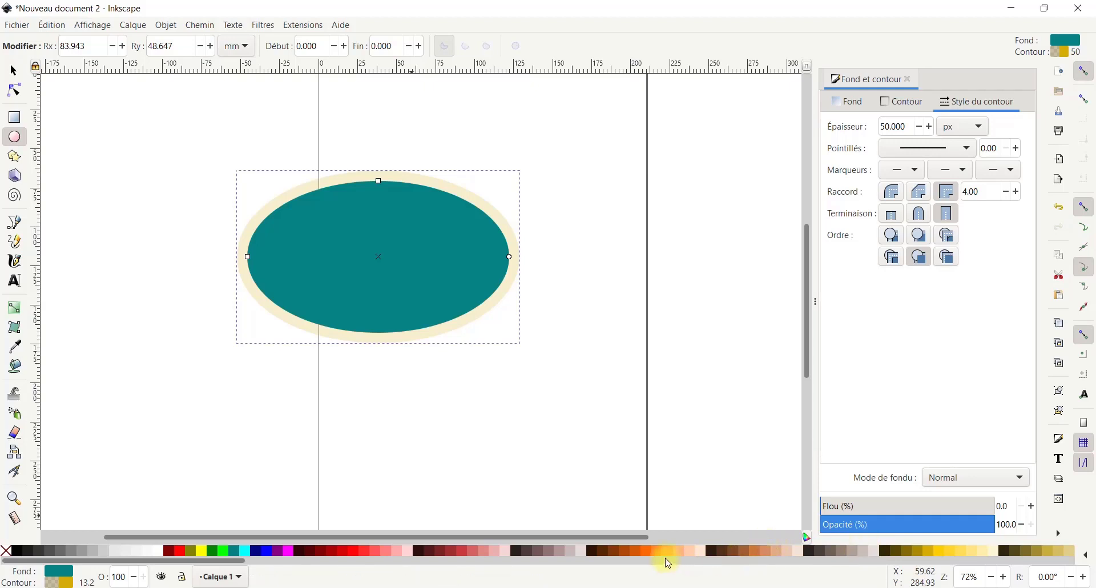
# Compare pink, teal, dark red, grey and other palette colours on the ellipse's stroke, and settle on navy blue
pyautogui.keyDown('shift'); pyautogui.click(576, 552); pyautogui.keyUp('shift')
pyautogui.keyDown('shift'); pyautogui.click(537, 553); pyautogui.keyUp('shift')
pyautogui.keyDown('shift'); pyautogui.click(393, 552); pyautogui.keyUp('shift')
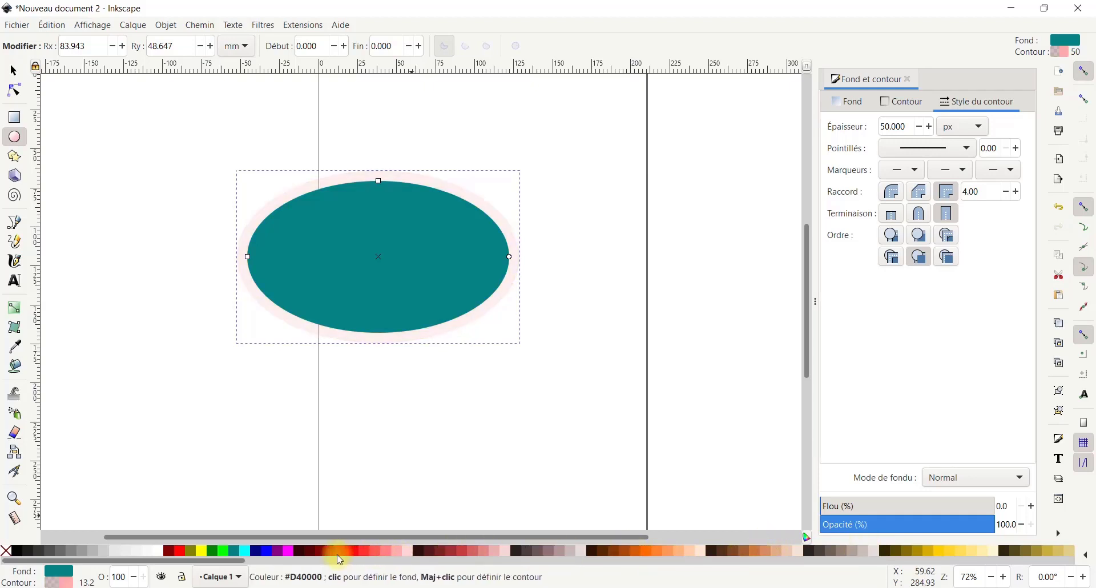
pyautogui.keyDown('shift'); pyautogui.click(336, 552); pyautogui.keyUp('shift')
pyautogui.keyDown('shift'); pyautogui.click(251, 556); pyautogui.keyUp('shift')
pyautogui.keyDown('shift'); pyautogui.click(234, 553); pyautogui.keyUp('shift')
pyautogui.keyDown('shift'); pyautogui.click(230, 553); pyautogui.keyUp('shift')
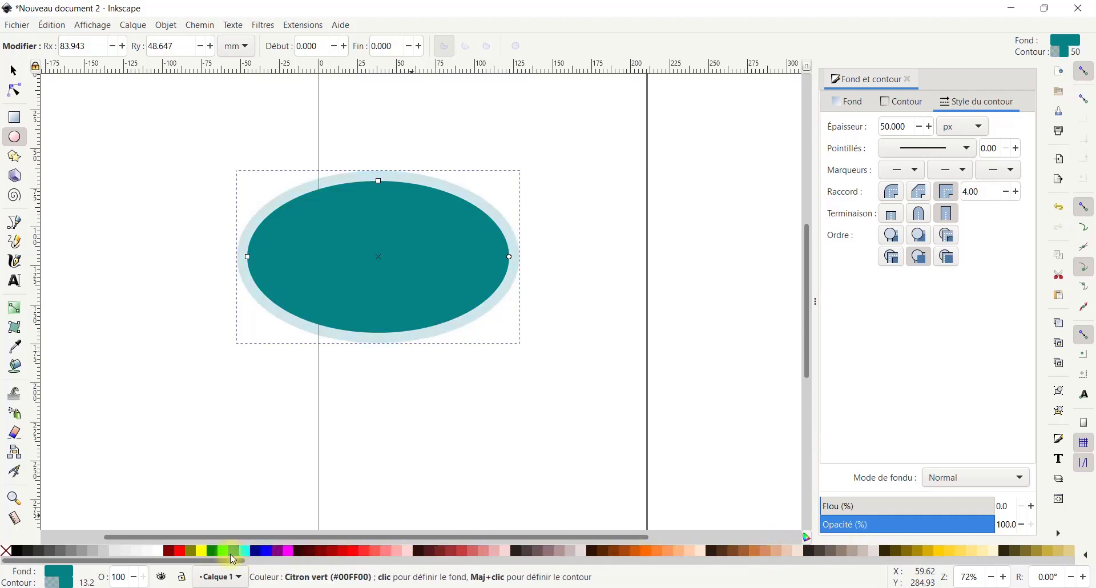
pyautogui.keyDown('shift'); pyautogui.click(178, 552); pyautogui.keyUp('shift')
pyautogui.keyDown('shift'); pyautogui.click(165, 554); pyautogui.keyUp('shift')
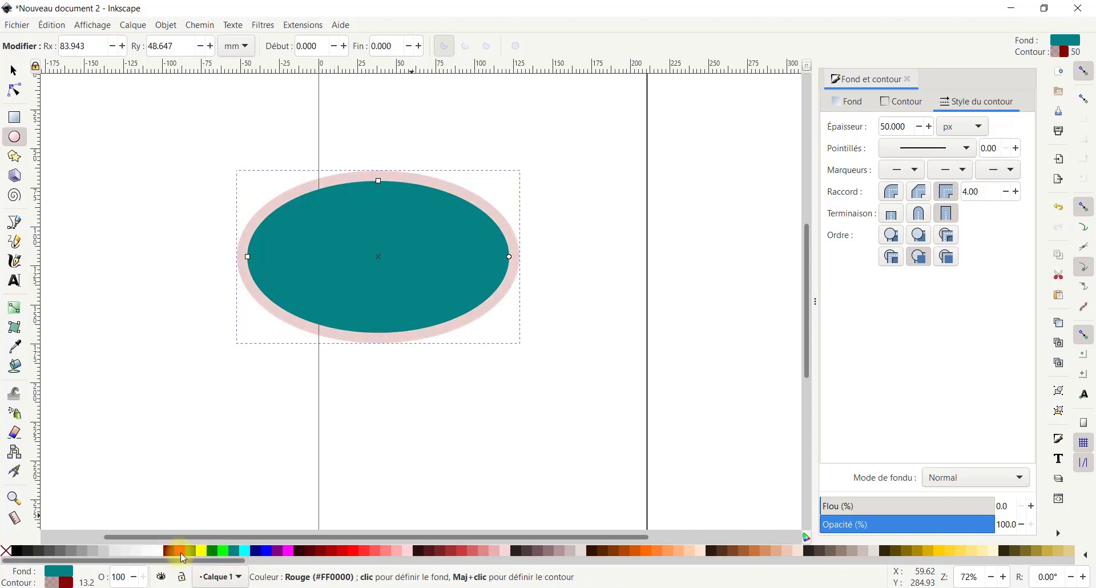
pyautogui.keyDown('shift'); pyautogui.click(44, 551); pyautogui.keyUp('shift')
pyautogui.keyDown('shift'); pyautogui.click(43, 550); pyautogui.keyUp('shift')
pyautogui.keyDown('shift'); pyautogui.click(199, 552); pyautogui.keyUp('shift')
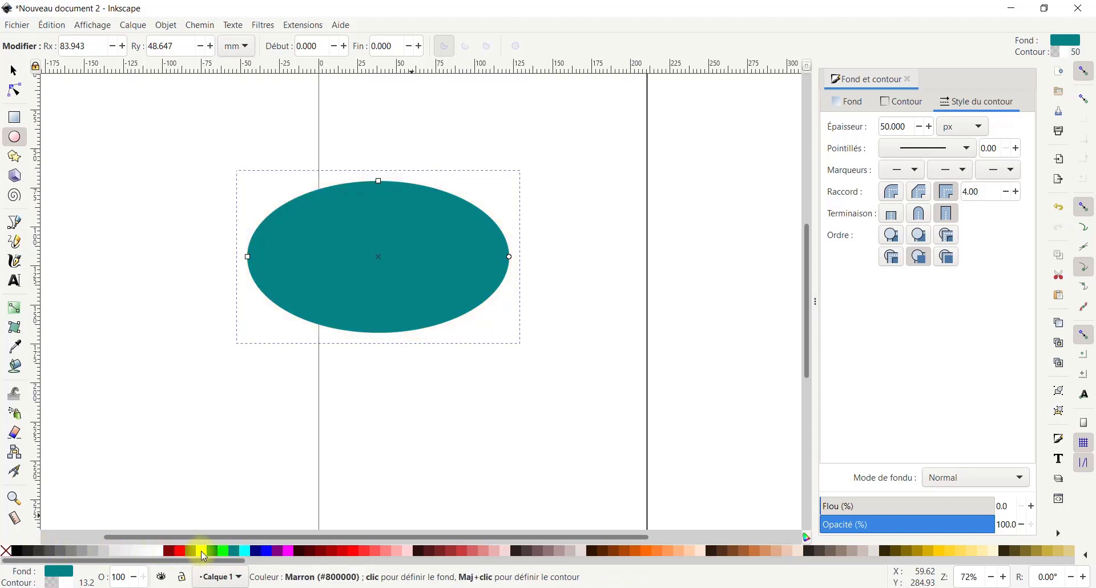
pyautogui.keyDown('shift'); pyautogui.click(258, 552); pyautogui.keyUp('shift')
pyautogui.keyDown('shift'); pyautogui.click(259, 552); pyautogui.keyUp('shift')
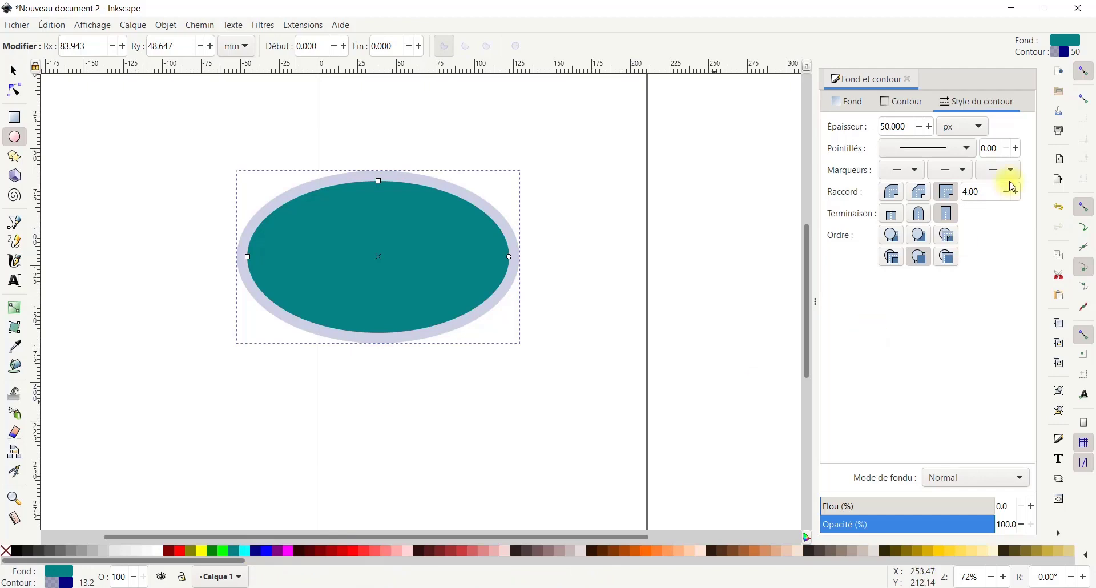
# Lighten the ellipse's stroke to pale lavender (#e6e6ff) on the colour wheel and raise its alpha to 76
pyautogui.click(902, 102)
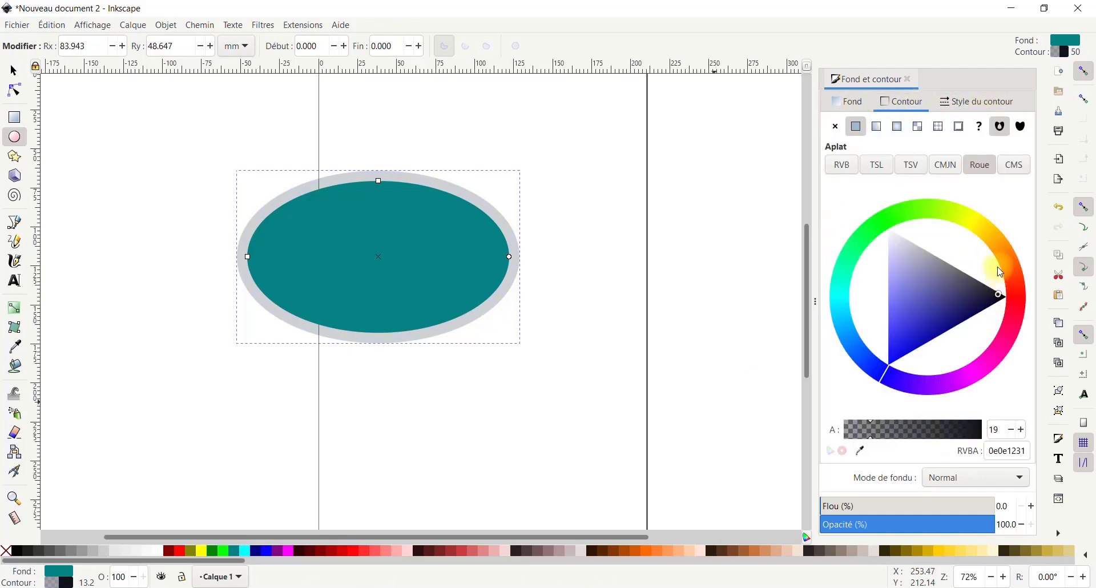
pyautogui.moveTo(1004, 300)
pyautogui.mouseDown()
pyautogui.moveTo(1019, 301)
pyautogui.moveTo(983, 371)
pyautogui.moveTo(904, 345)
pyautogui.moveTo(1005, 319)
pyautogui.moveTo(1020, 331)
pyautogui.moveTo(895, 244)
pyautogui.mouseUp()
pyautogui.moveTo(966, 230)
pyautogui.mouseDown()
pyautogui.moveTo(1002, 237)
pyautogui.moveTo(903, 216)
pyautogui.moveTo(888, 237)
pyautogui.mouseUp()
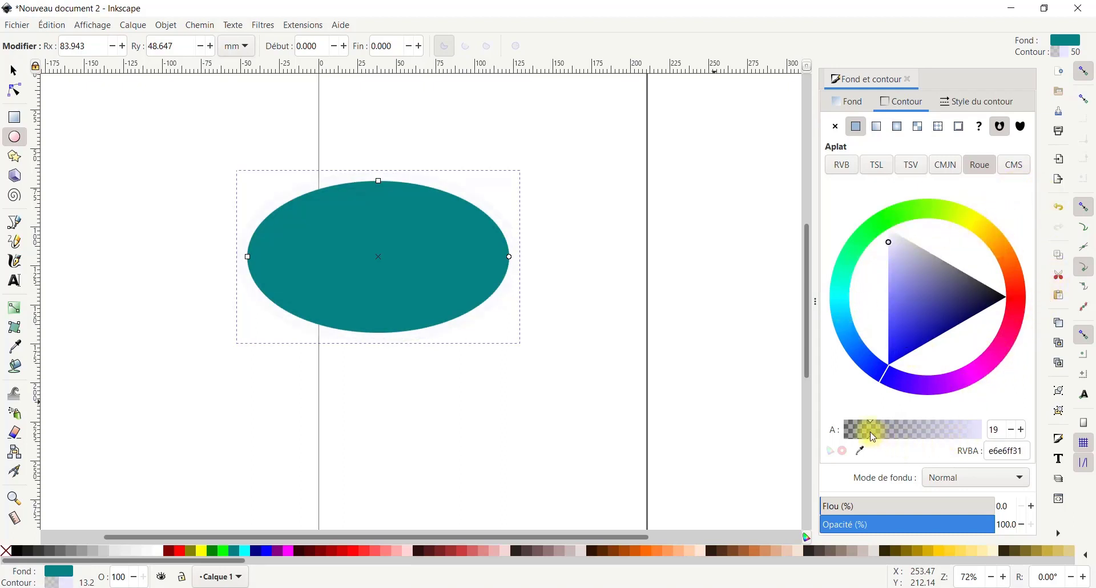
pyautogui.moveTo(869, 427); pyautogui.dragTo(946, 425)
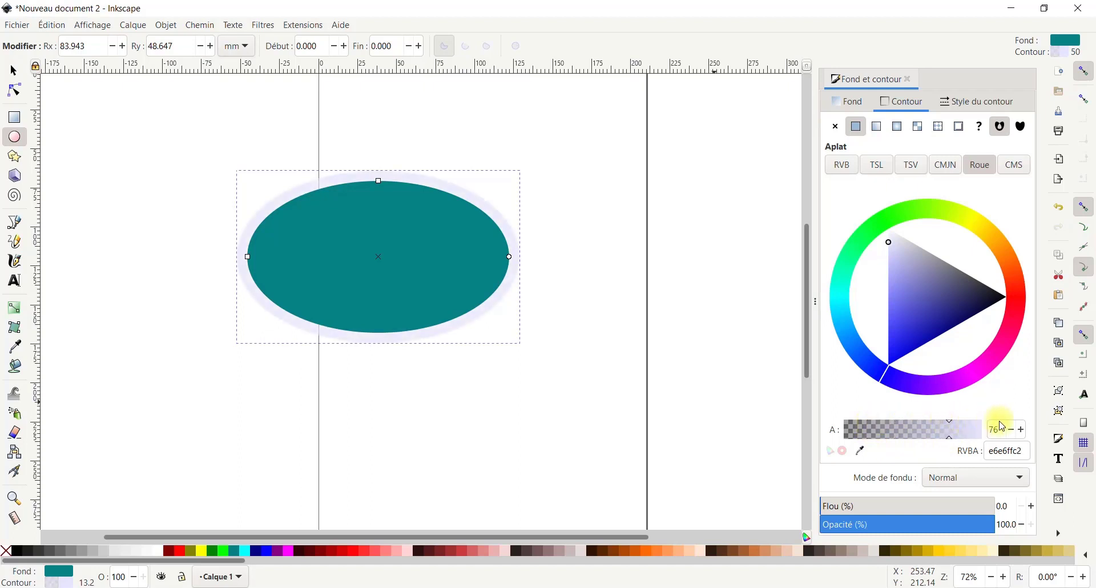
# Shift the ellipse's stroke hue to pale pink (#ffe6ea), set its alpha to 100, and try out the overall opacity
pyautogui.moveTo(1009, 301)
pyautogui.mouseDown()
pyautogui.moveTo(1011, 283)
pyautogui.moveTo(998, 365)
pyautogui.mouseUp()
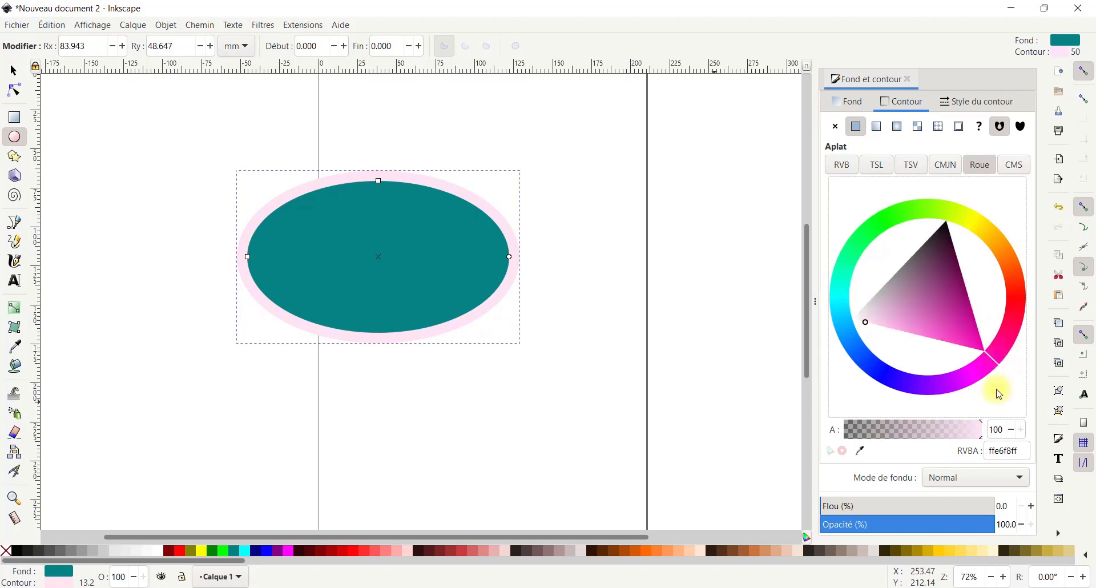
pyautogui.scroll(-2, 1013, 437)
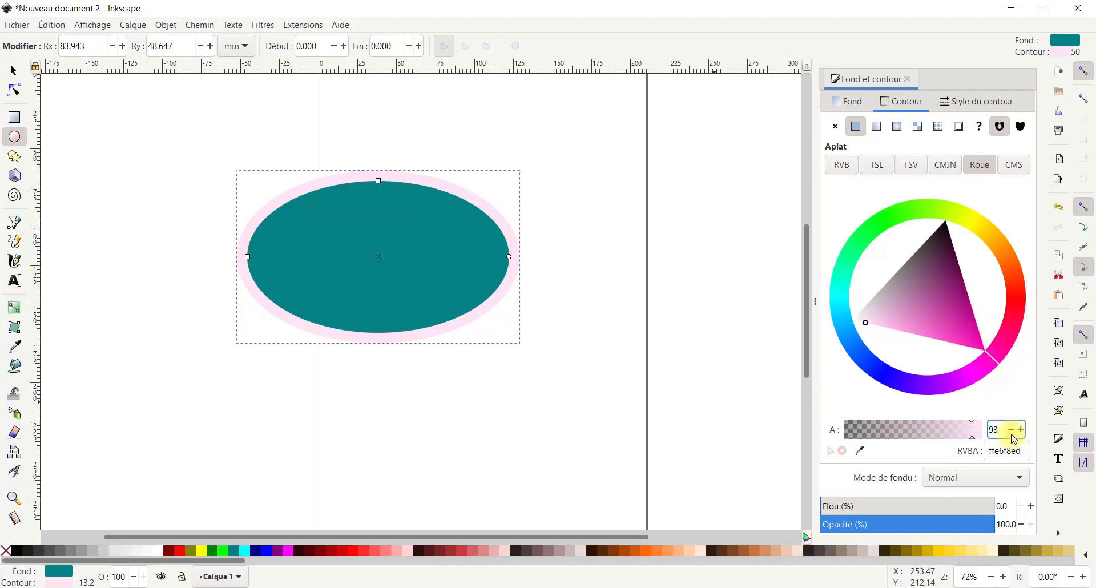
pyautogui.moveTo(891, 424)
pyautogui.mouseDown()
pyautogui.moveTo(839, 422)
pyautogui.moveTo(973, 434)
pyautogui.mouseUp()
pyautogui.scroll(1, 1002, 437)
pyautogui.moveTo(1002, 351); pyautogui.dragTo(1019, 318)
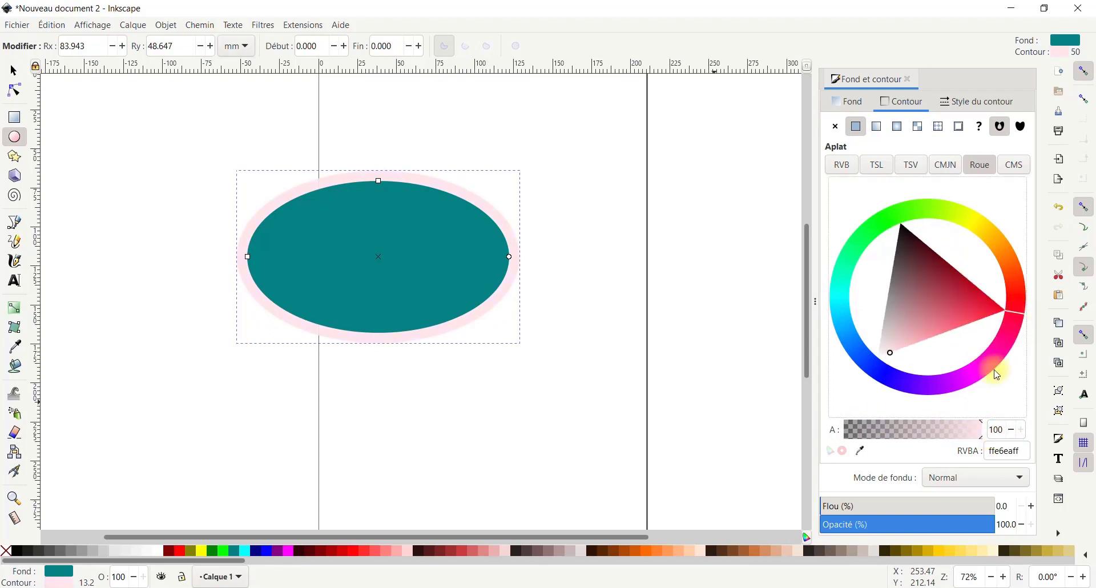
pyautogui.moveTo(900, 524); pyautogui.dragTo(1004, 515)
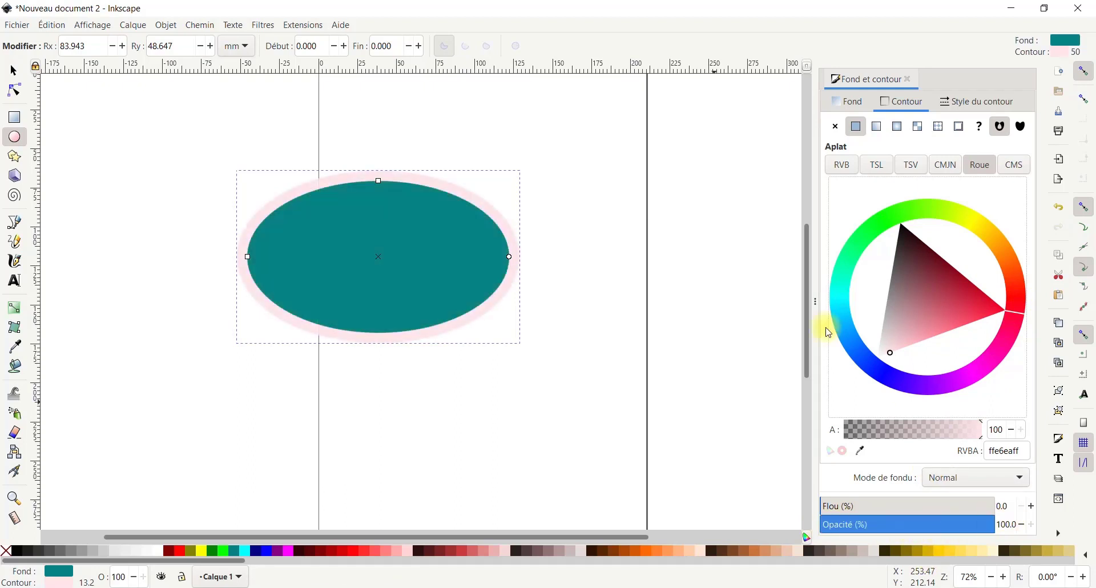
# Look through the ellipse's stroke style, stroke paint and fill settings
pyautogui.click(942, 103)
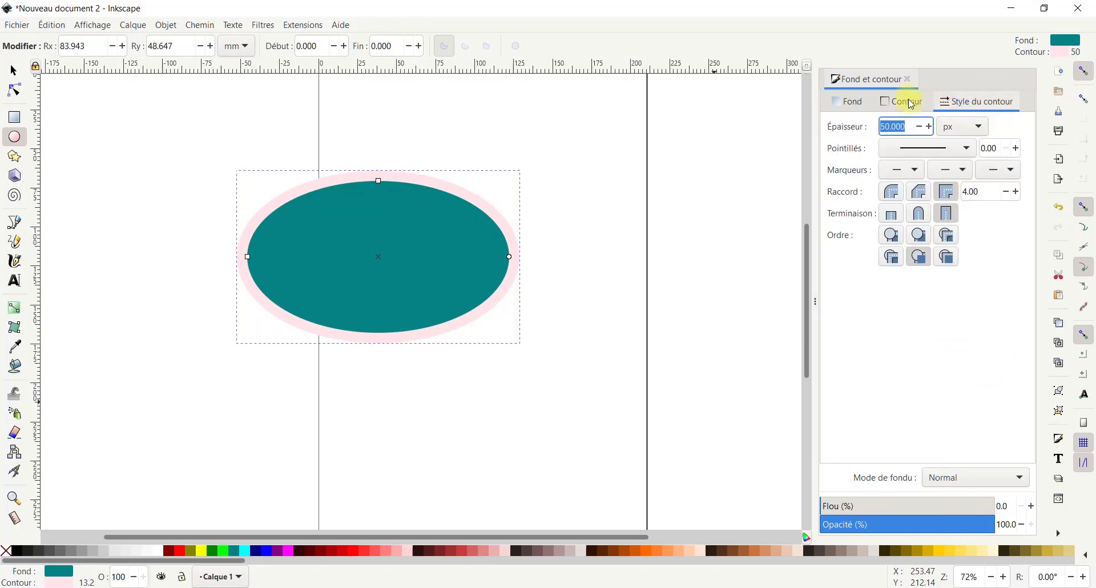
pyautogui.click(908, 103)
pyautogui.click(860, 101)
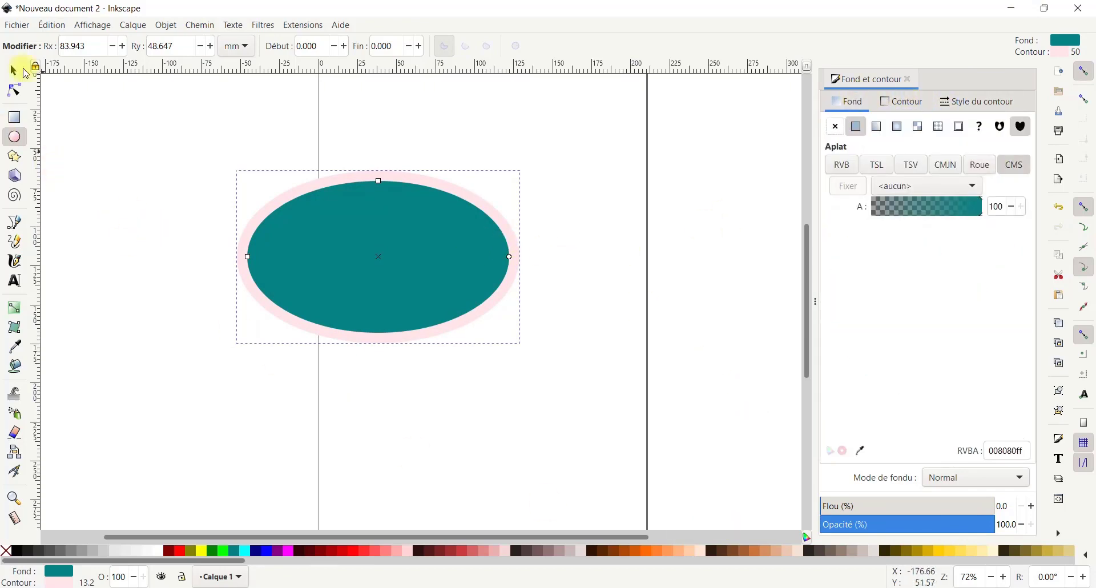
# Draw a five-pointed star about 151 by 154 mm to the left of the ellipse and decline turning on Sticky Keys
pyautogui.click(14, 156)
pyautogui.moveTo(138, 320); pyautogui.dragTo(217, 389)
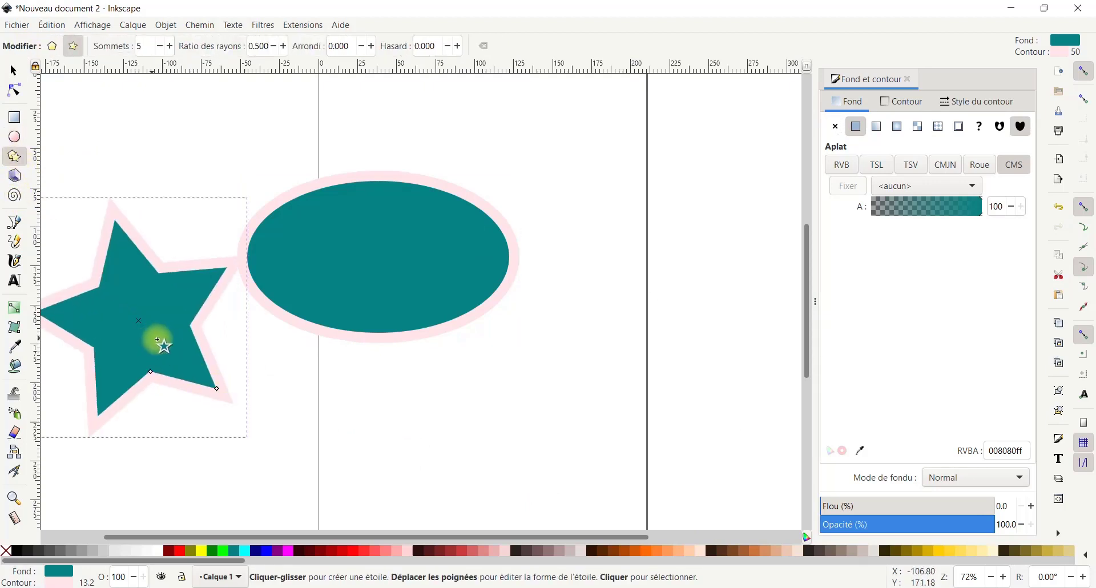
pyautogui.press('shift')
pyautogui.press('shift')
pyautogui.press('shift')
pyautogui.press('shift')
pyautogui.press('shift')
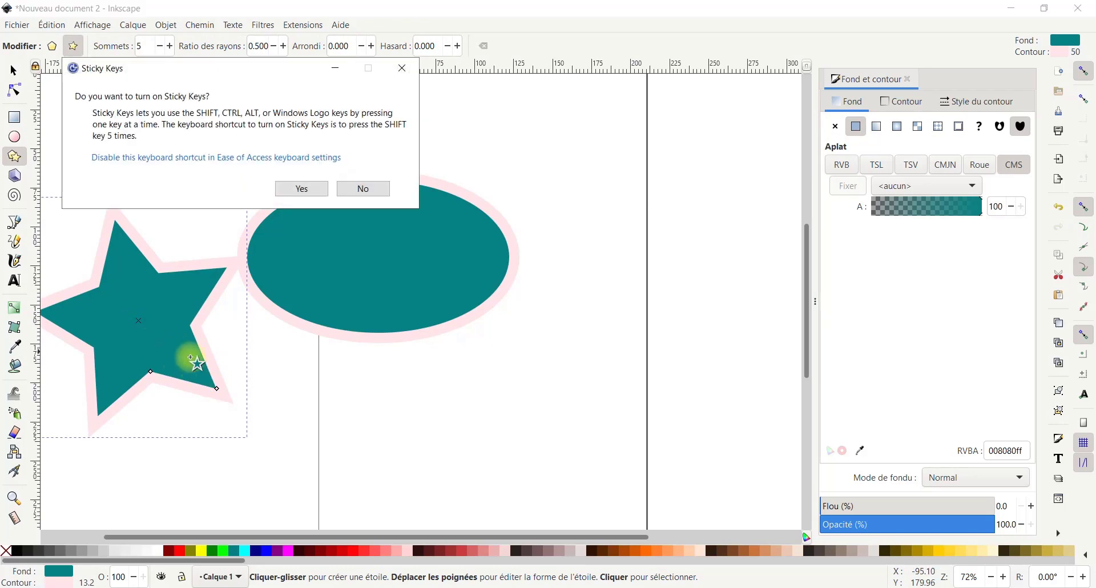
pyautogui.click(358, 188)
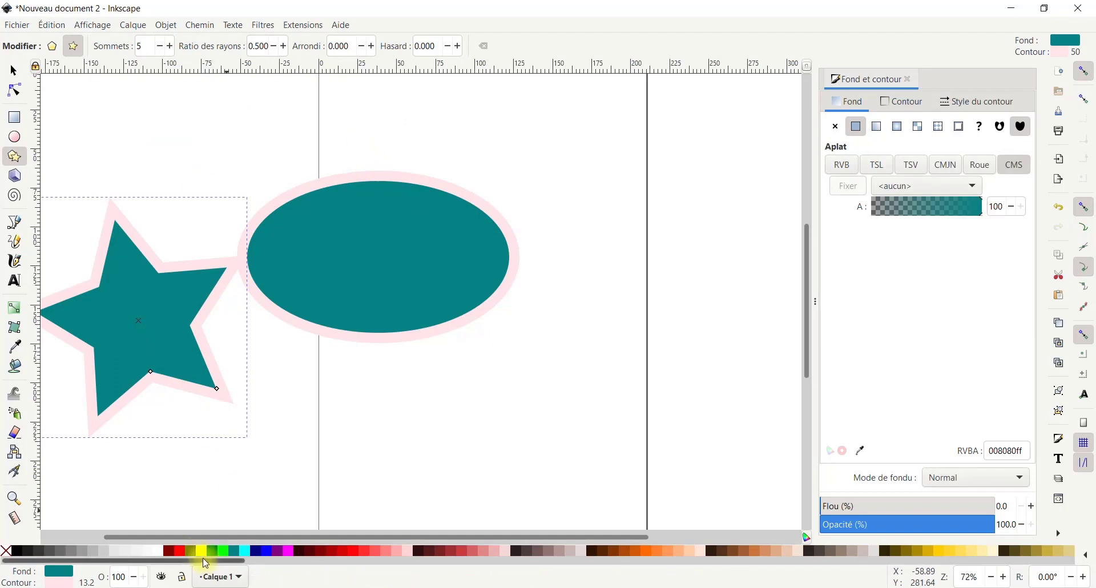
# Give the star a red stroke, try a pale grey fill on it, and settle on white
pyautogui.keyDown('shift'); pyautogui.click(180, 550); pyautogui.keyUp('shift')
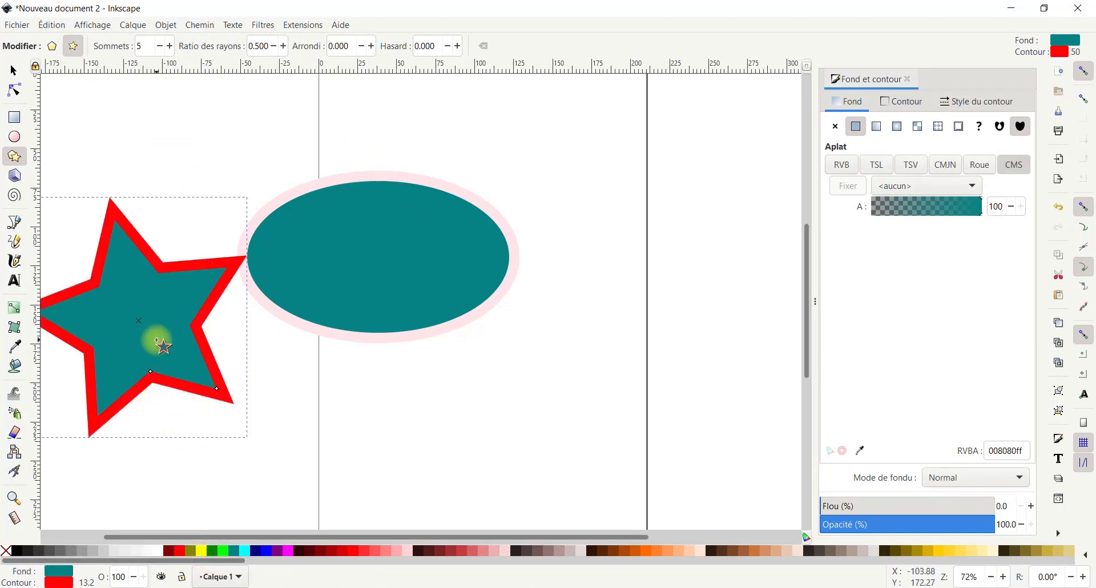
pyautogui.click(17, 74)
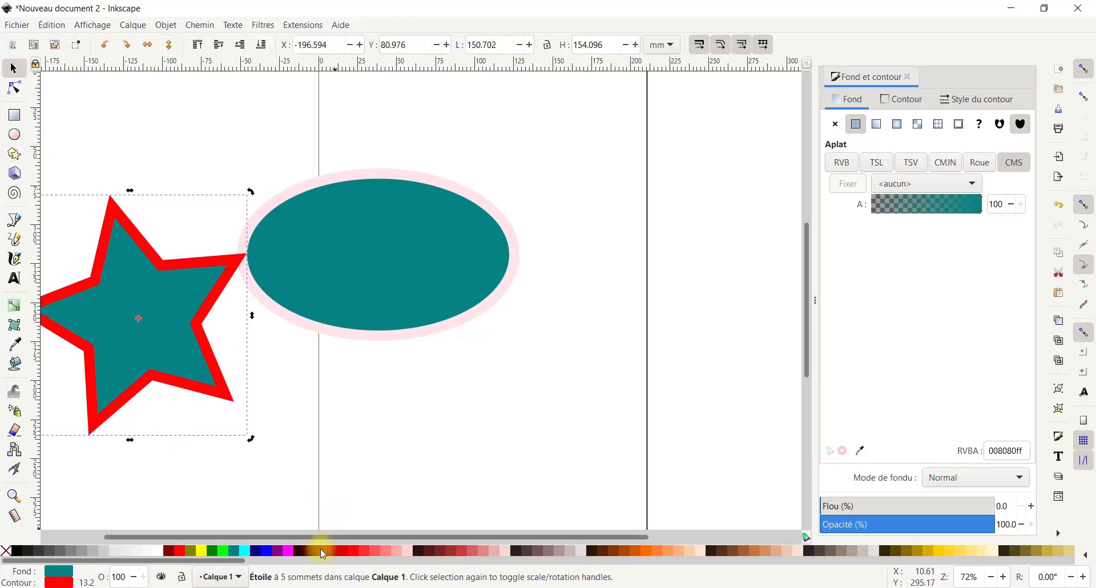
pyautogui.click(580, 552)
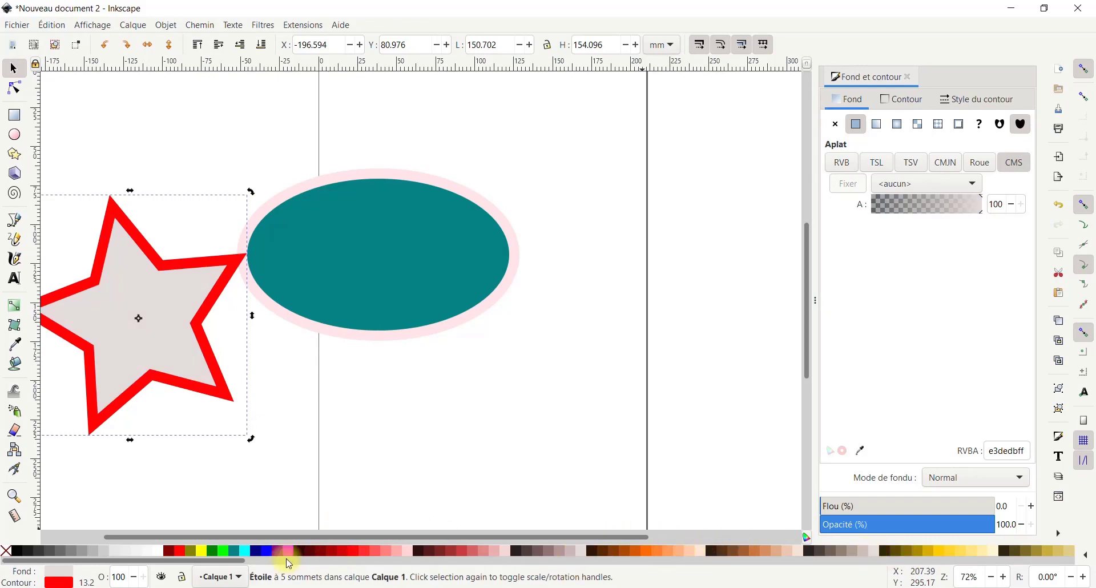
pyautogui.click(159, 552)
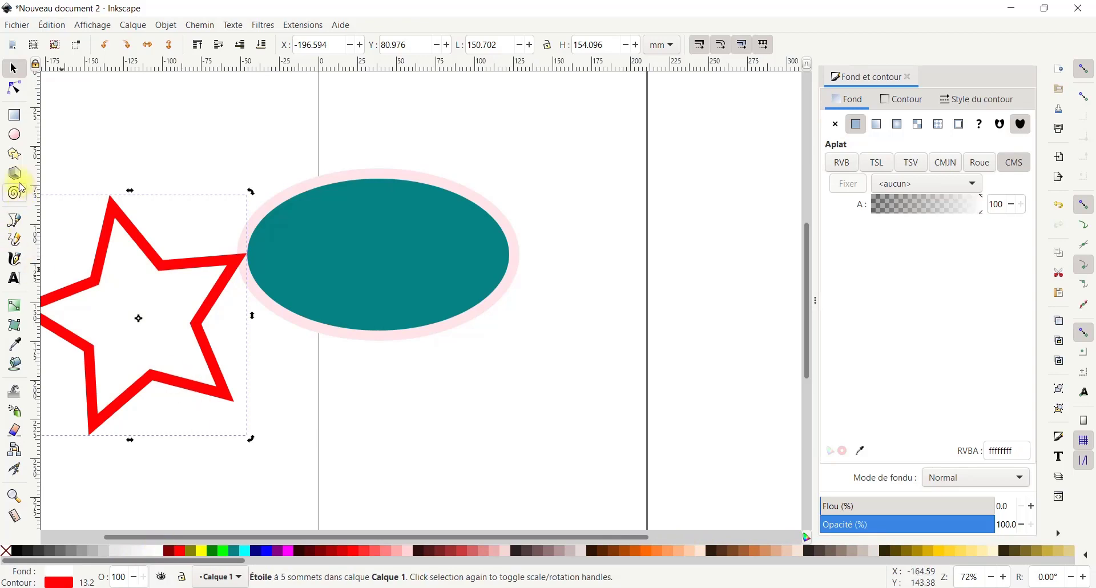
# Draw a second star about 113 by 110 mm in the page's upper right area and a 3D box below it, shortened into a small cube
pyautogui.click(19, 154)
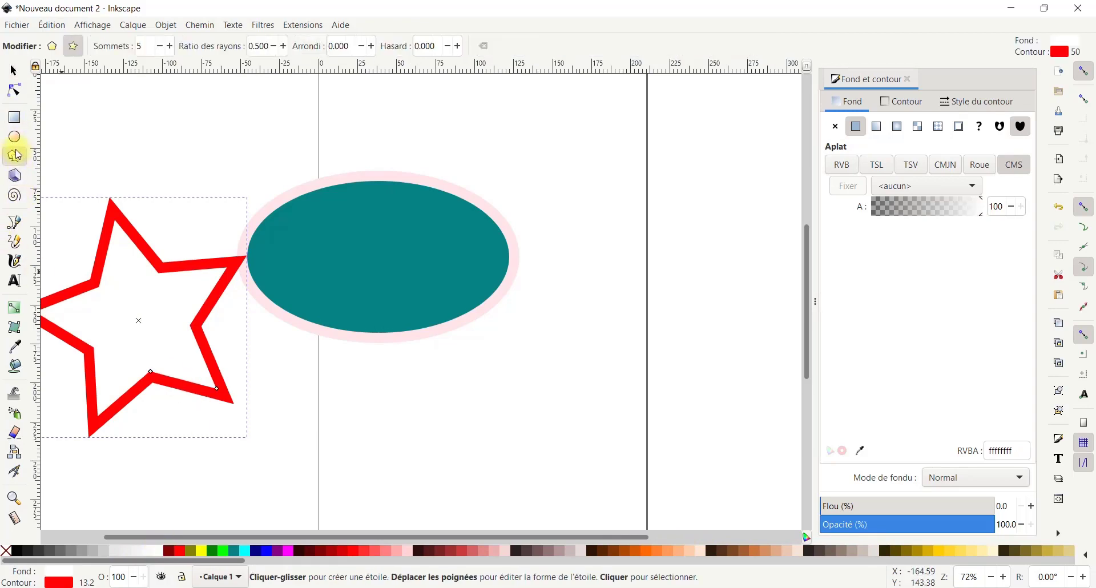
pyautogui.moveTo(552, 157); pyautogui.dragTo(602, 231)
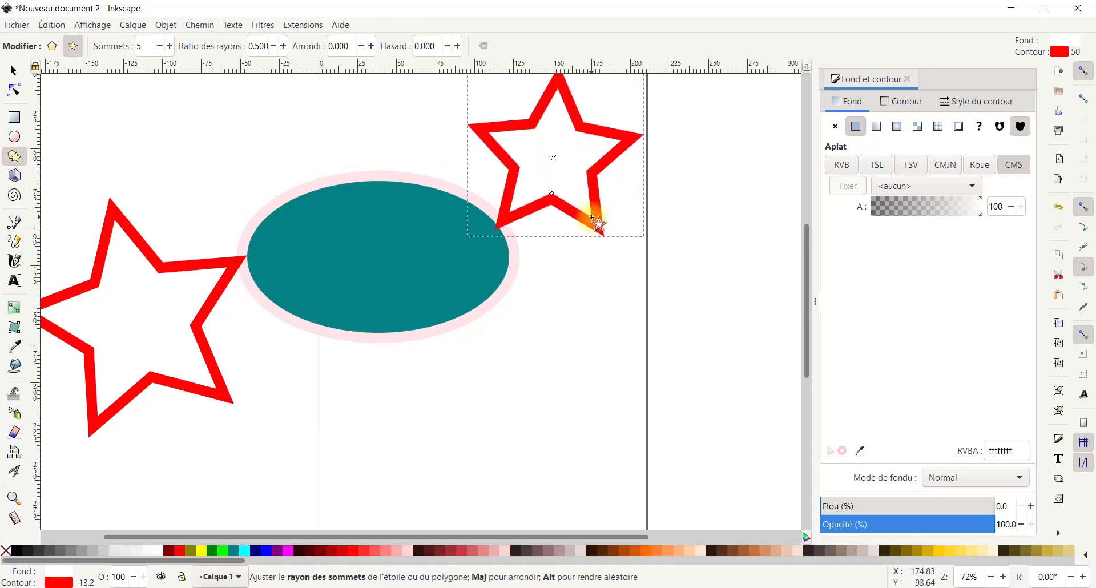
pyautogui.click(19, 178)
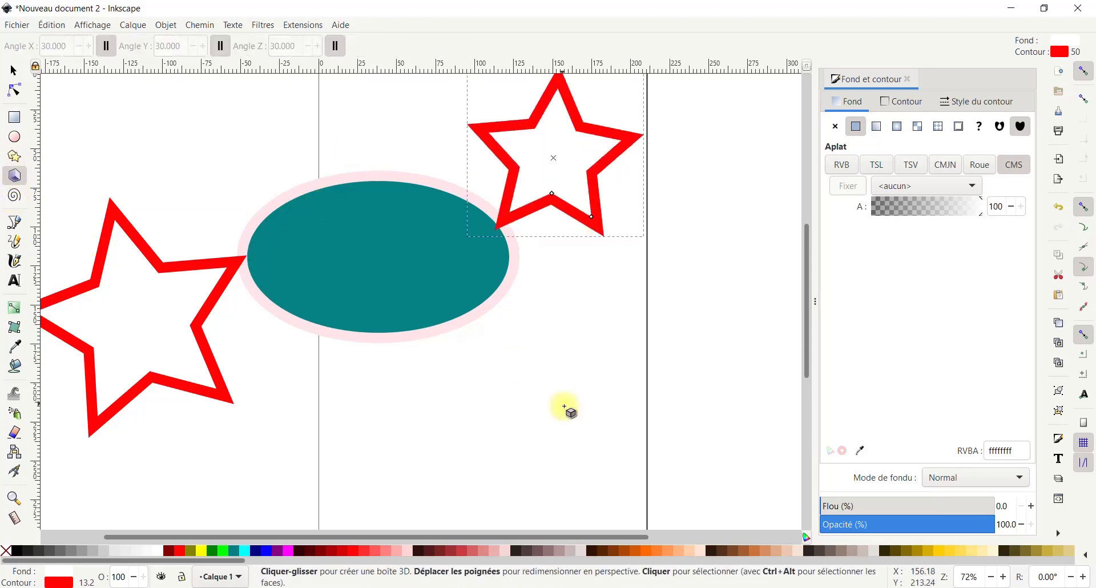
pyautogui.moveTo(548, 384); pyautogui.dragTo(643, 468)
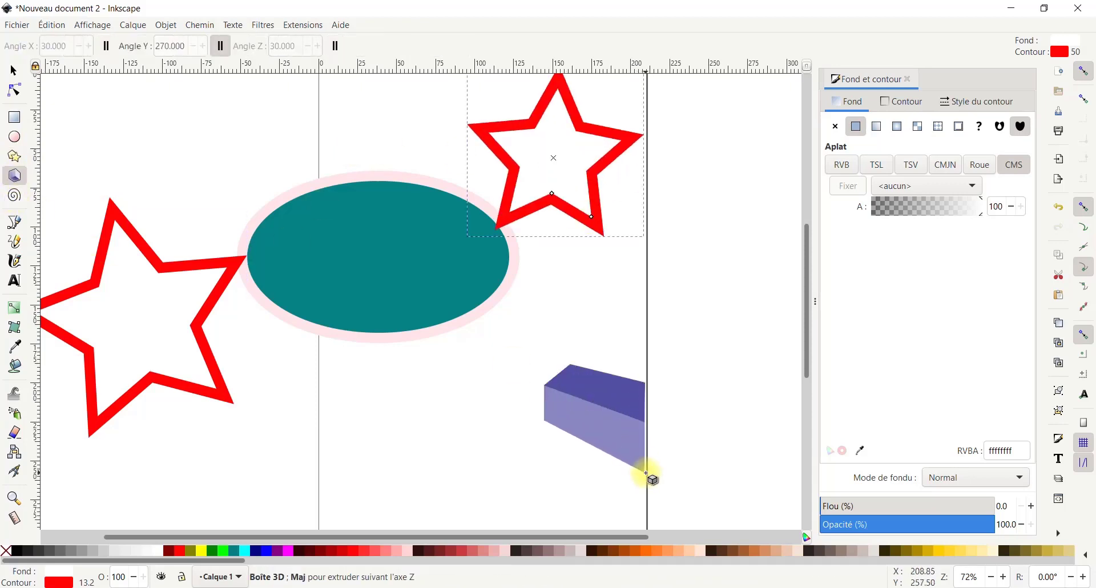
pyautogui.moveTo(622, 404); pyautogui.dragTo(569, 364)
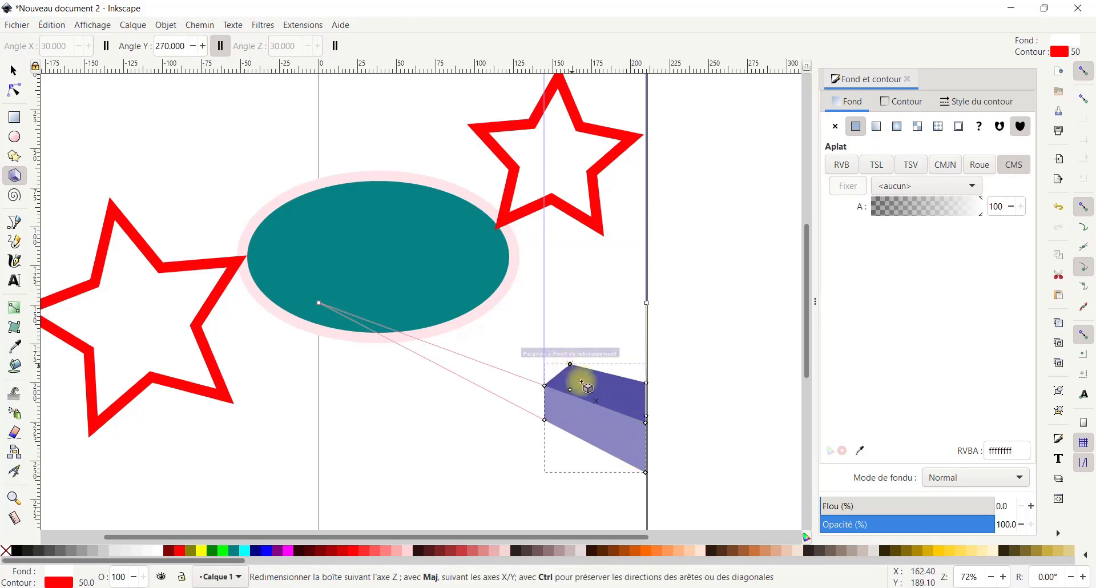
pyautogui.moveTo(647, 417); pyautogui.dragTo(585, 405)
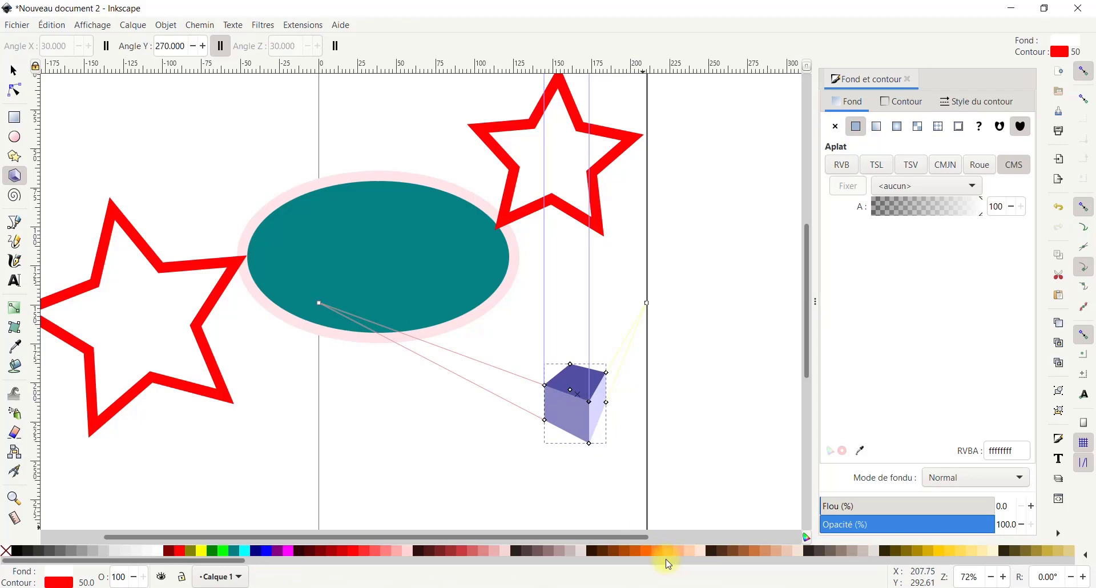
# Compare brown, orange and peach palette colours on the 3D box's stroke and settle on pale peach (#ffe6d5)
pyautogui.click(636, 548)
pyautogui.click(621, 549)
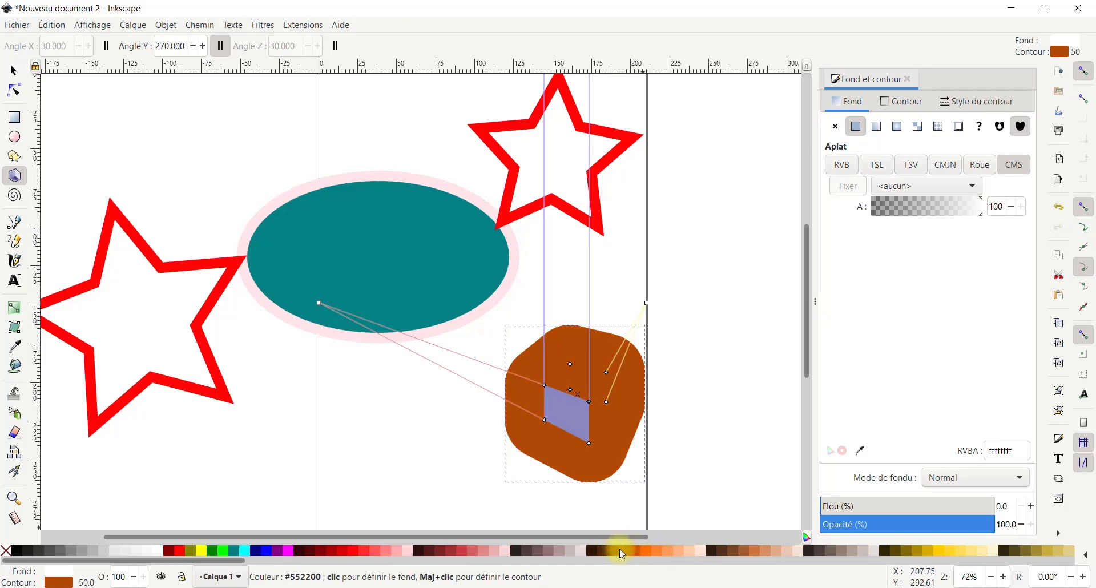
pyautogui.click(619, 549)
pyautogui.click(652, 549)
pyautogui.click(662, 550)
pyautogui.click(686, 549)
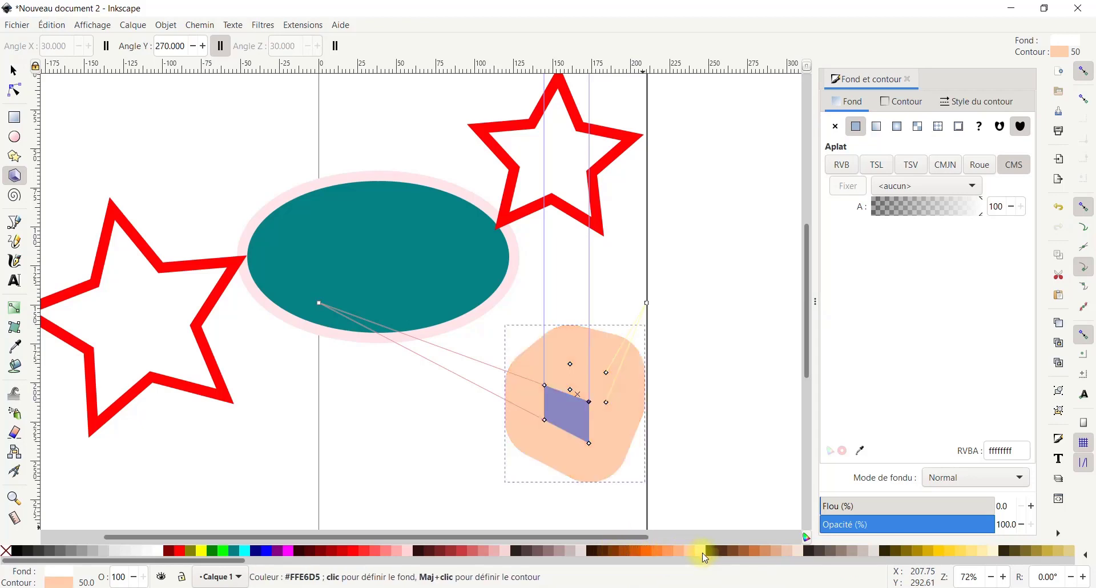
pyautogui.click(702, 552)
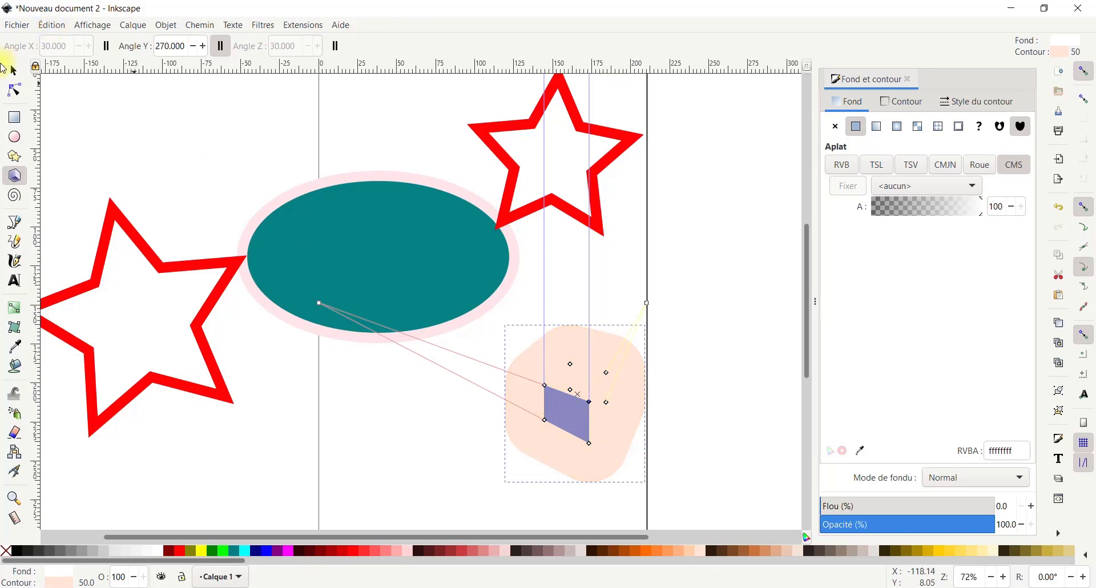
# Try palette colours on the 3D box's fill with the Selector tool active and settle on red (#ff0000)
pyautogui.click(16, 68)
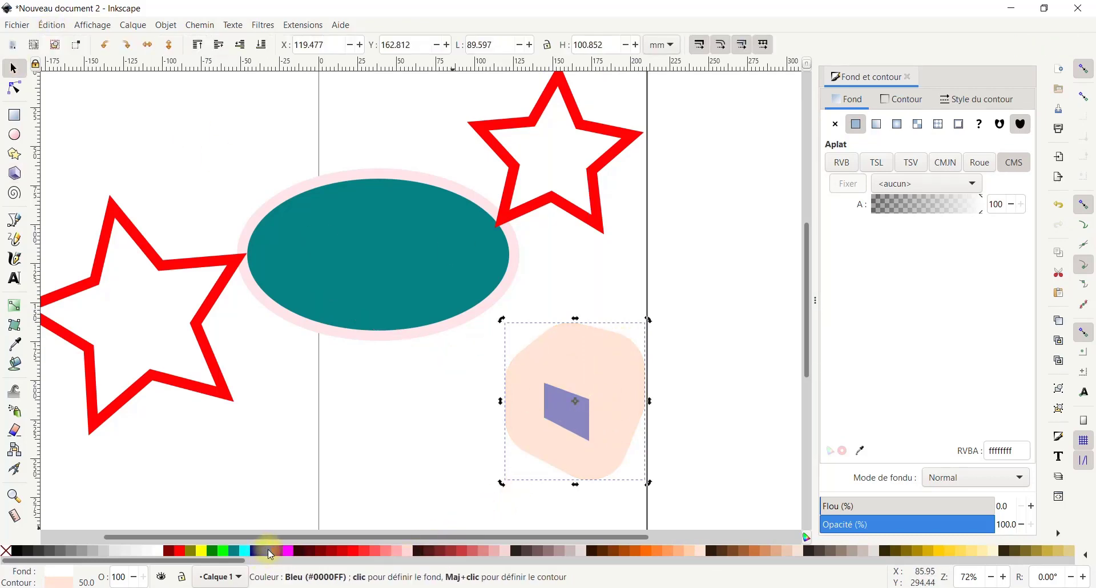
pyautogui.click(270, 553)
pyautogui.click(188, 551)
pyautogui.click(172, 550)
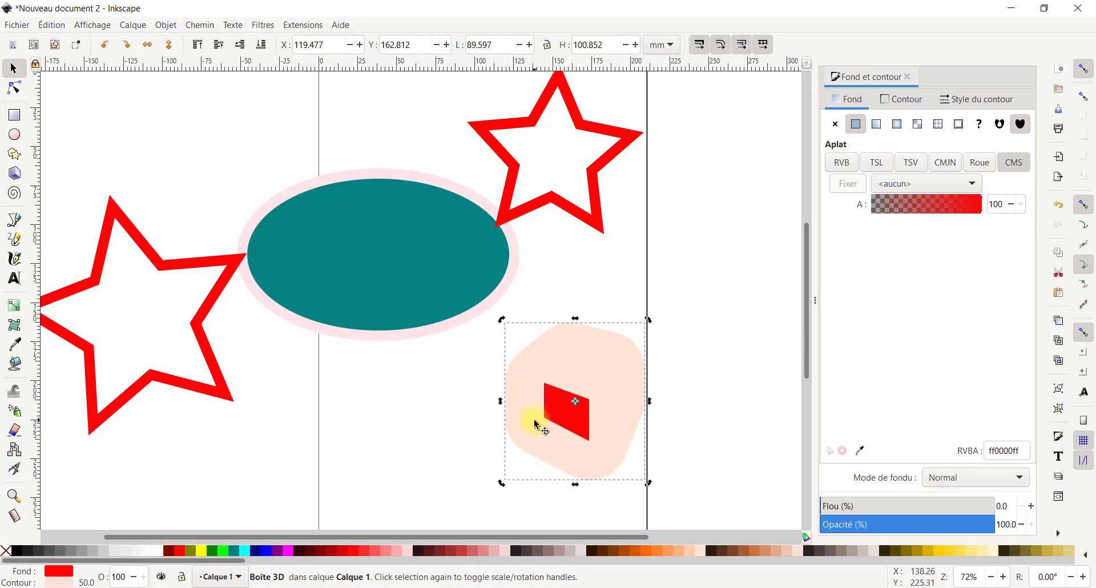
# Move the 3D box and both stars onto the ellipse so that the shapes overlap
pyautogui.moveTo(558, 344); pyautogui.dragTo(409, 301)
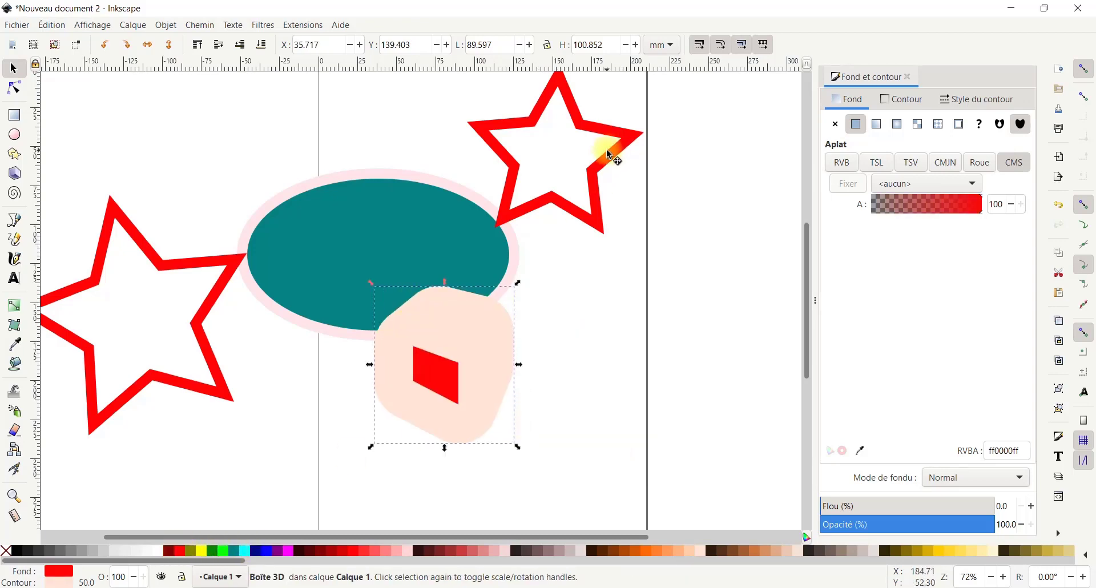
pyautogui.moveTo(589, 158); pyautogui.dragTo(451, 301)
pyautogui.moveTo(142, 289); pyautogui.dragTo(414, 308)
# Compare red and other palette colours on the smaller star's fill and settle on very dark red (#2b0000)
pyautogui.click(394, 274)
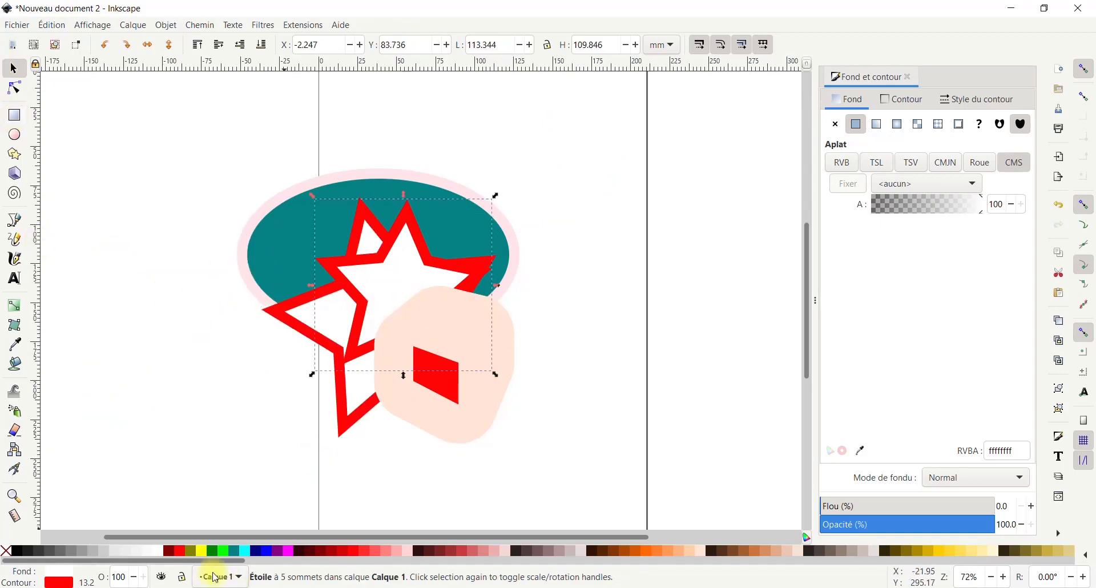
pyautogui.click(183, 550)
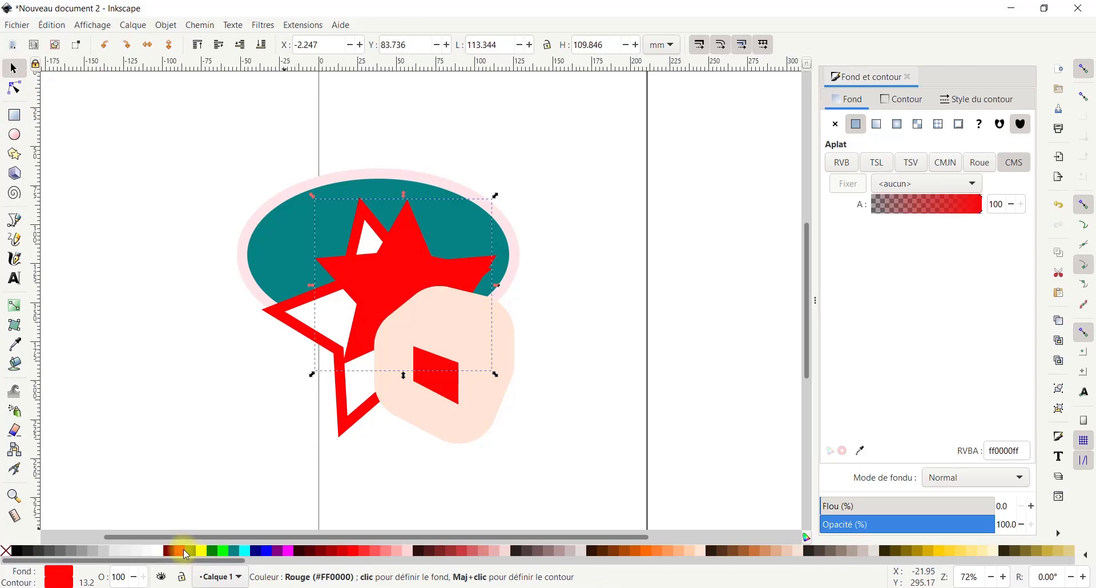
pyautogui.click(230, 552)
pyautogui.click(265, 551)
pyautogui.click(516, 551)
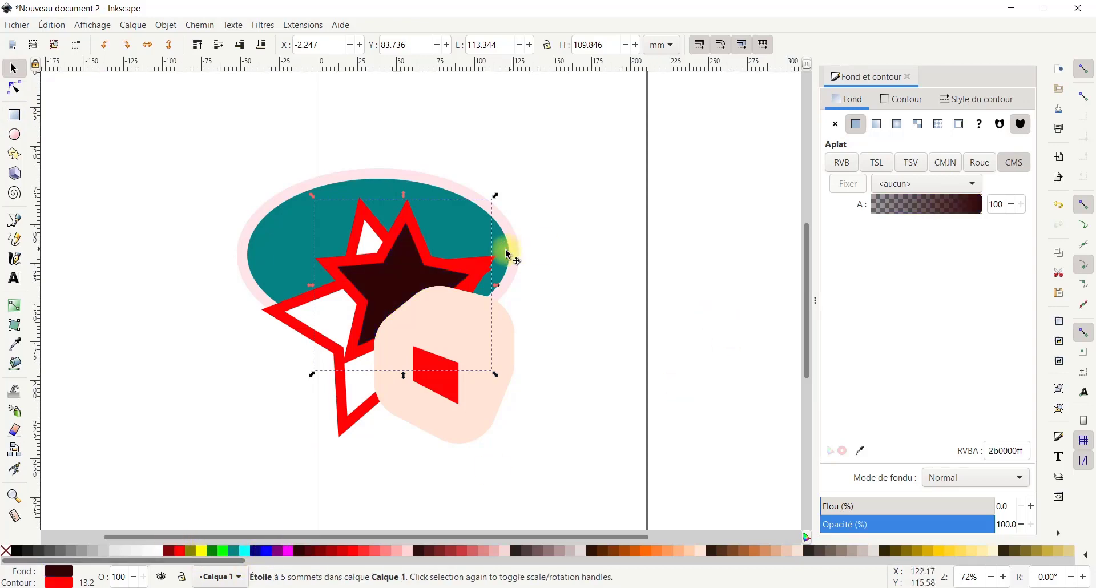